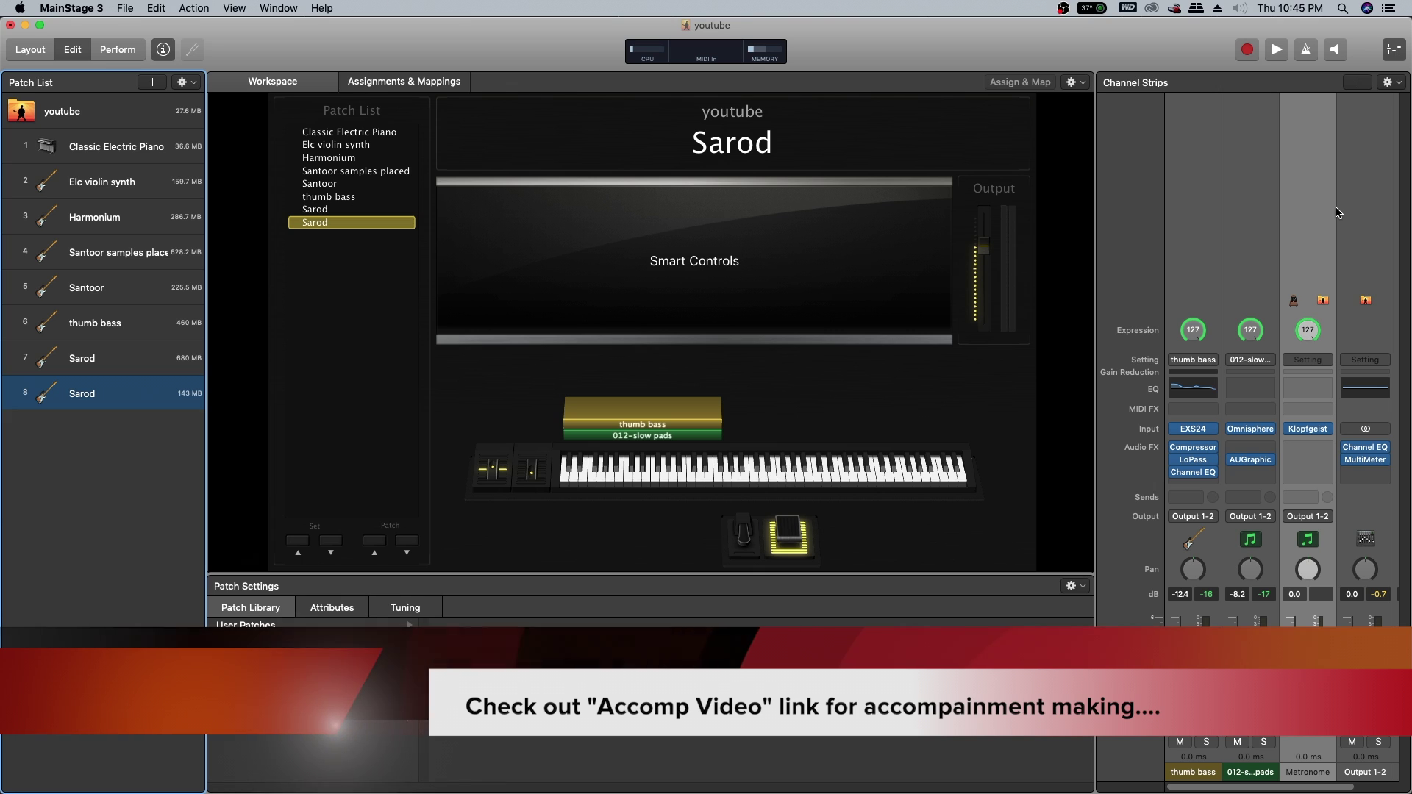
- Add software instrument strip Inst 23 to the Sarod patch and learn its layer's low key as G2
click(1360, 82)
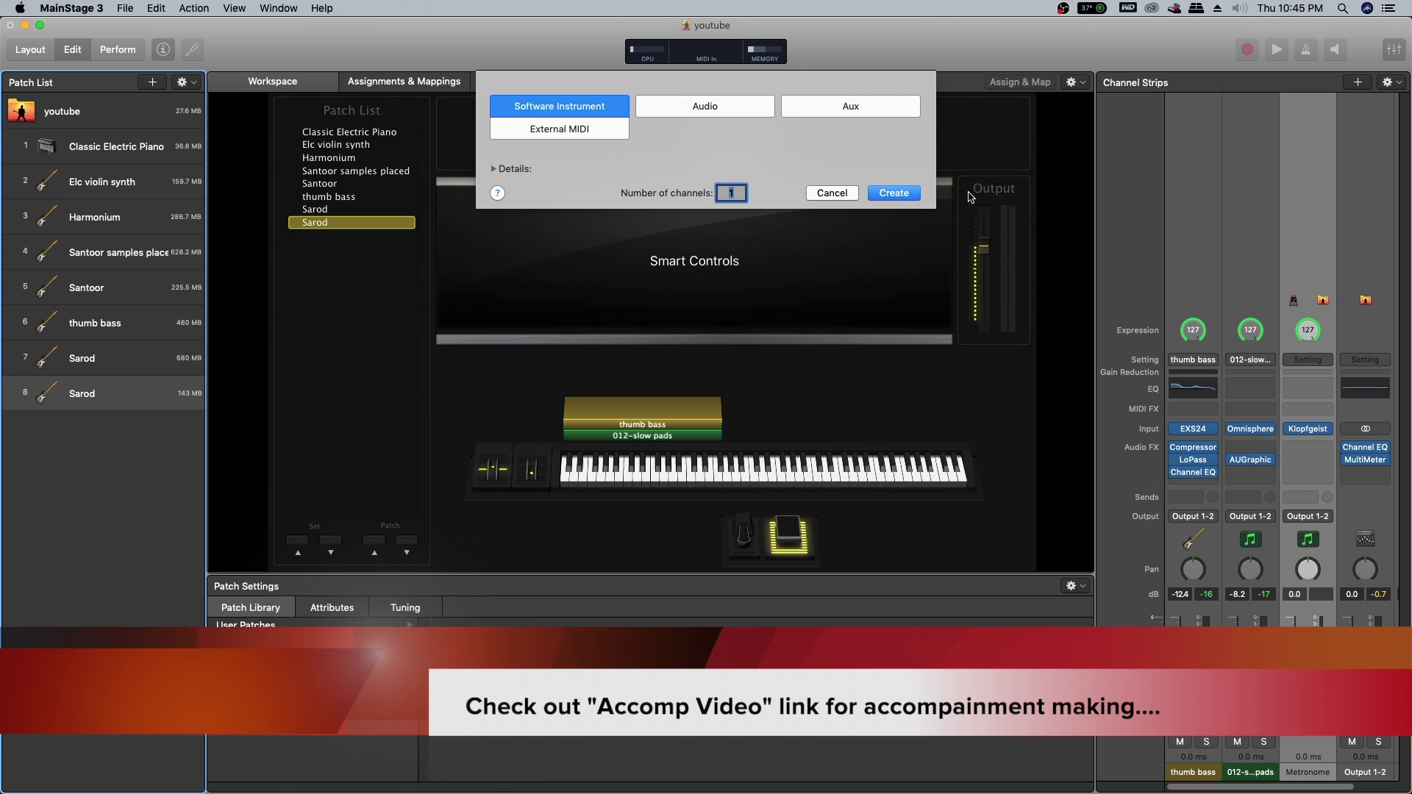
click(892, 193)
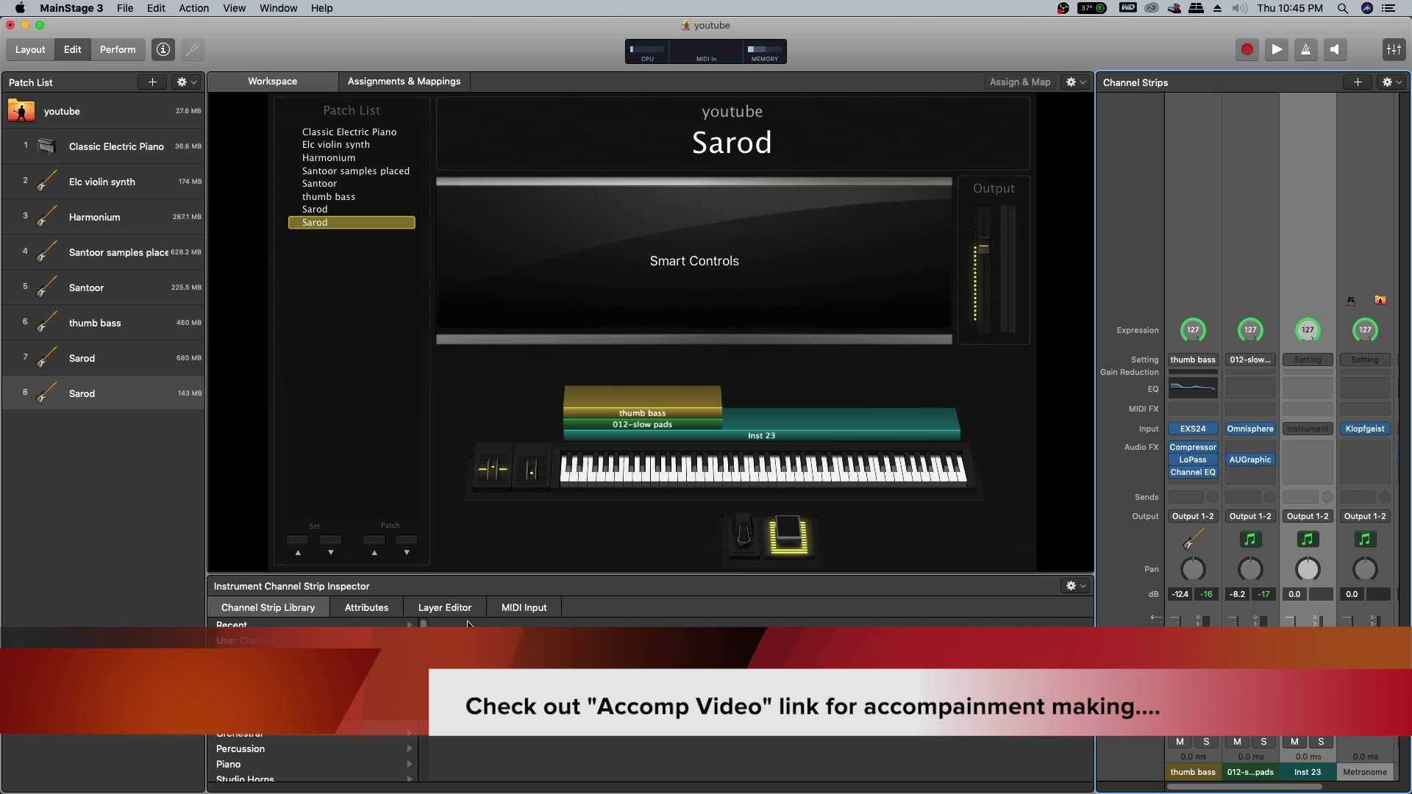
click(447, 607)
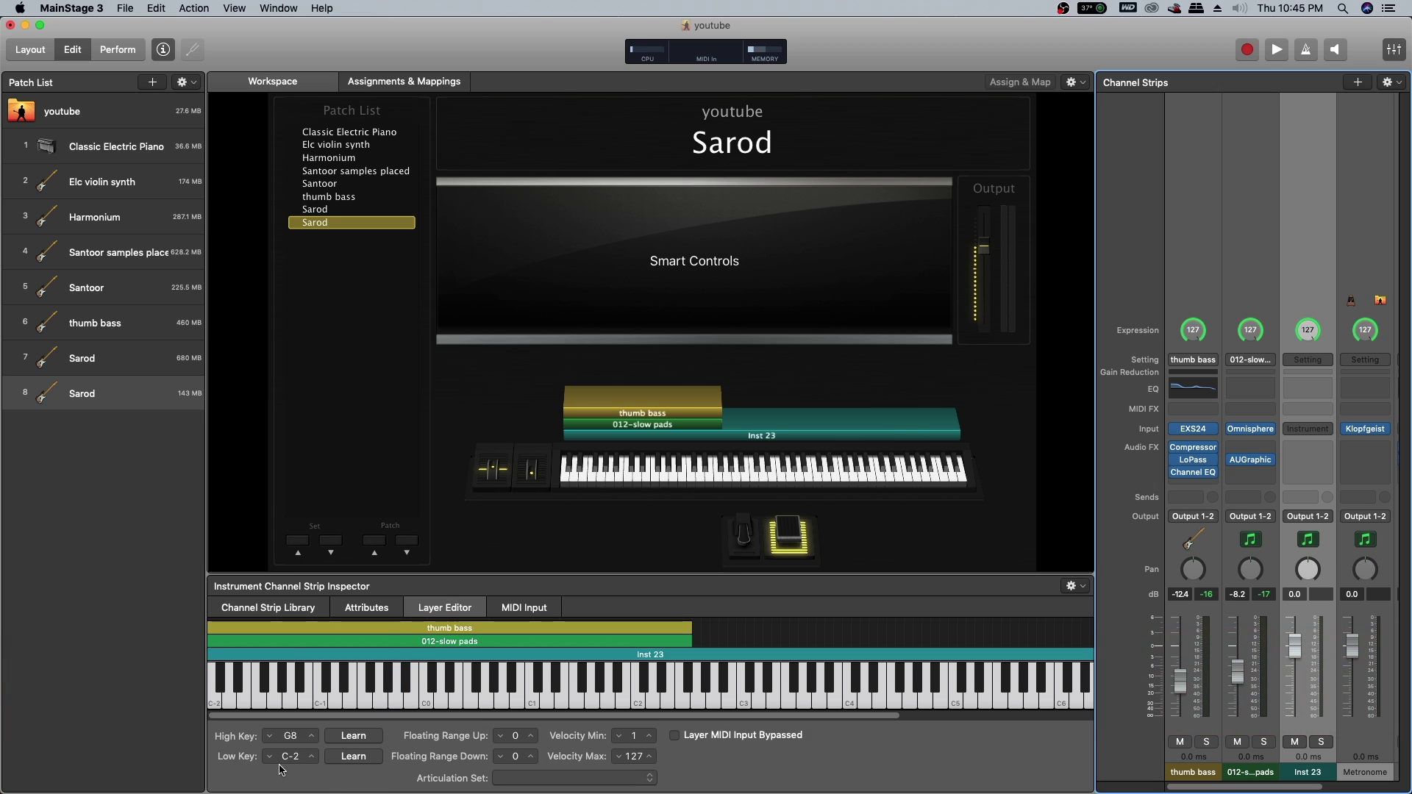
click(354, 758)
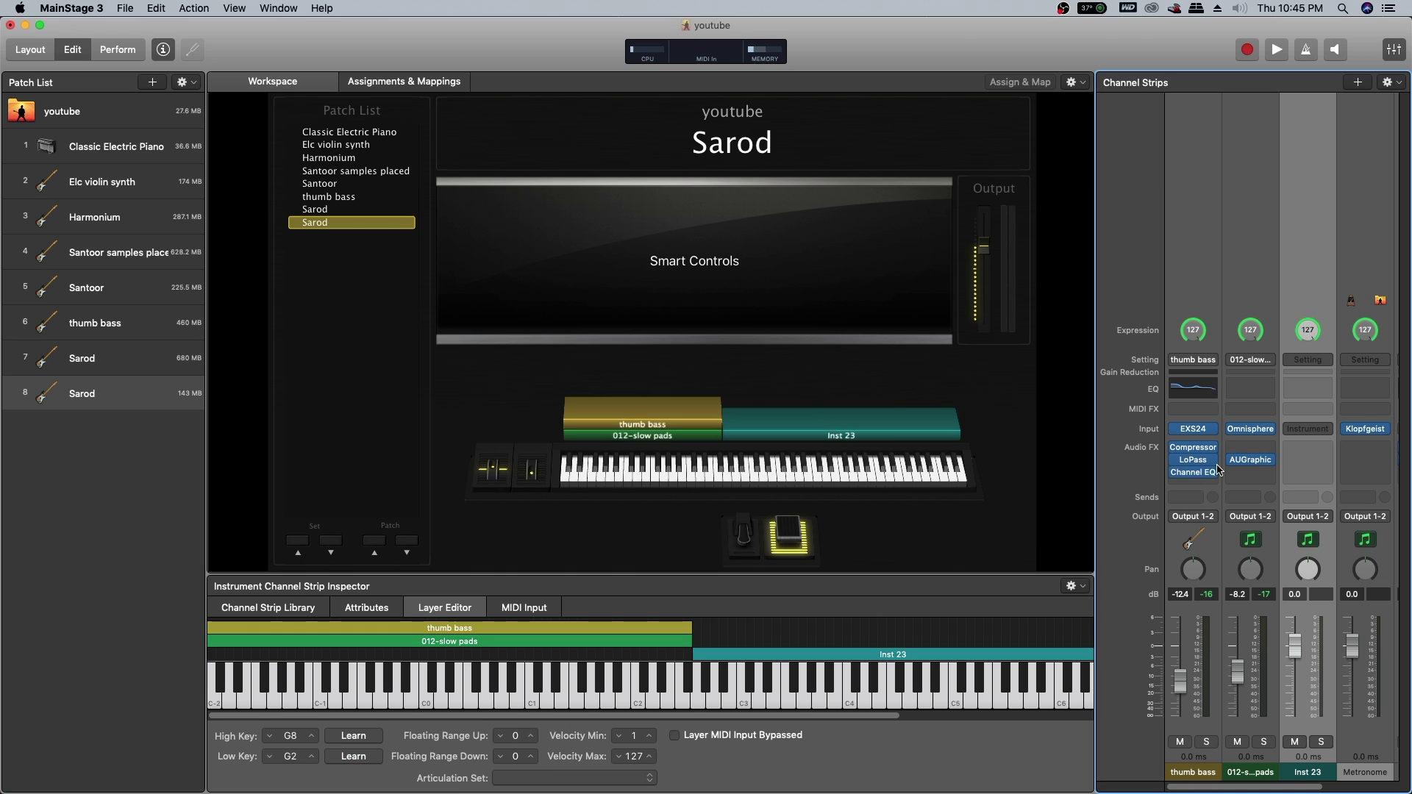
- Load Kontakt 5 in stereo on Inst 23 and move its window toward the centre
click(1312, 429)
mouse_move(1275, 458)
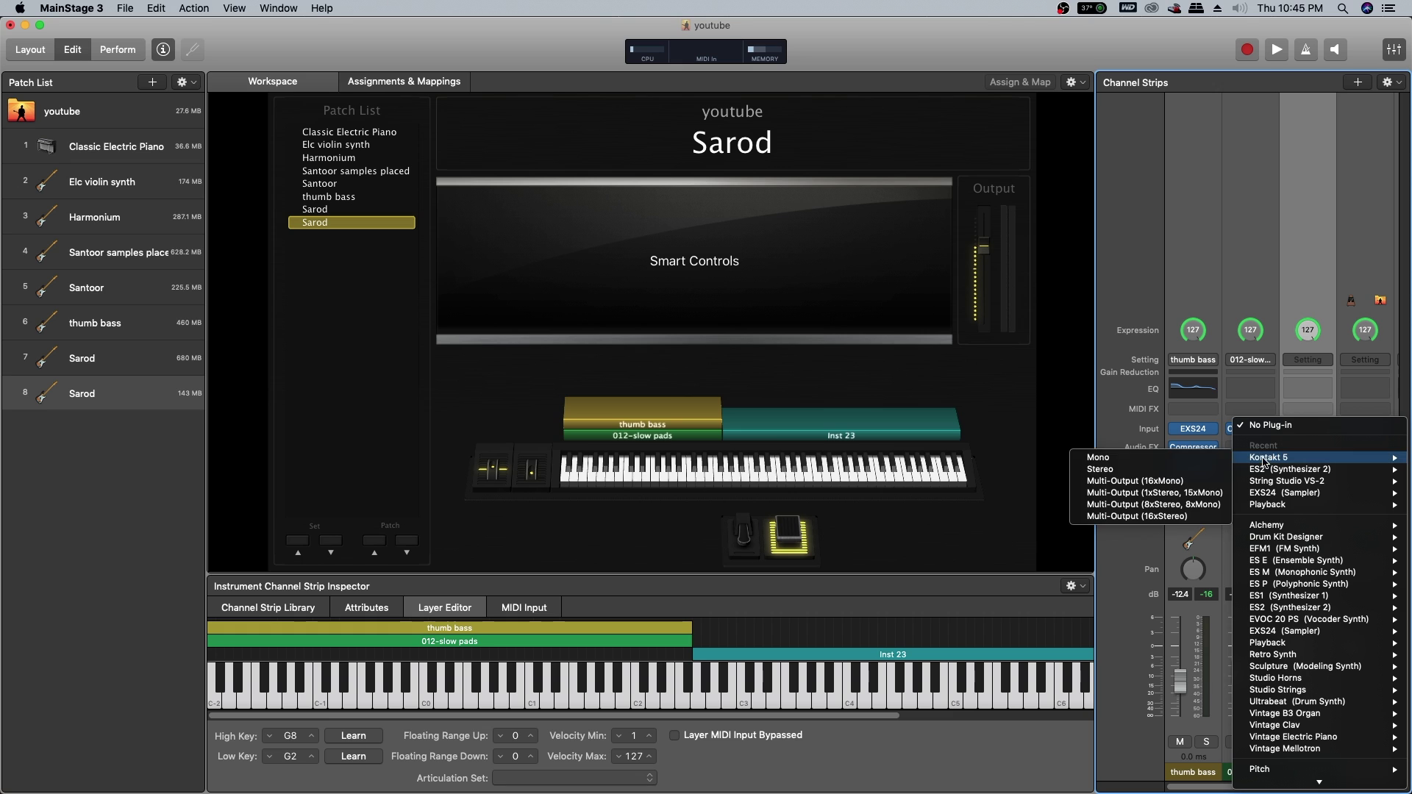
click(1161, 472)
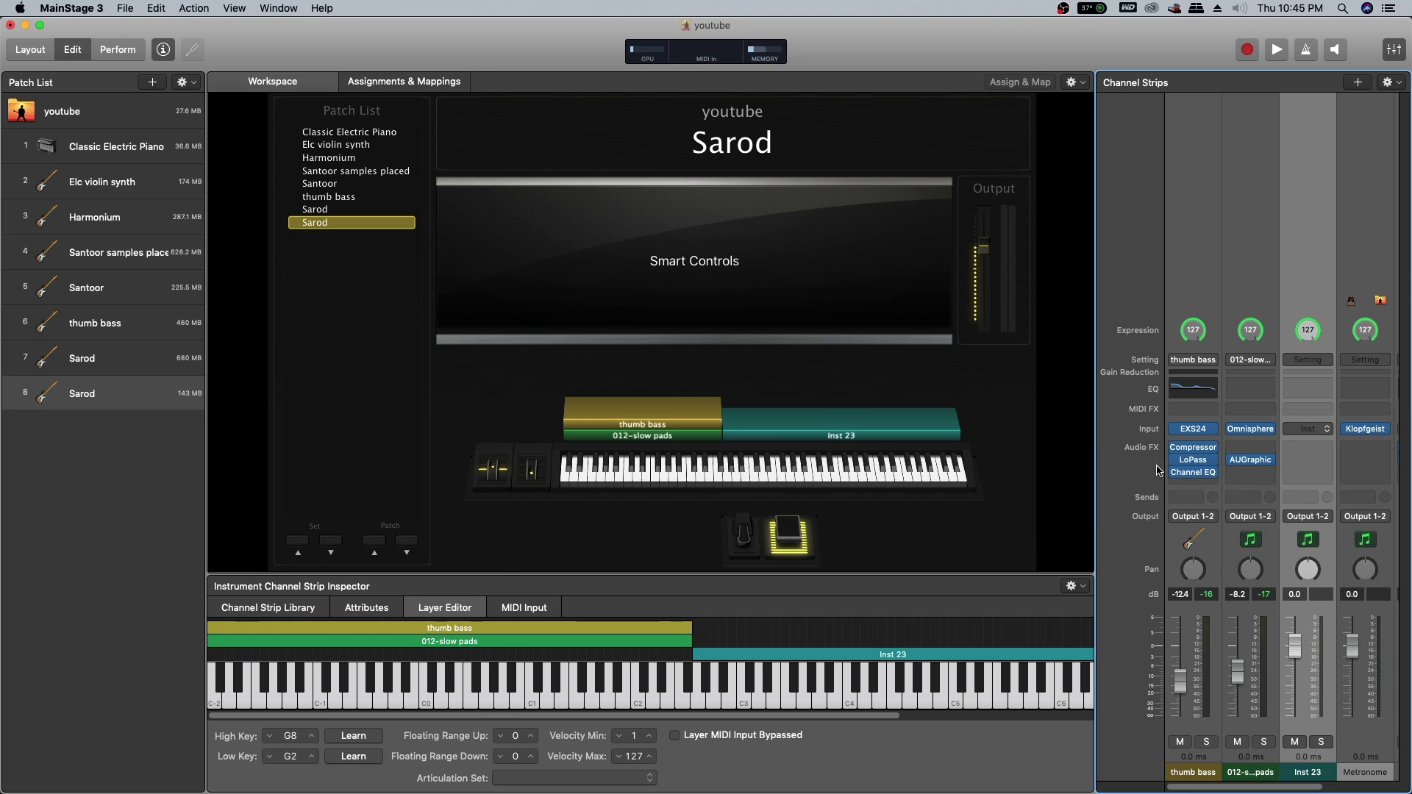
drag(271, 47, 819, 40)
- Create a new empty Kontakt instrument and show its Mapping Editor
click(816, 107)
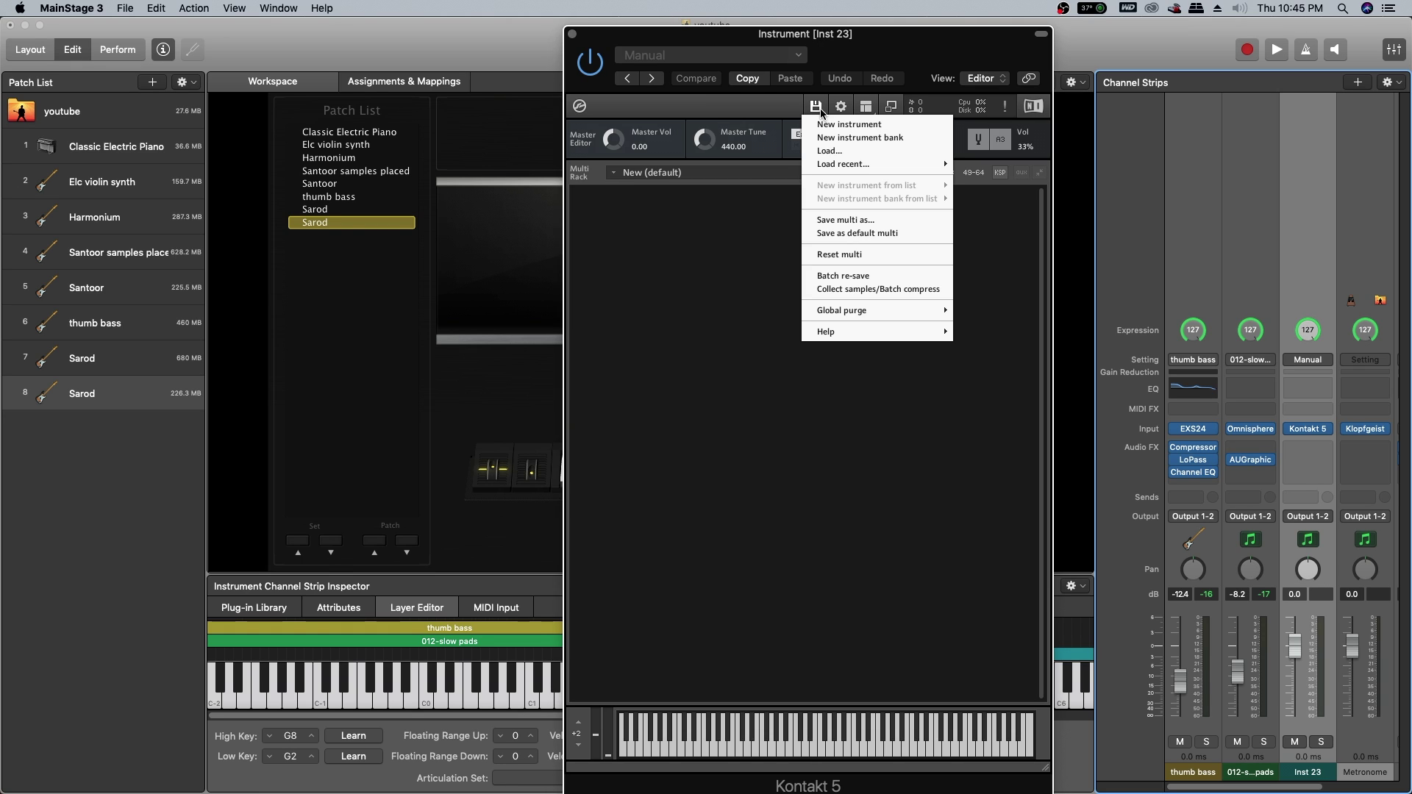
click(829, 122)
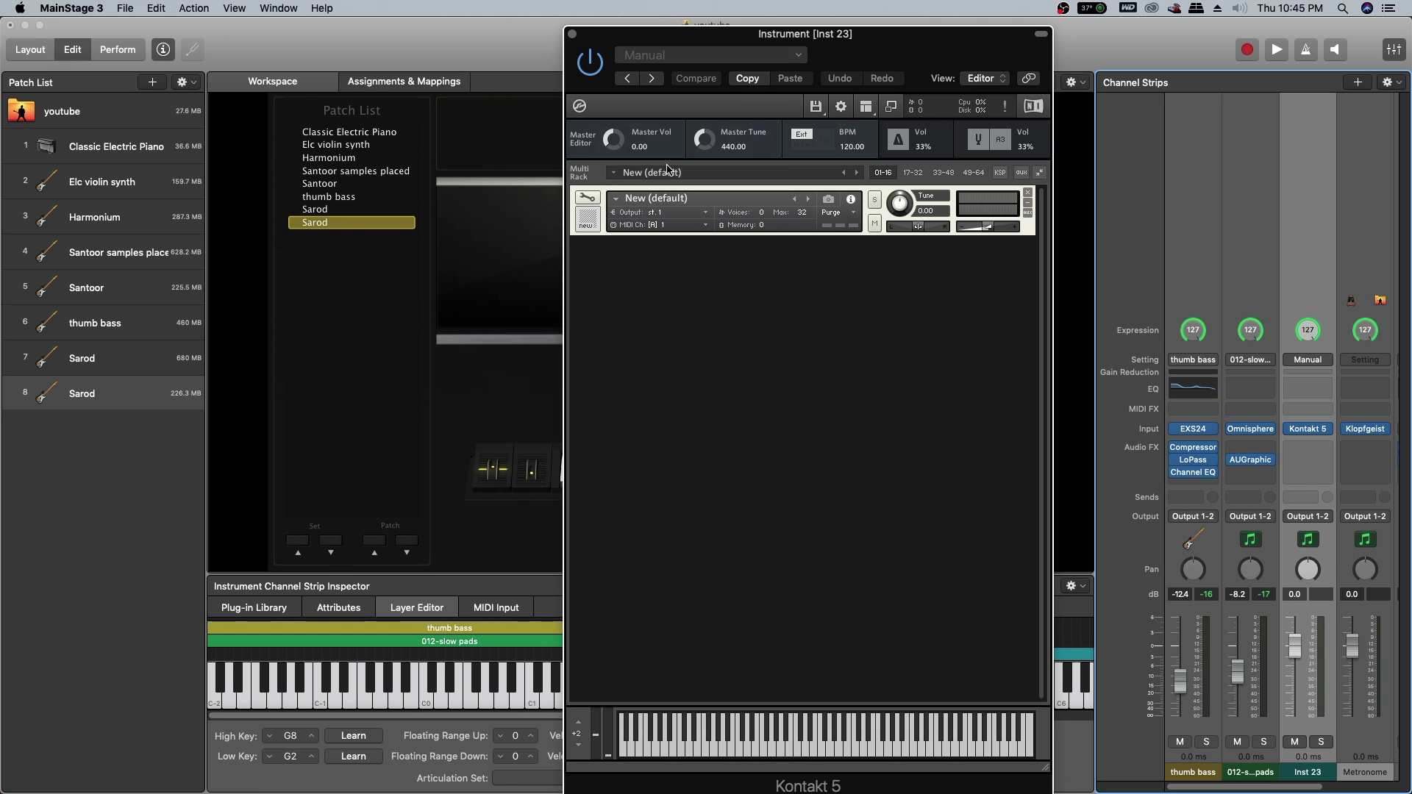
click(585, 197)
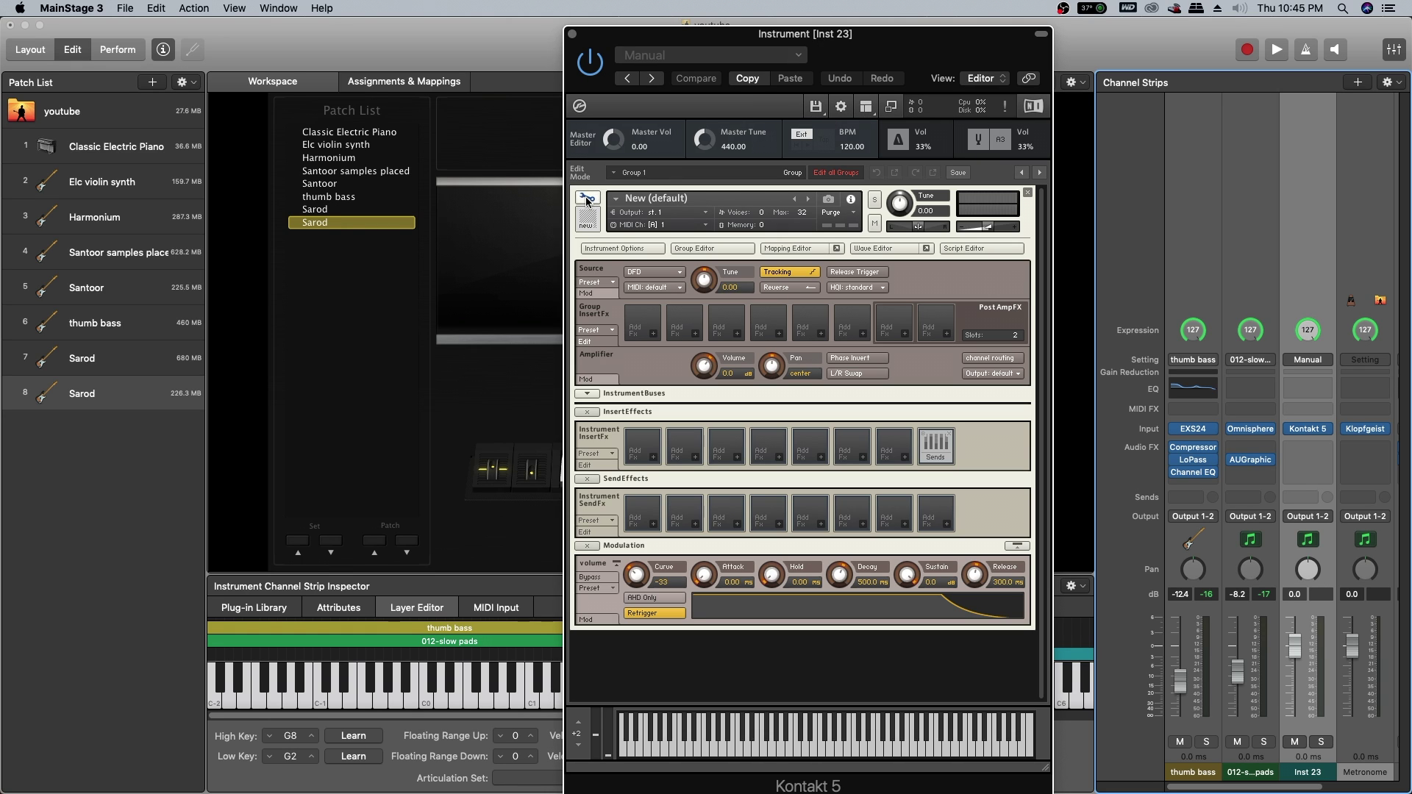
click(787, 248)
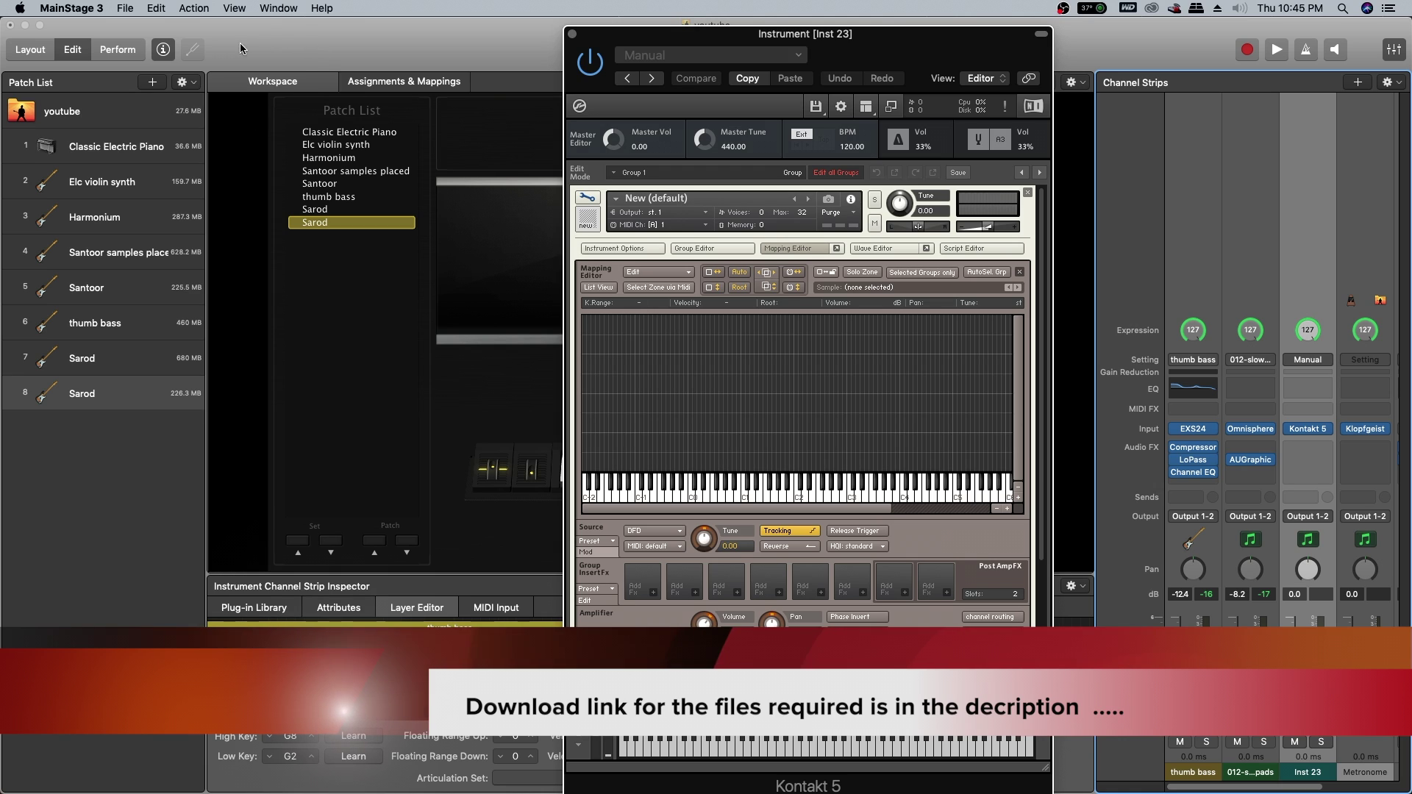
mouse_move(226, 44)
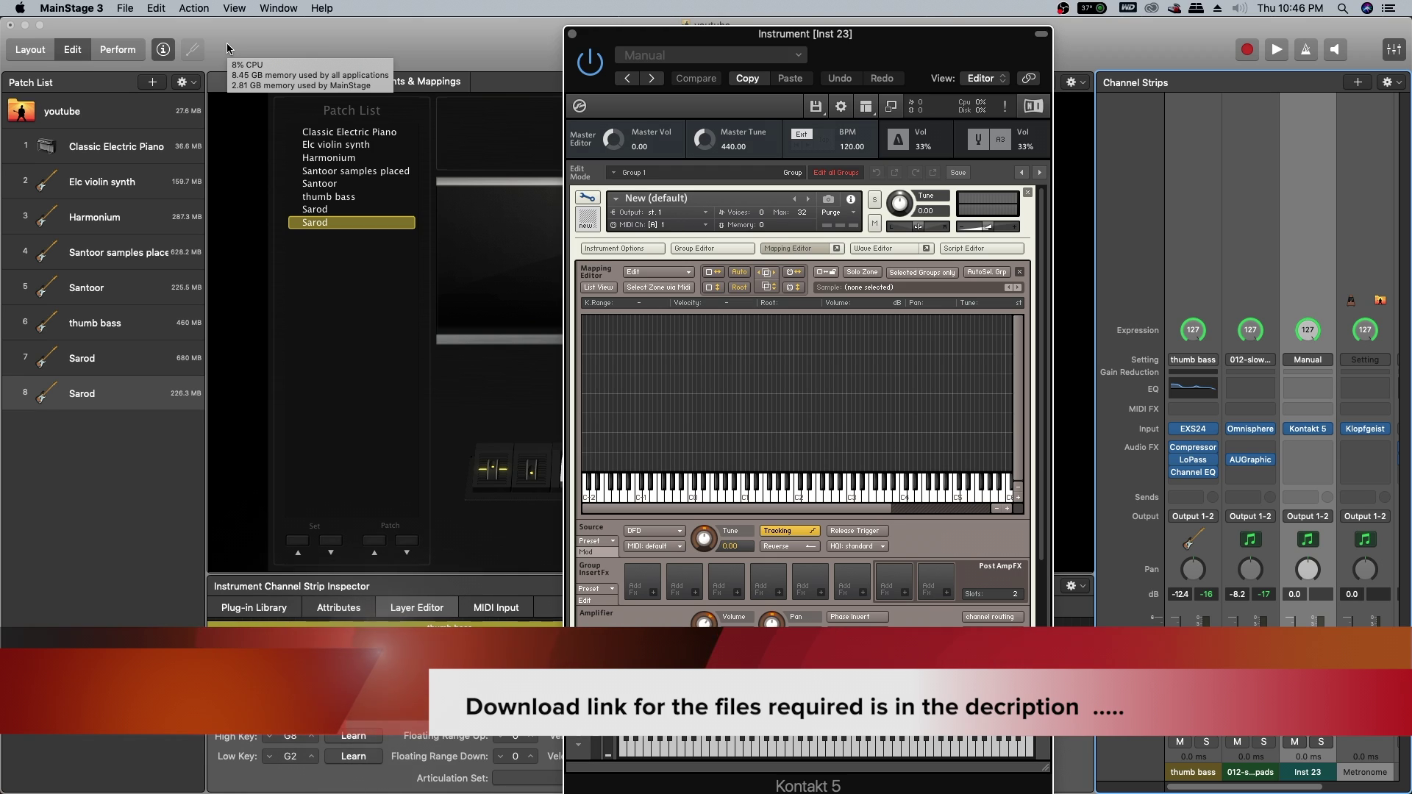
- Drag all 33 SarodV2 samples from Sarod Trimmed Samples into the Mapping Editor, then close the folder
drag(241, 29, 511, 20)
click(46, 92)
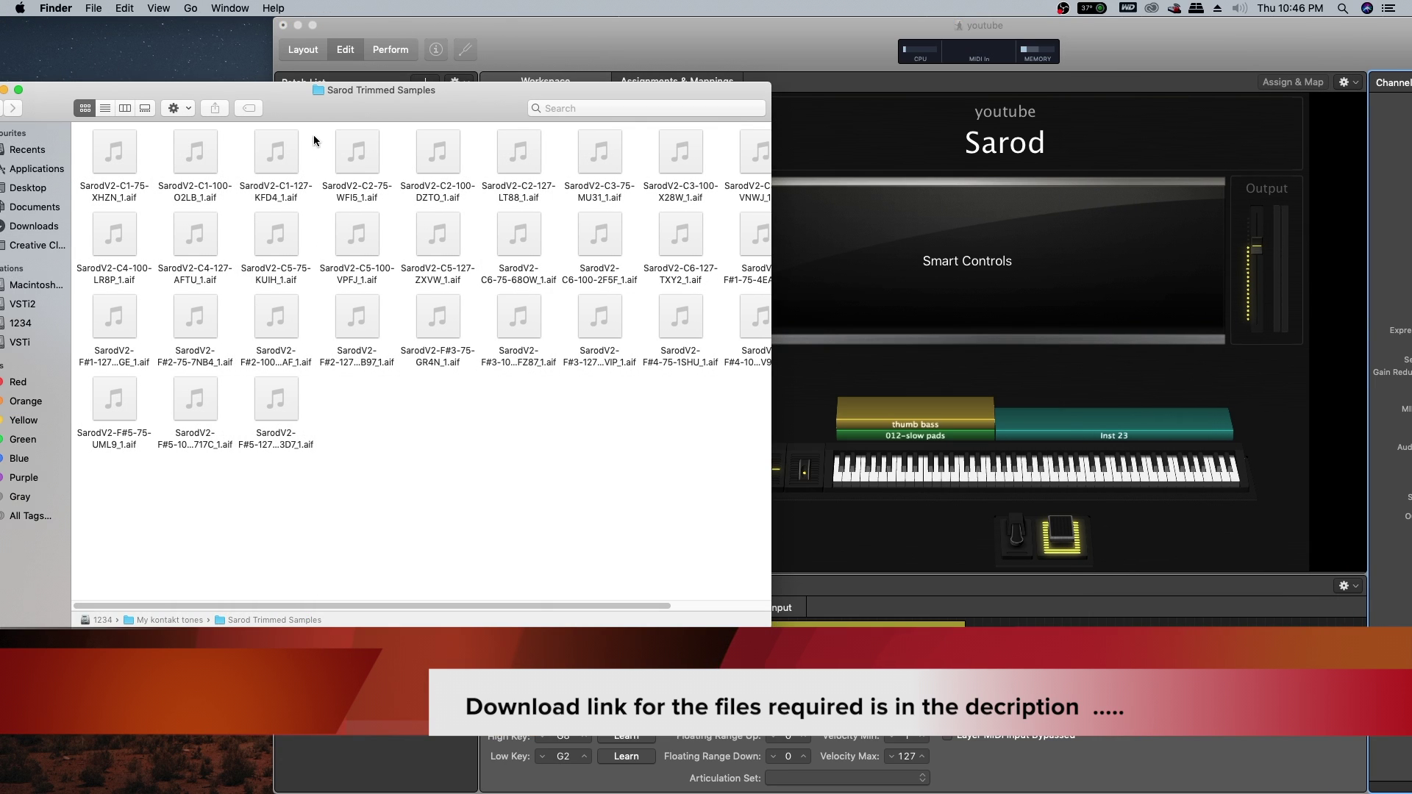
mouse_move(373, 215)
right_click(626, 467)
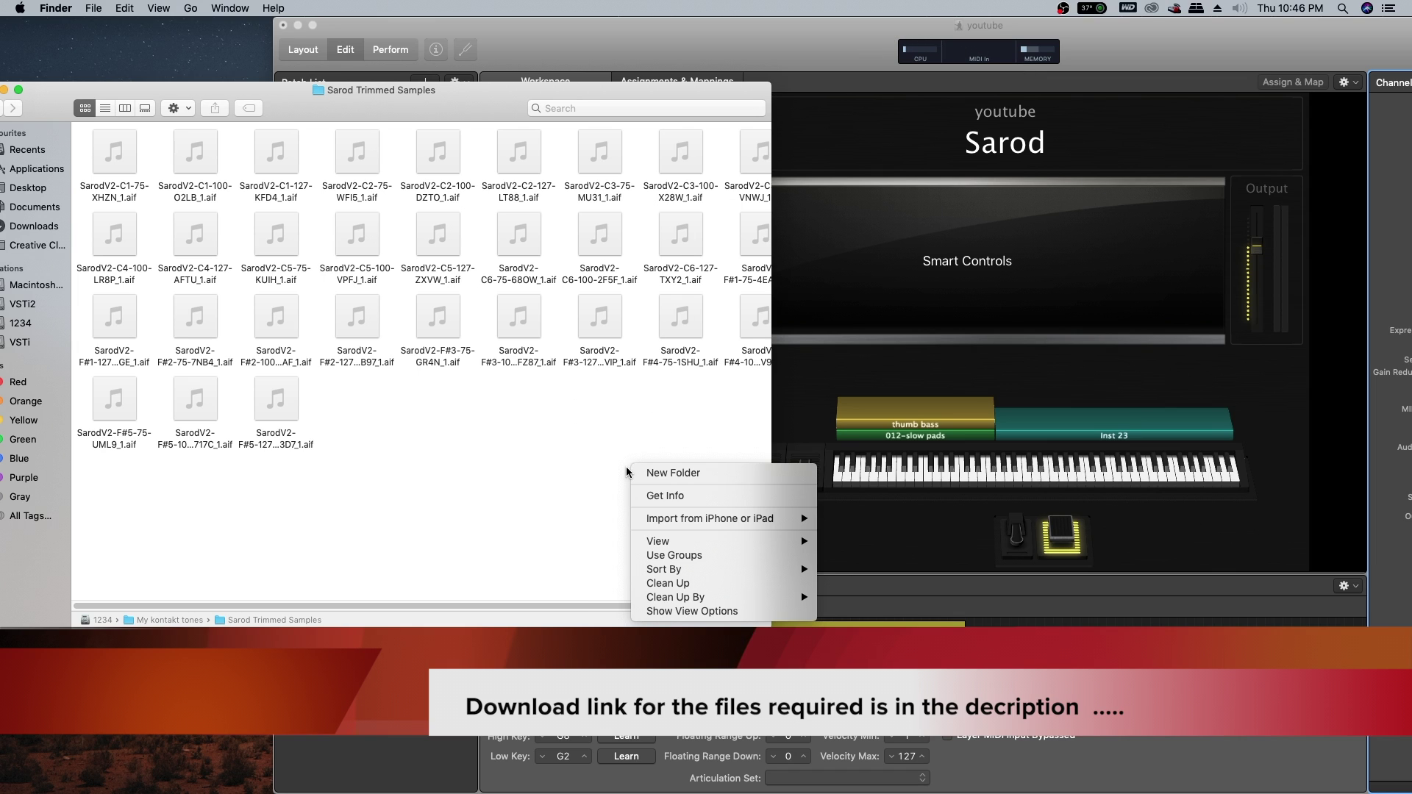
click(558, 471)
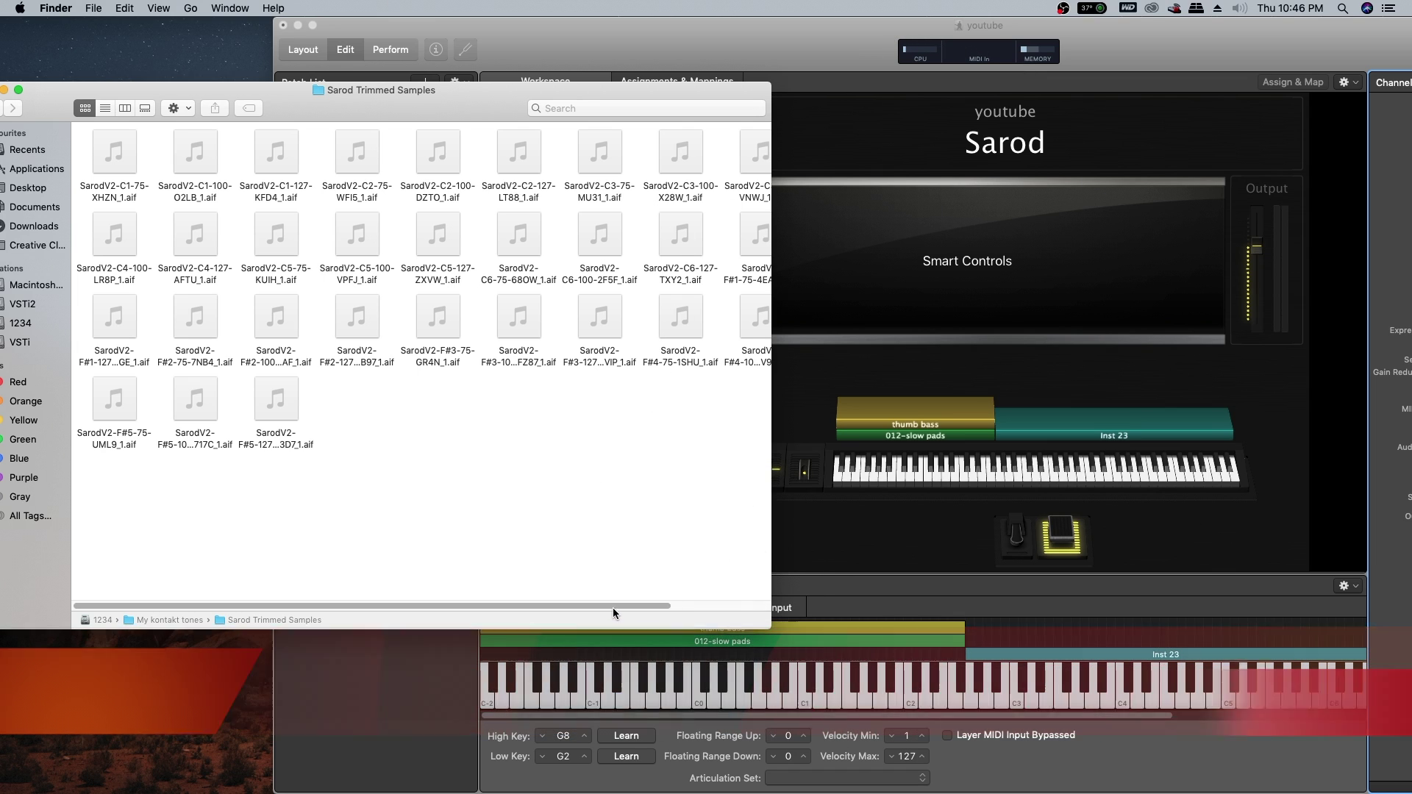
drag(612, 606, 137, 189)
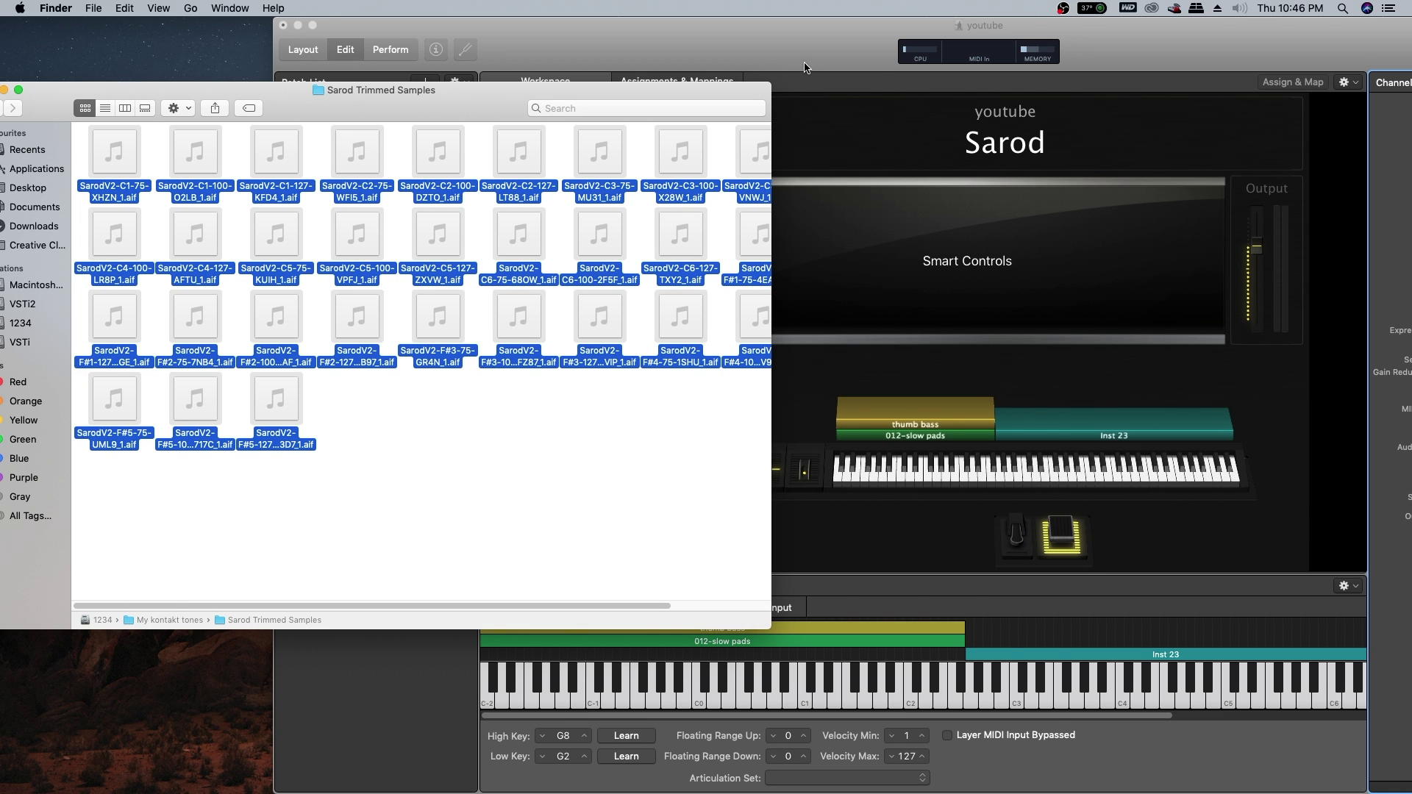
click(804, 66)
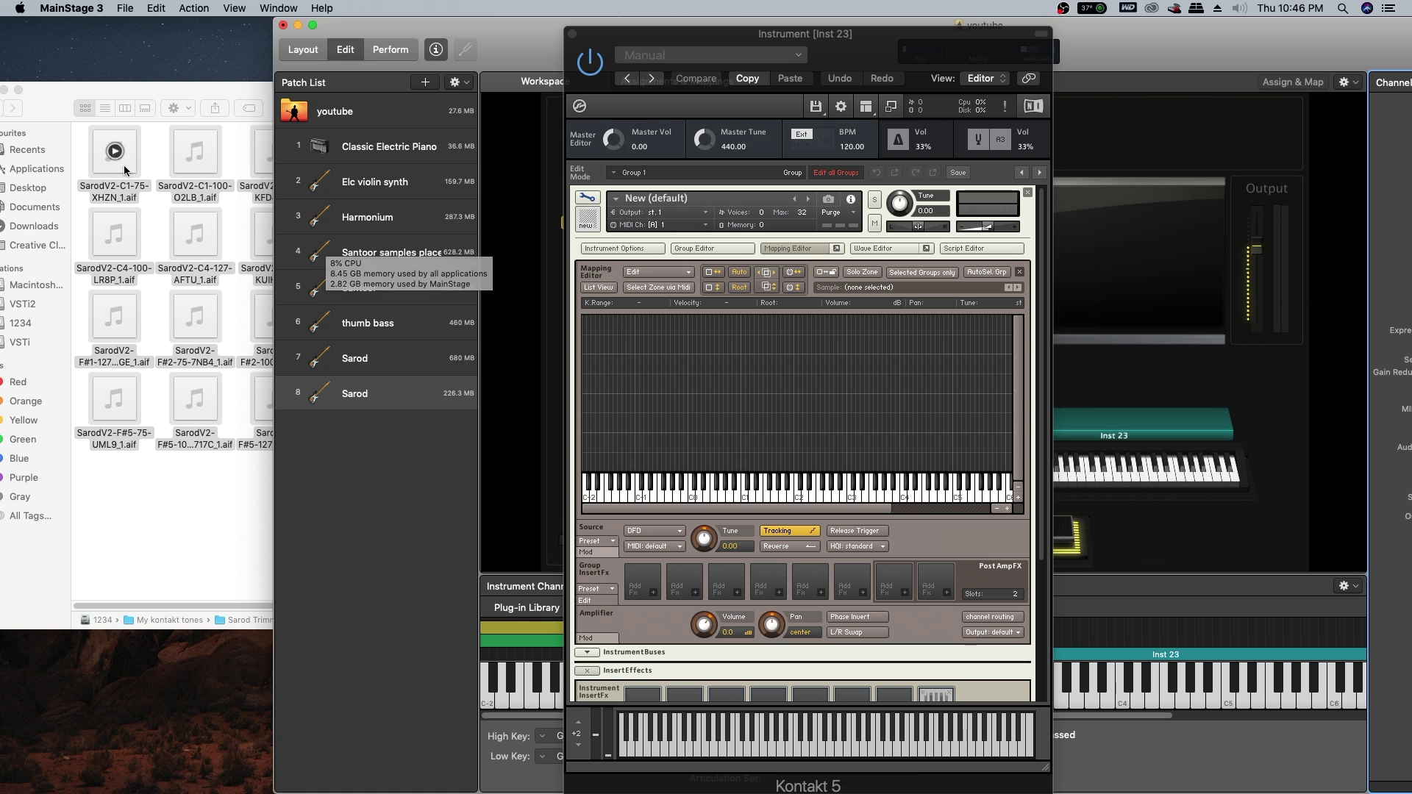
drag(117, 162, 153, 95)
click(102, 96)
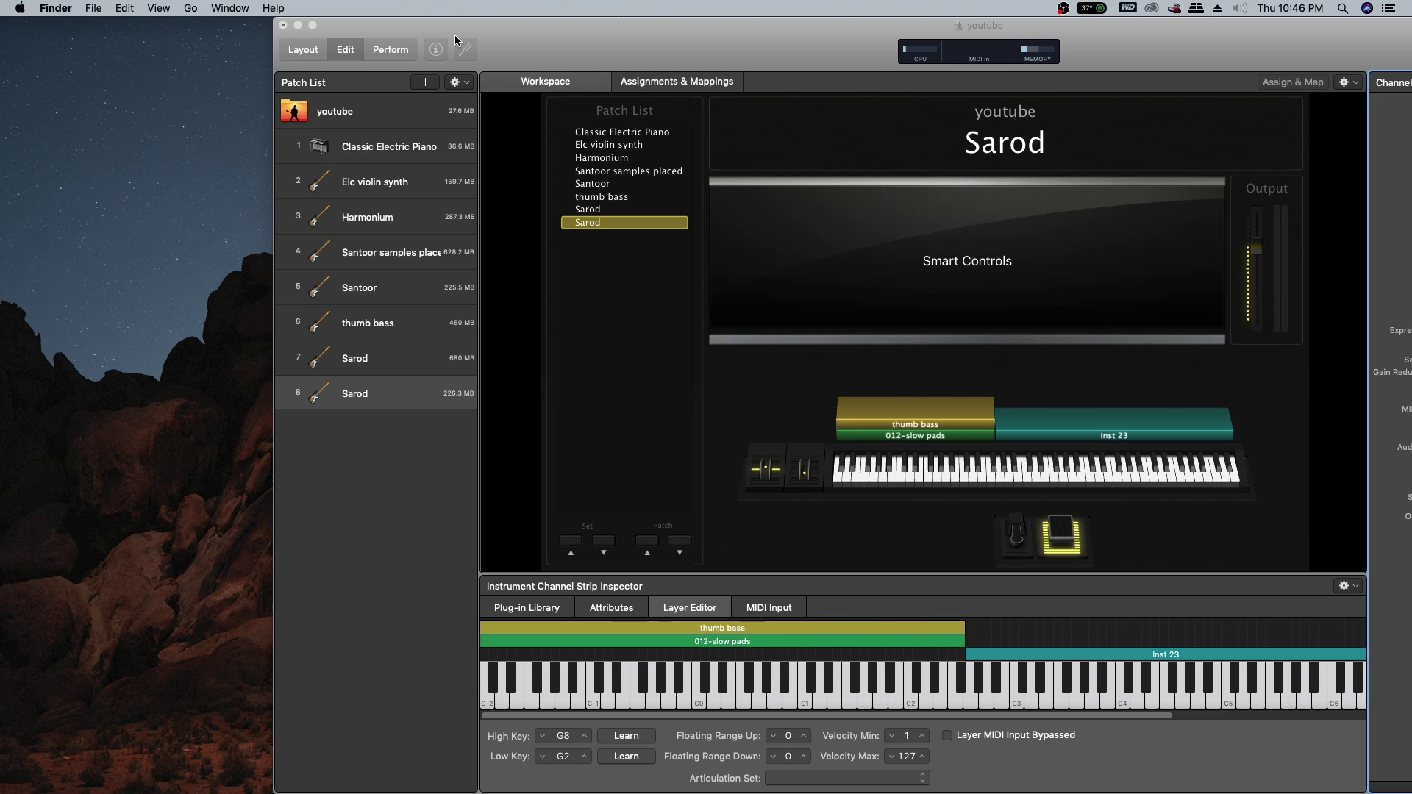
- Maximise MainStage, select all sample zones and open Zone Auto Mapping
double_click(413, 38)
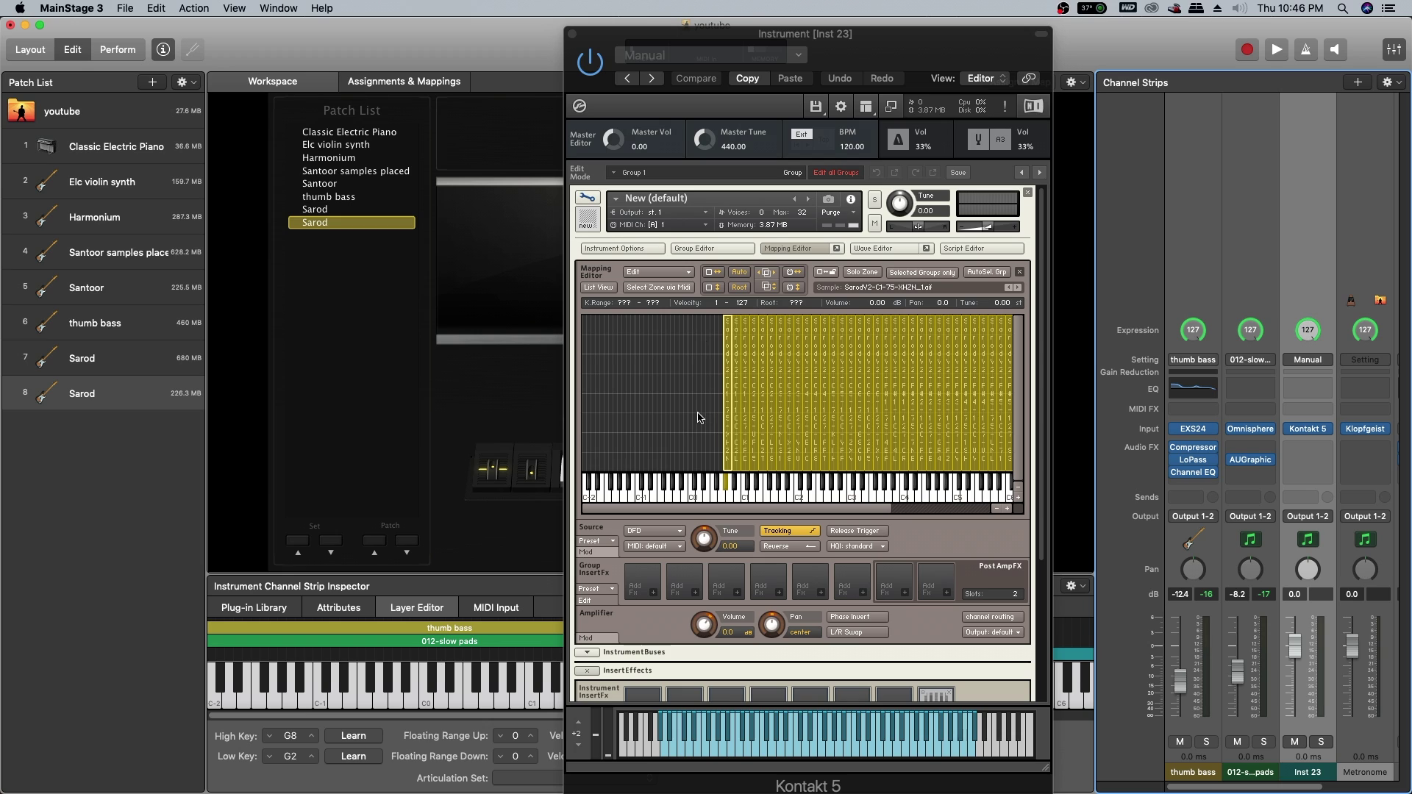
click(675, 406)
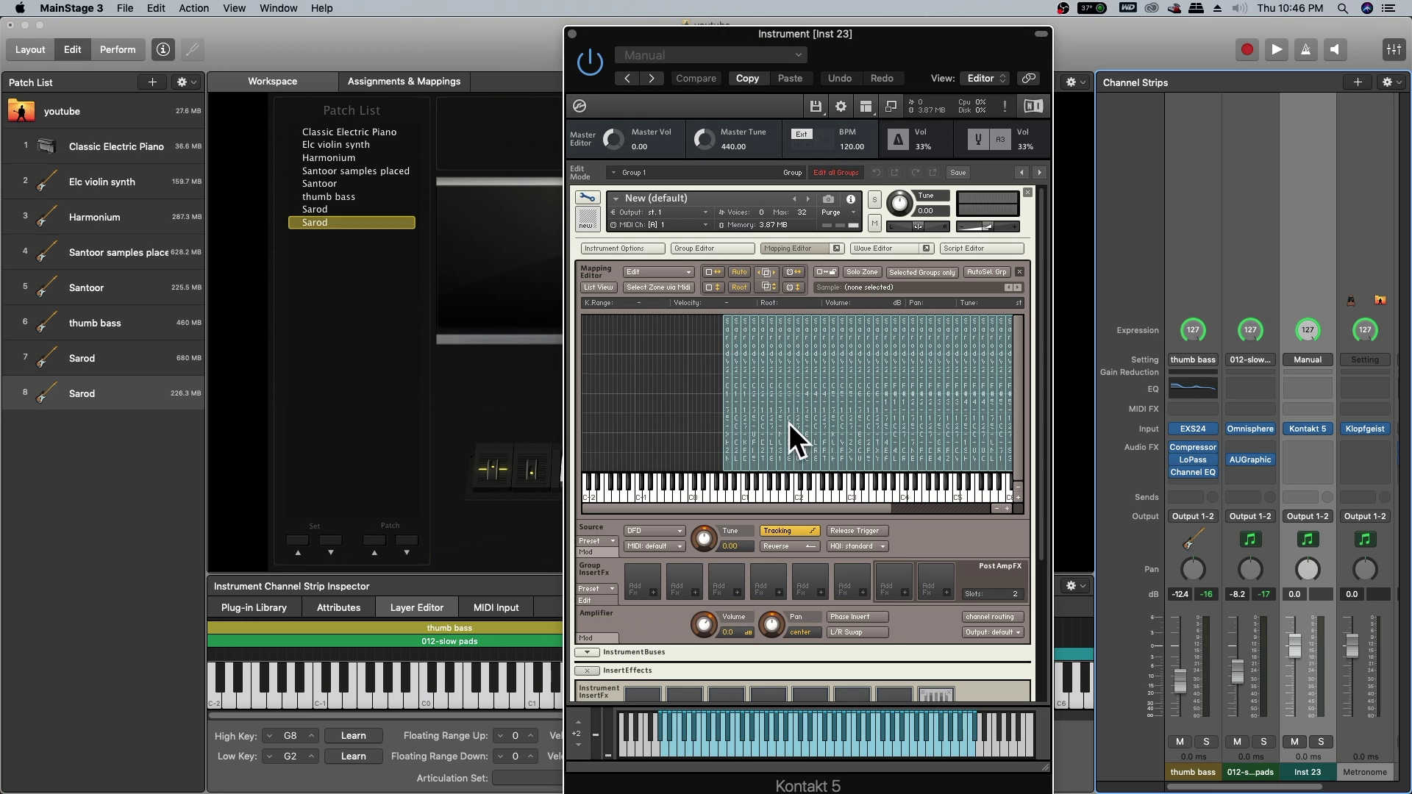
drag(699, 515, 734, 507)
right_click(603, 339)
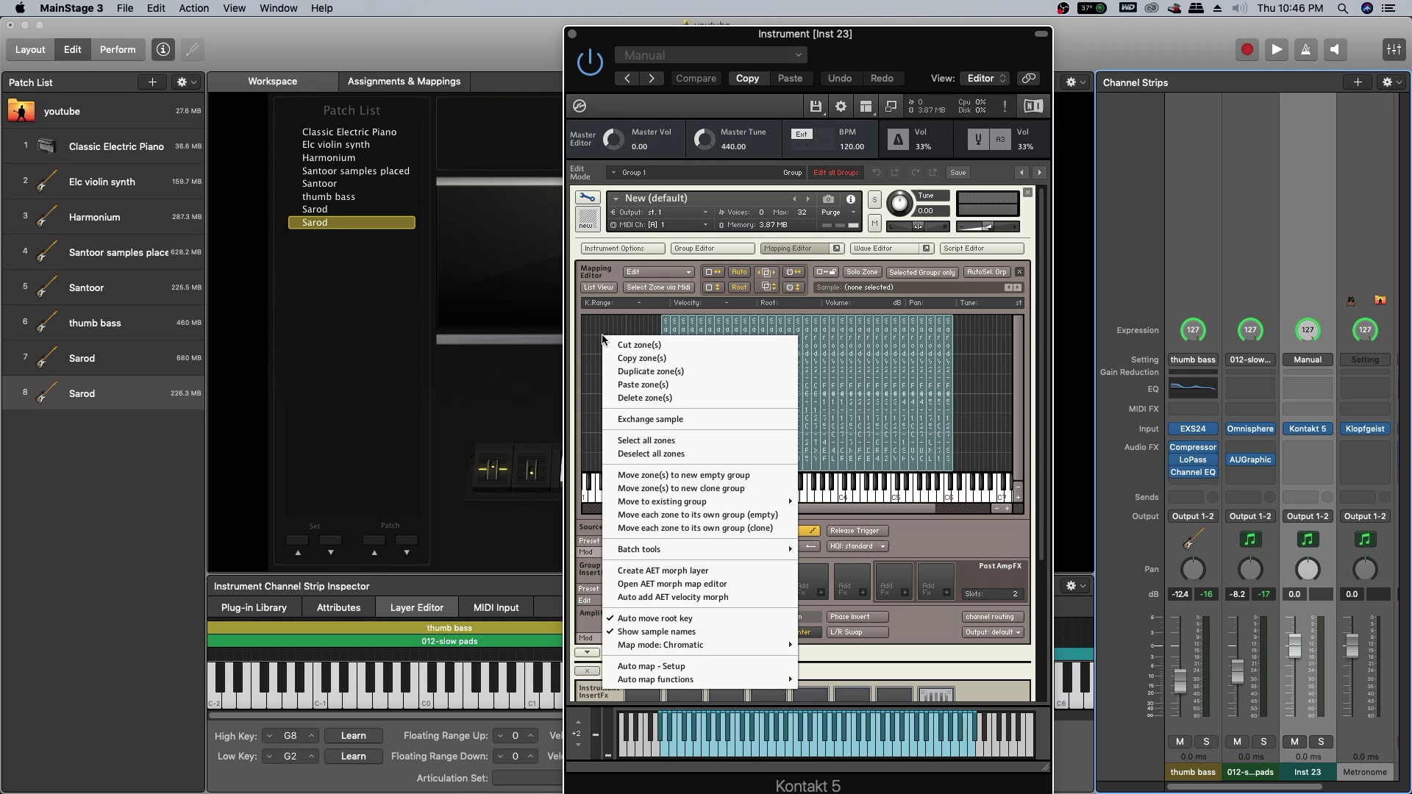
click(645, 440)
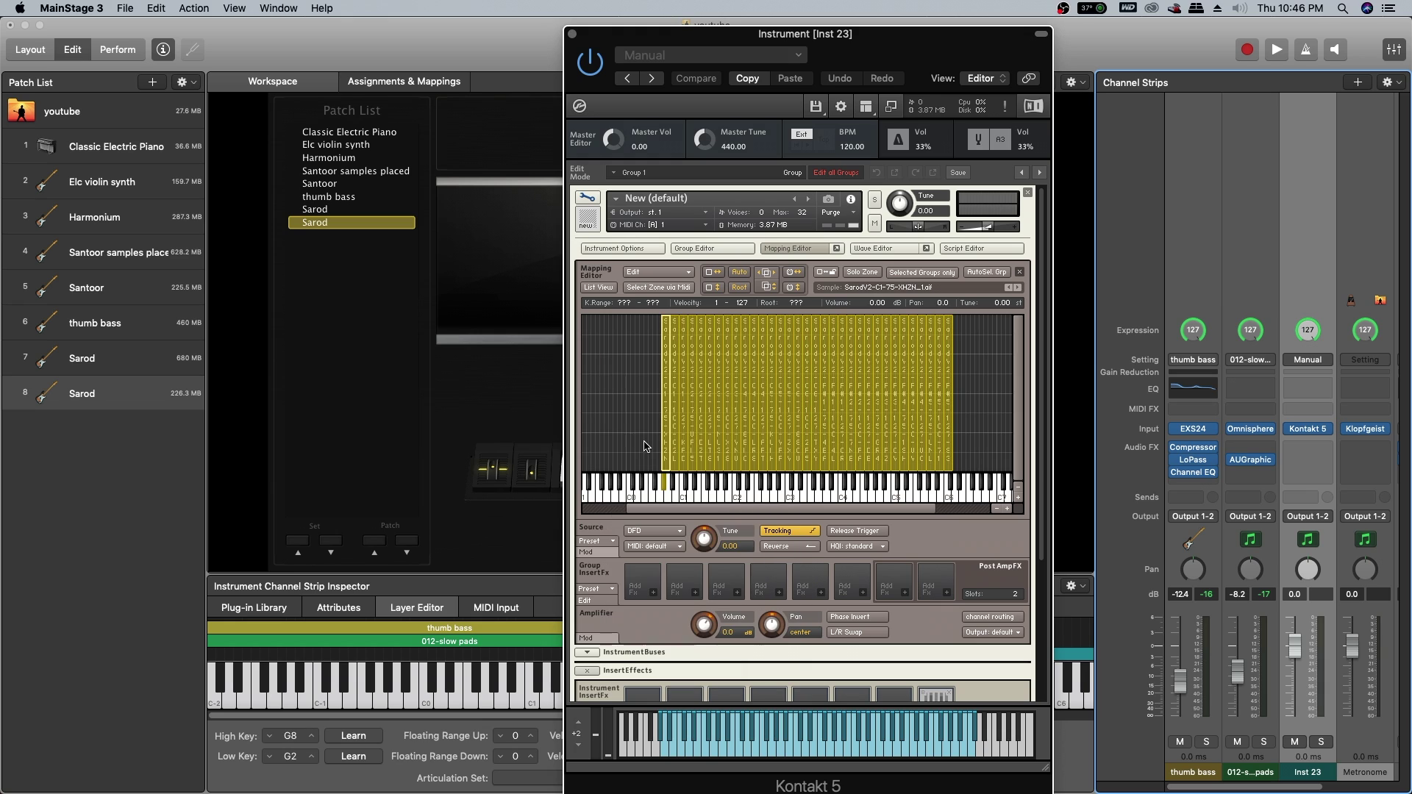
right_click(685, 359)
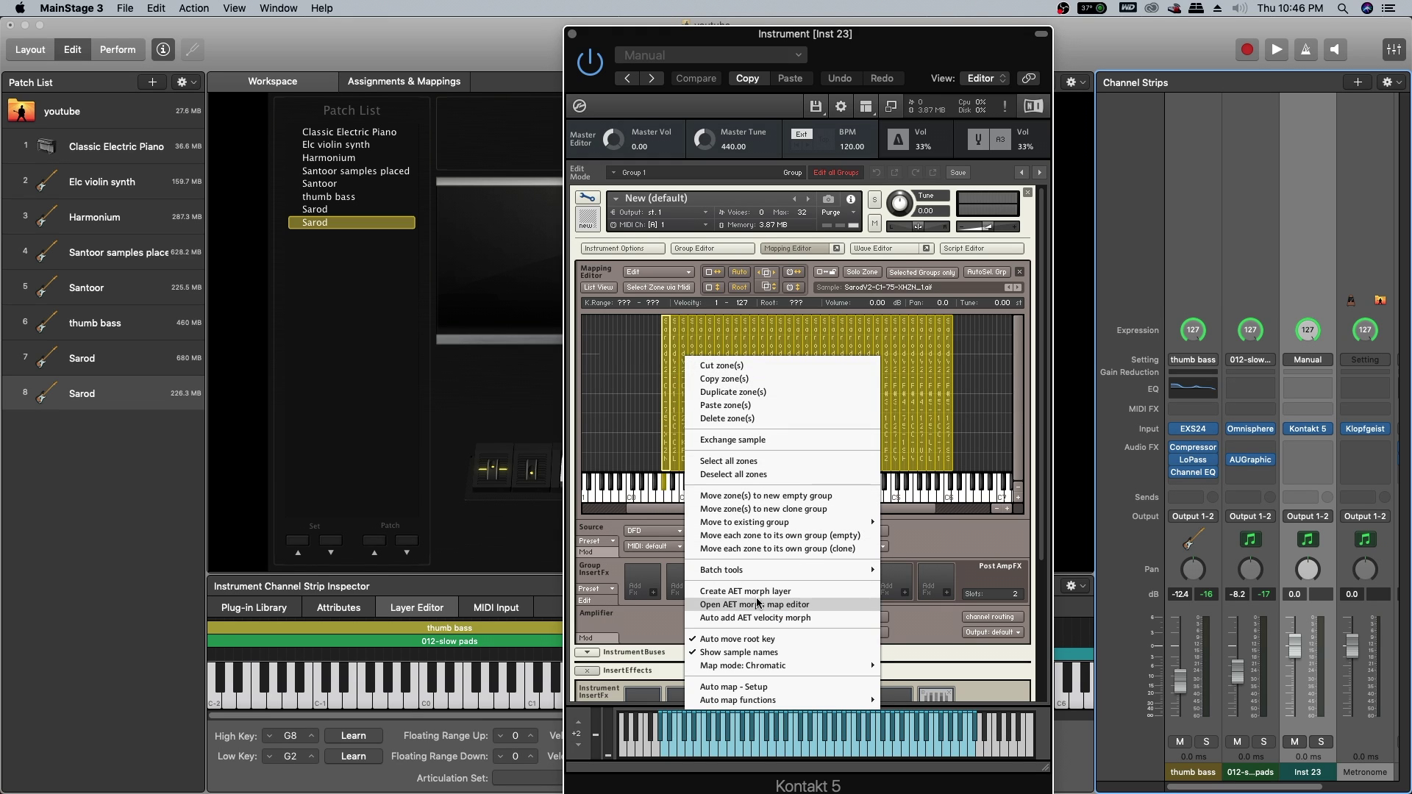
click(746, 688)
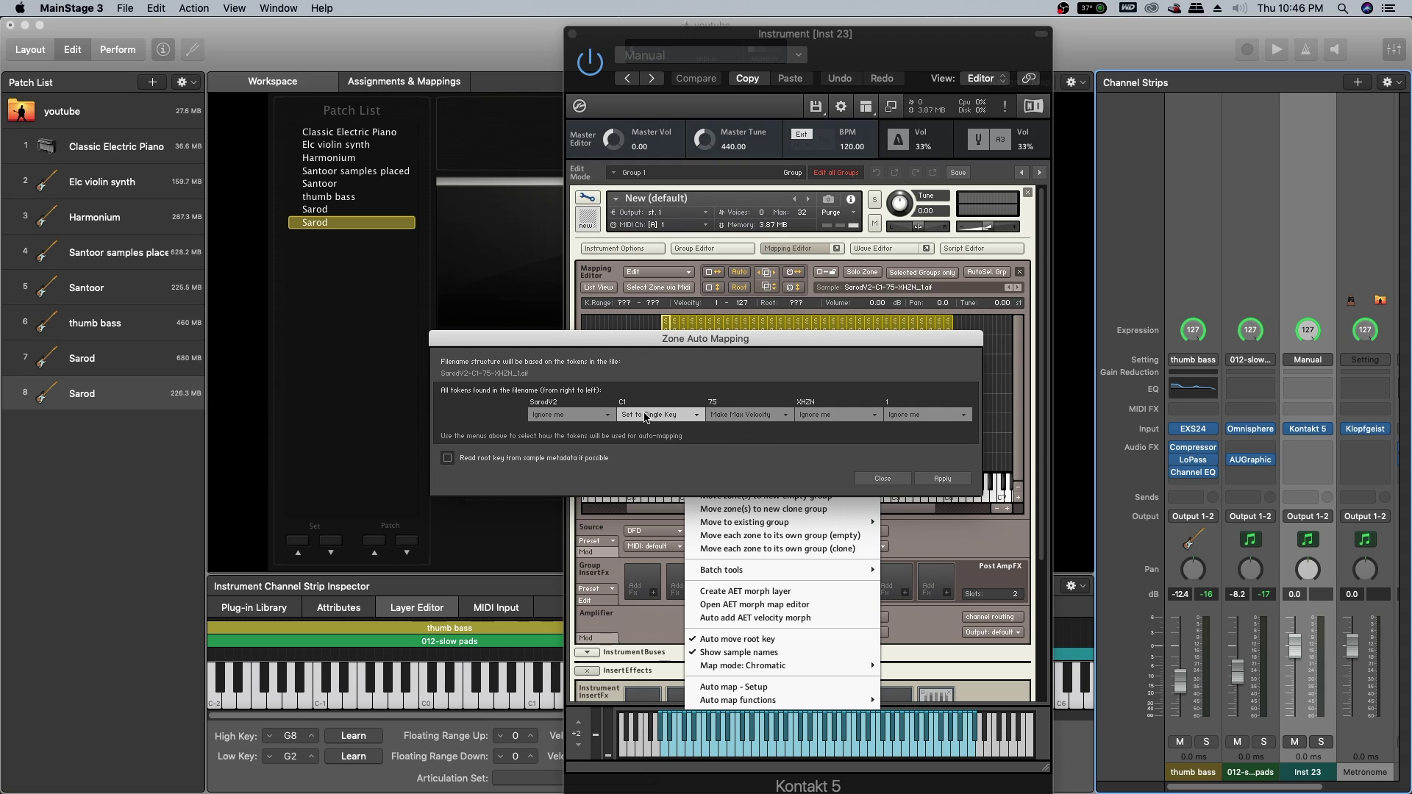
- Map the C1 filename token to Single Key and the 75 token to Max Velocity, then apply
click(645, 417)
click(659, 418)
click(738, 417)
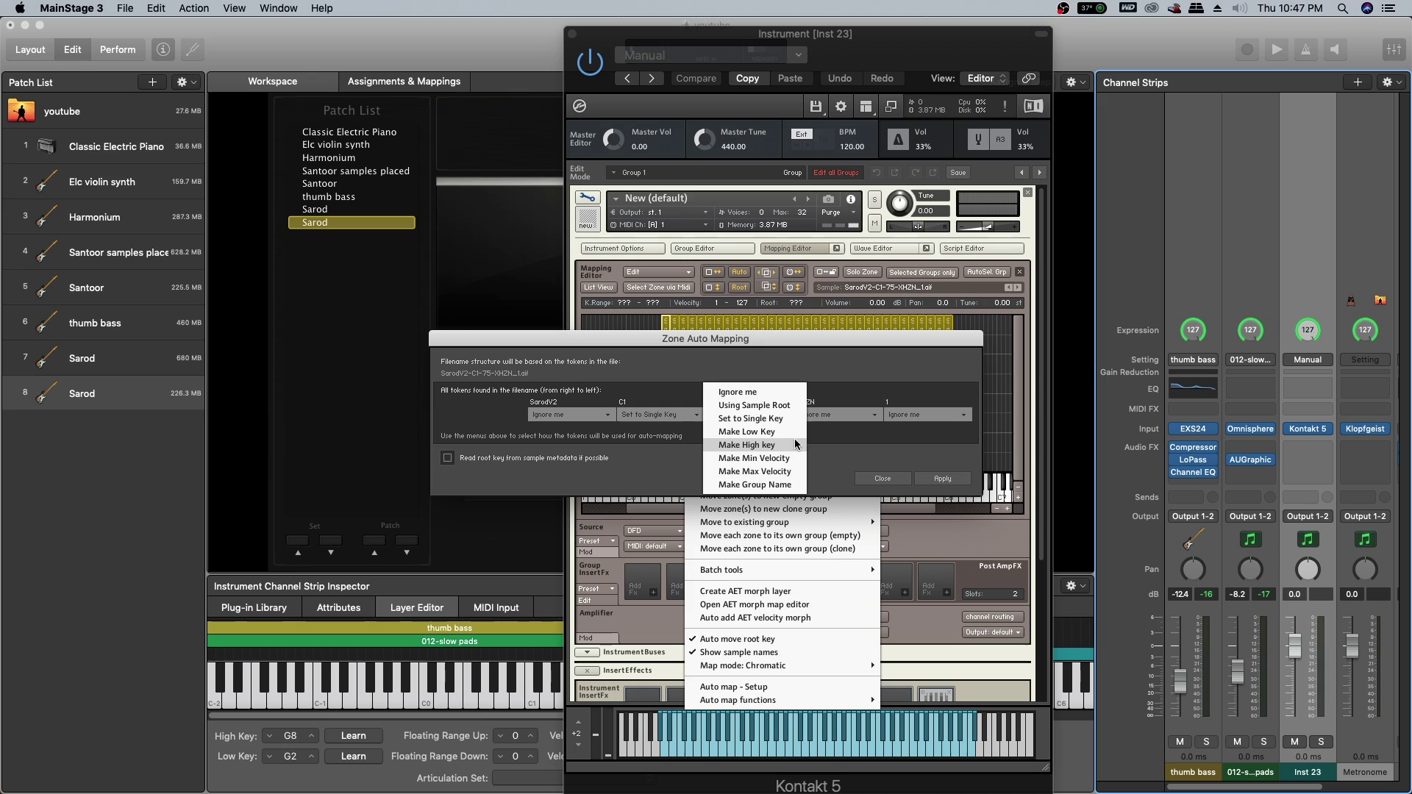
click(762, 472)
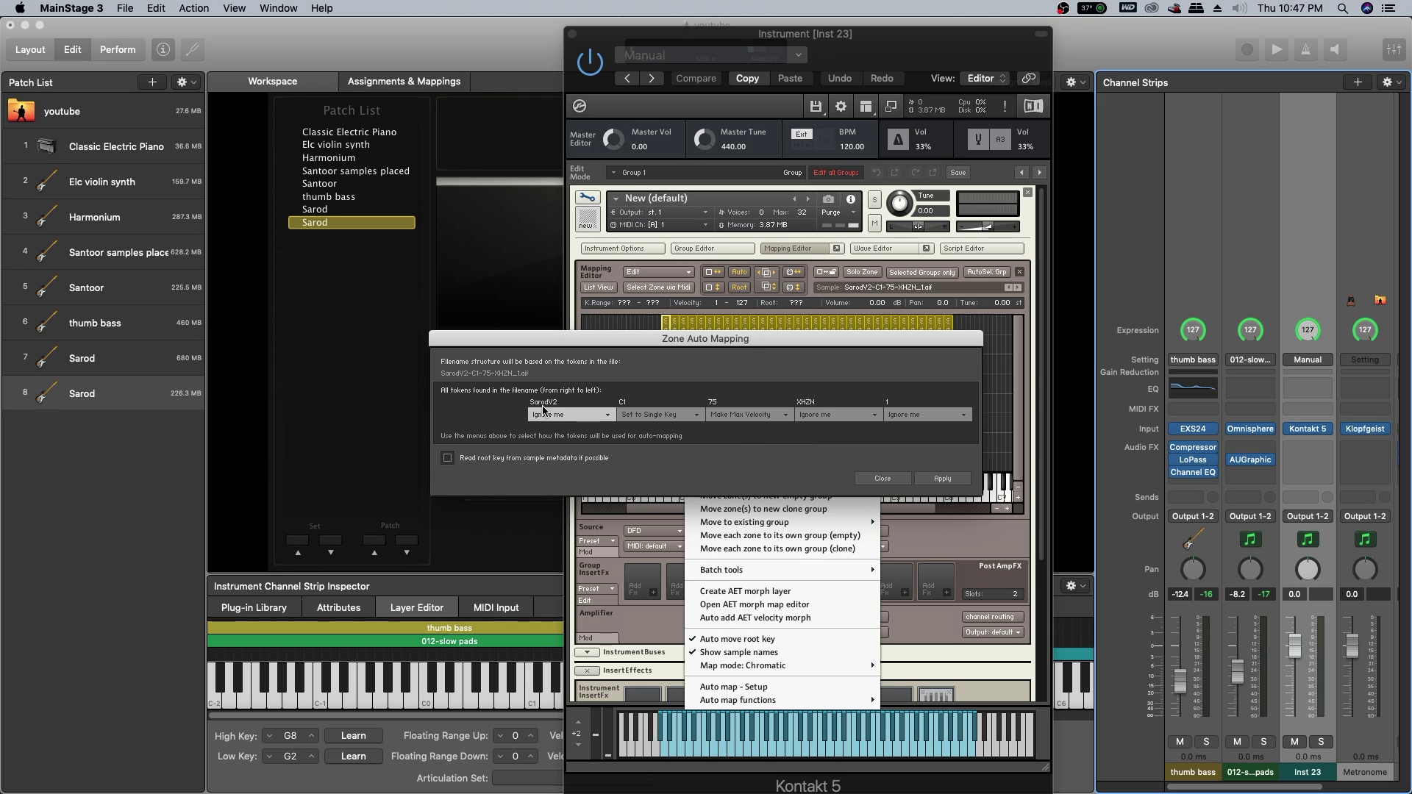
click(944, 479)
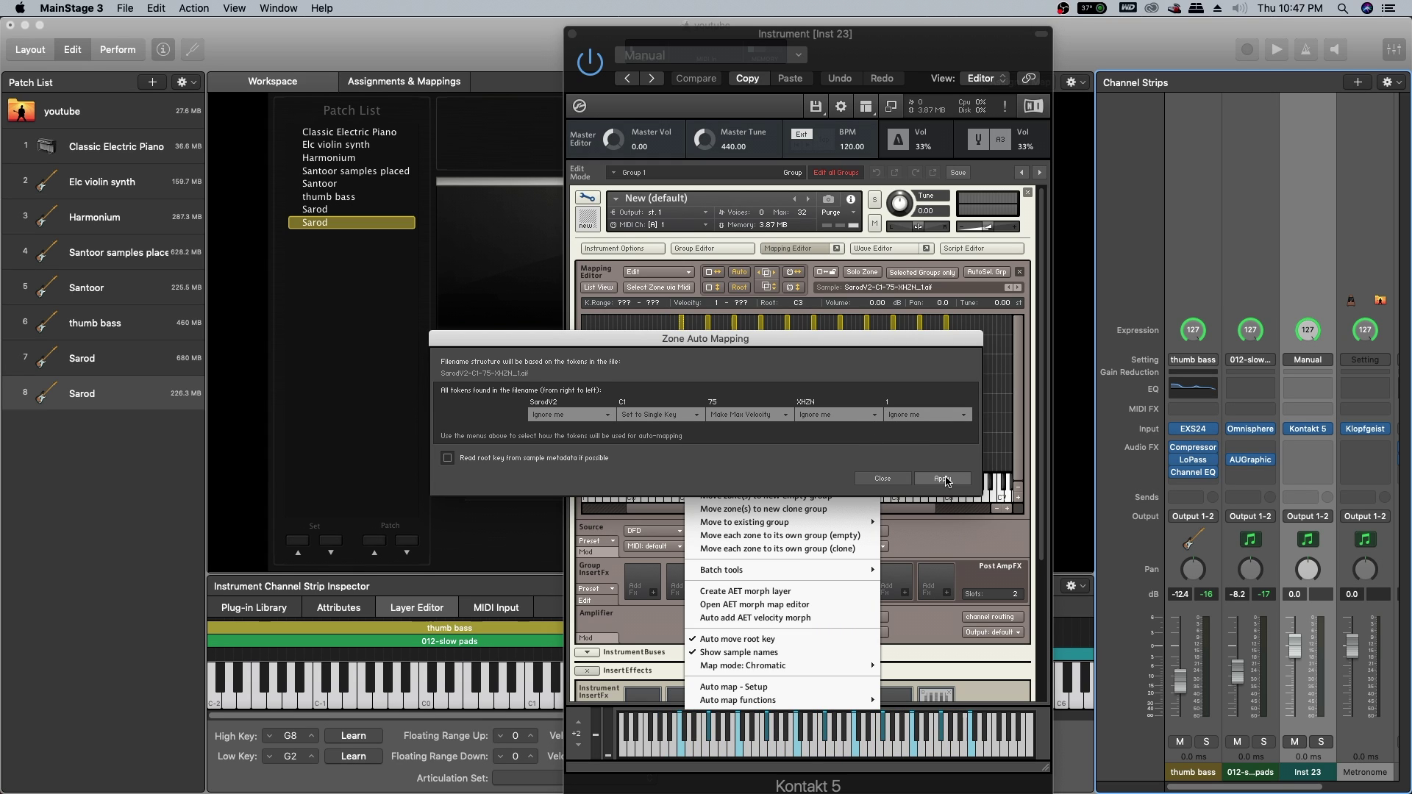
click(894, 479)
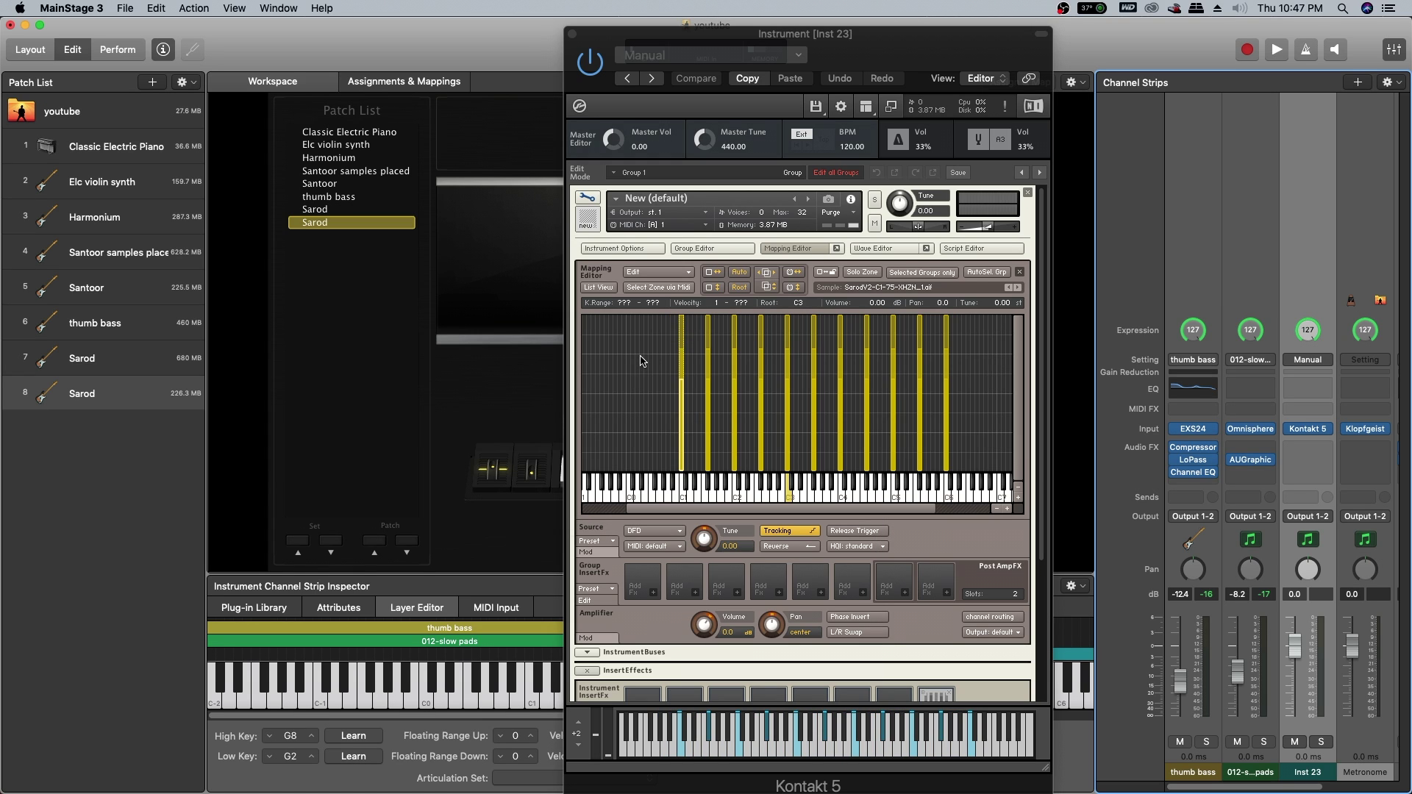
- Limit the top row of zones to the 101–127 velocity range
click(977, 341)
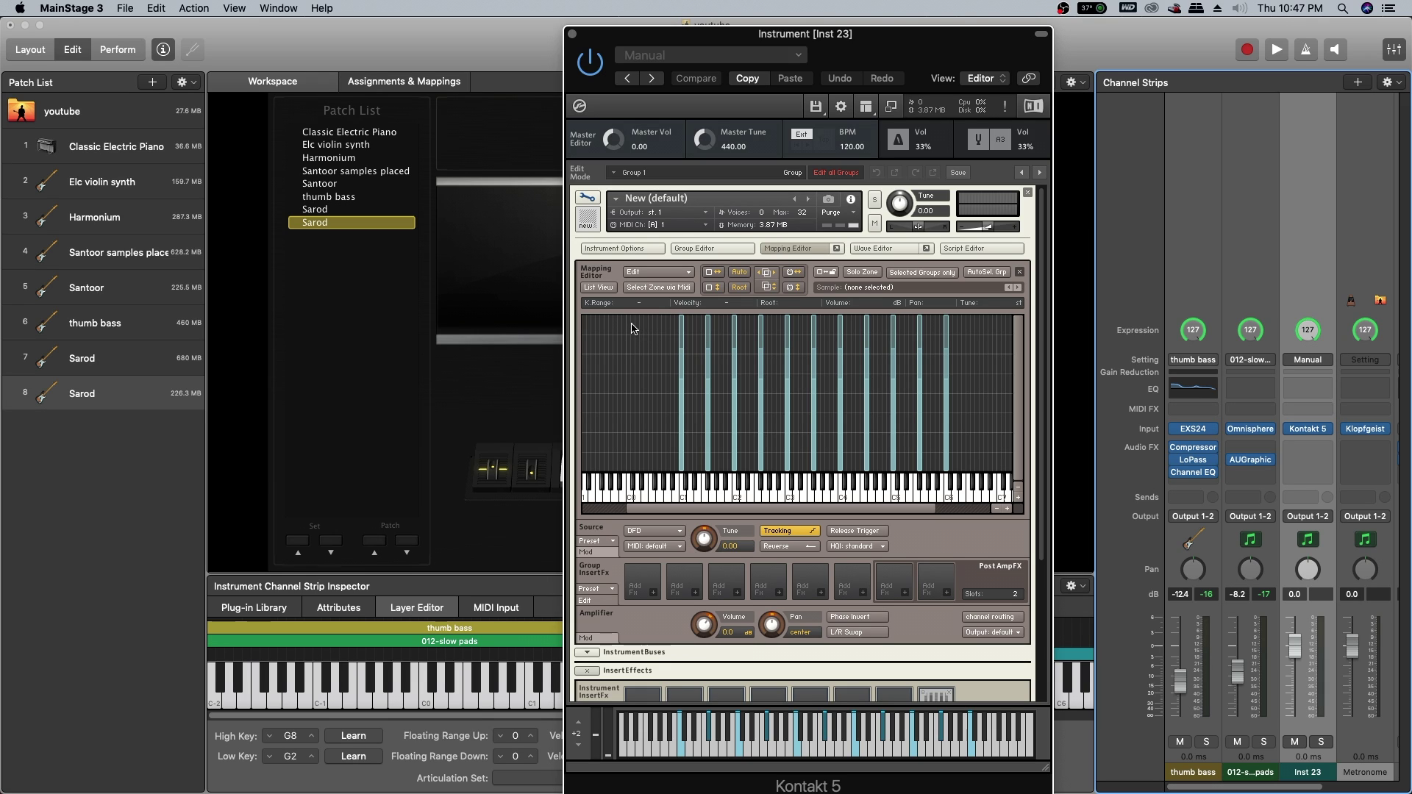
drag(647, 331, 981, 330)
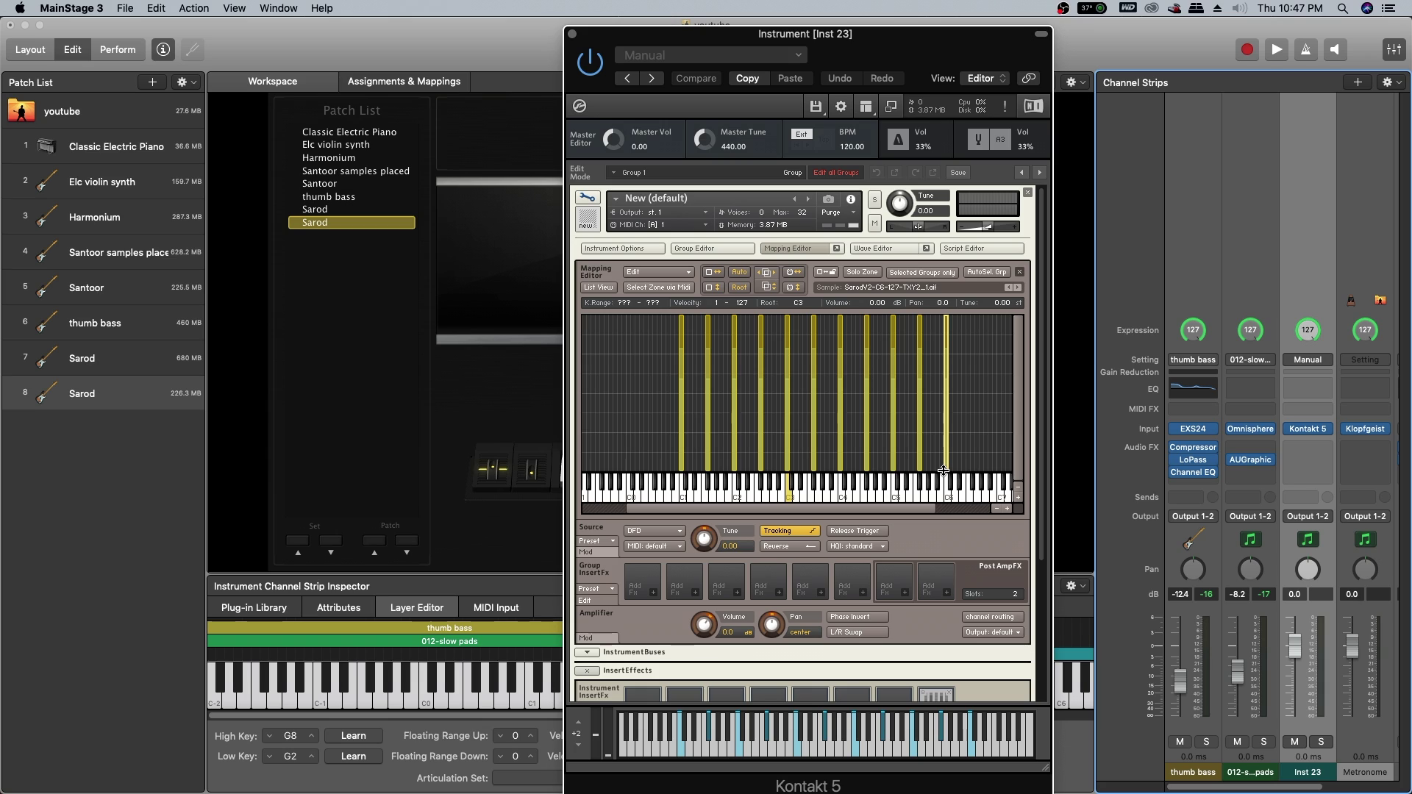
drag(945, 469, 959, 346)
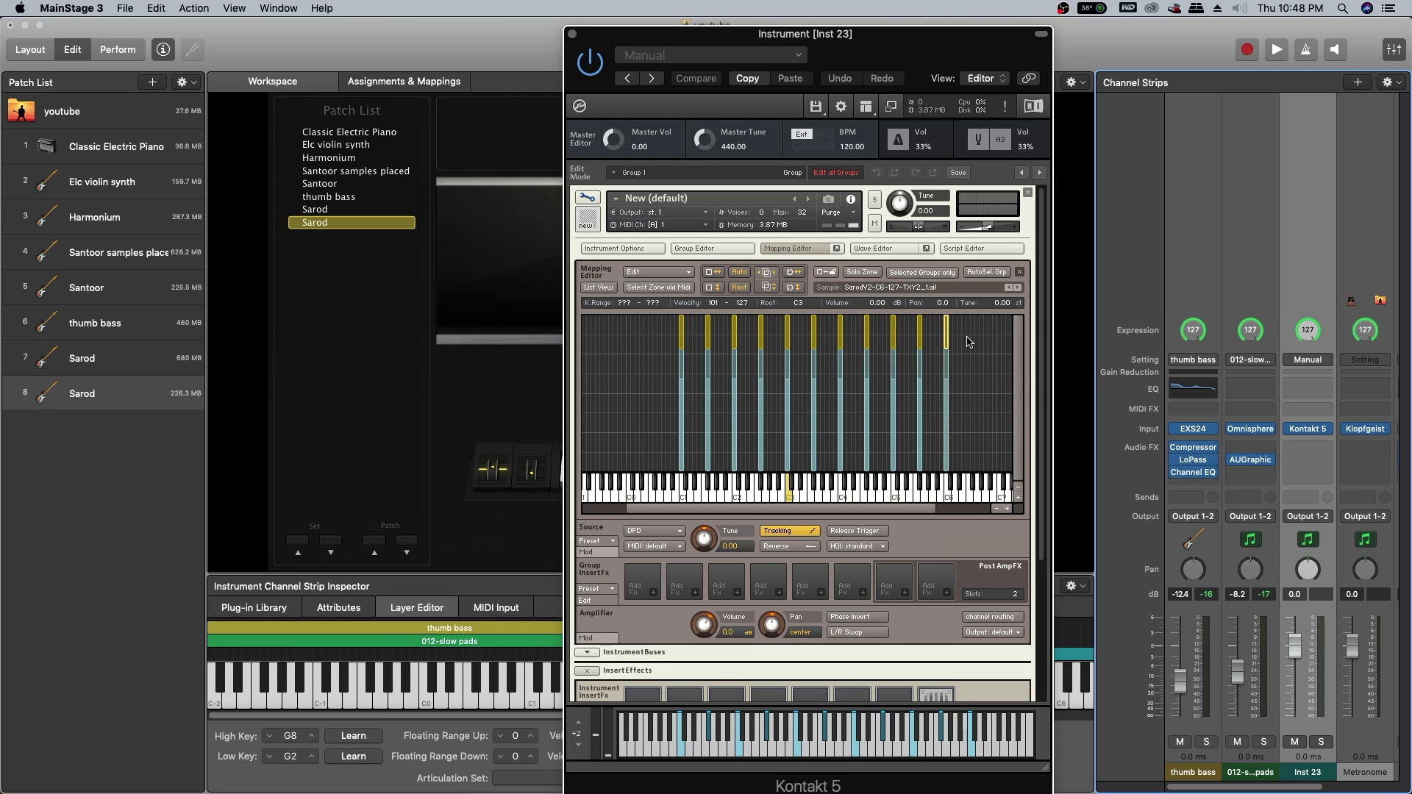
click(1019, 498)
click(1019, 498)
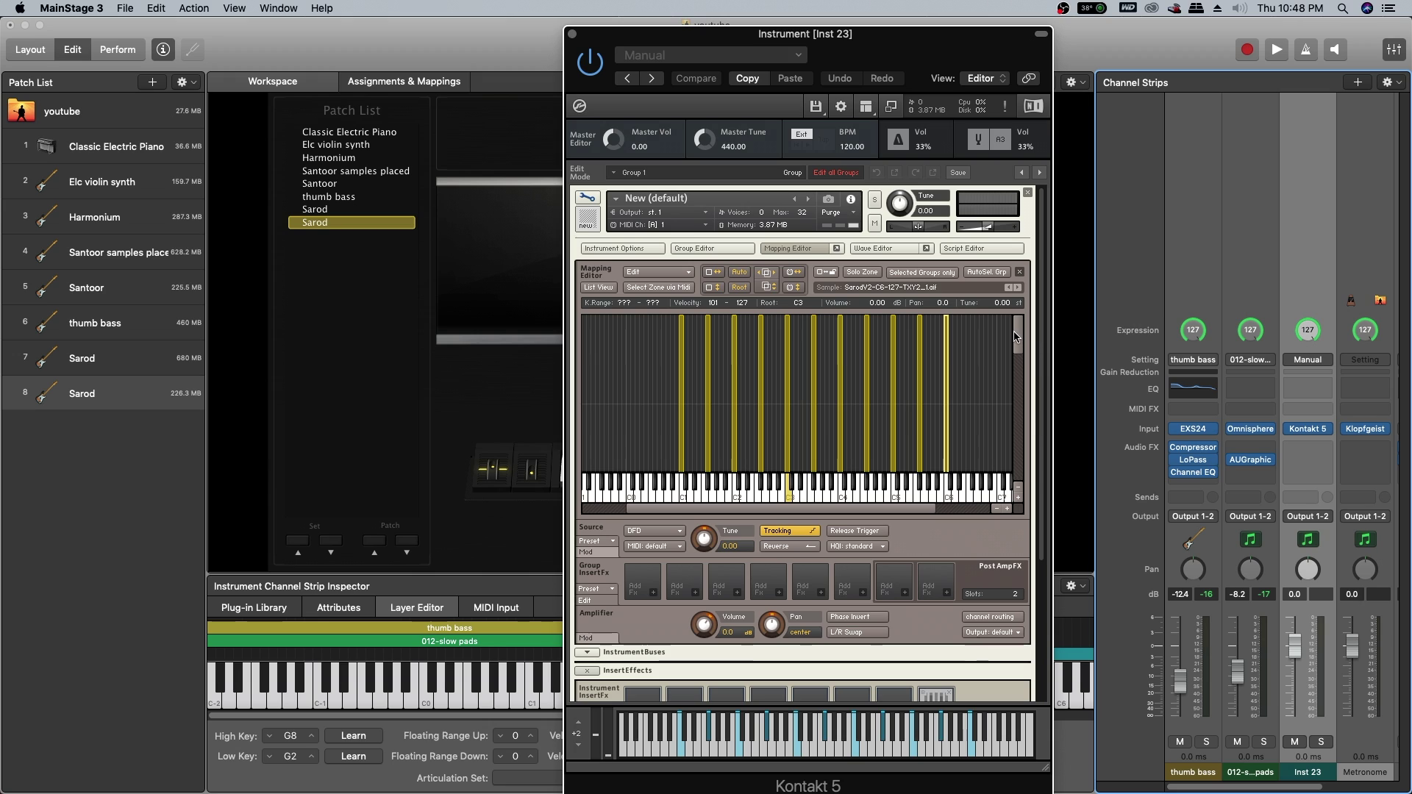
drag(1015, 337, 1018, 350)
click(1019, 487)
click(1018, 487)
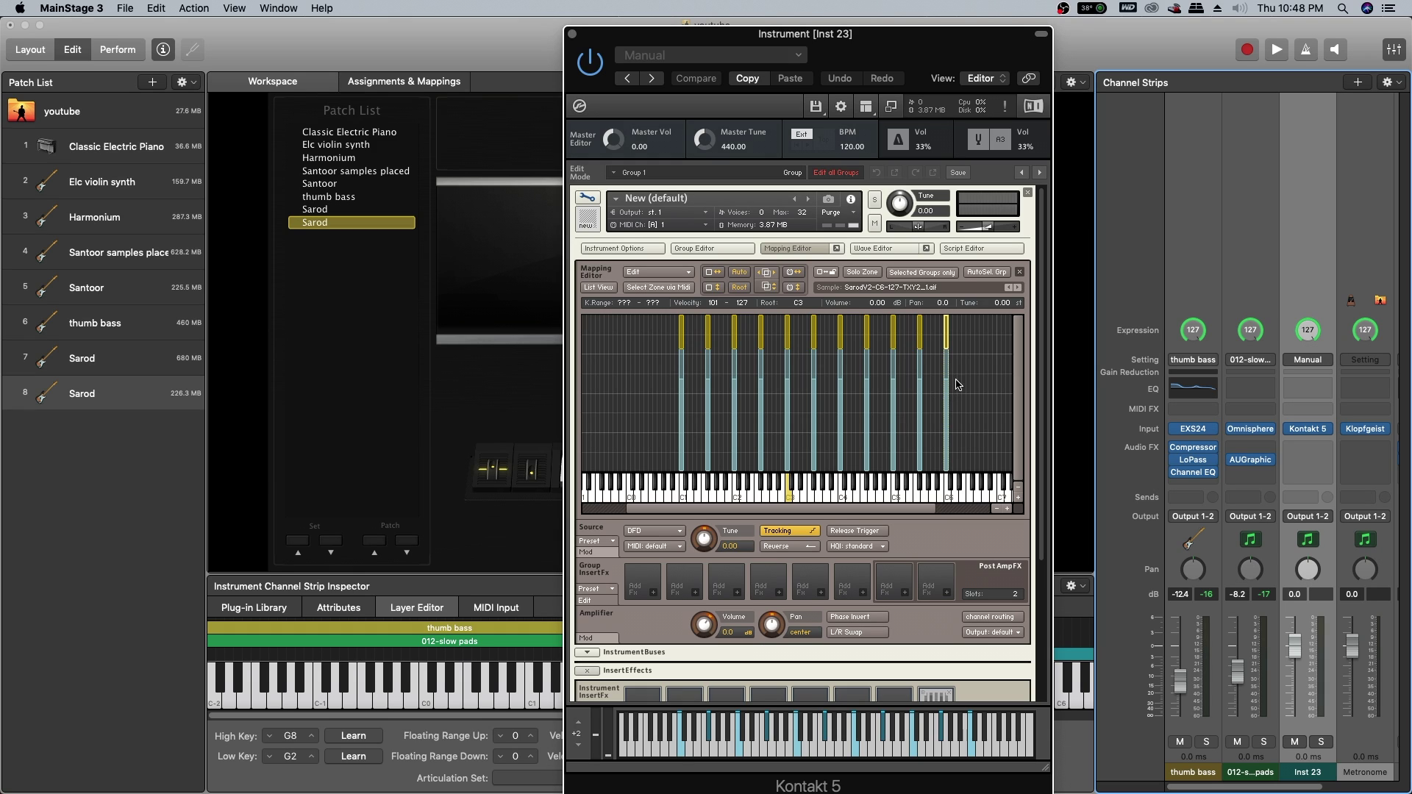
- Set the next layer of zones to a low velocity of 76, giving 76–100
click(973, 365)
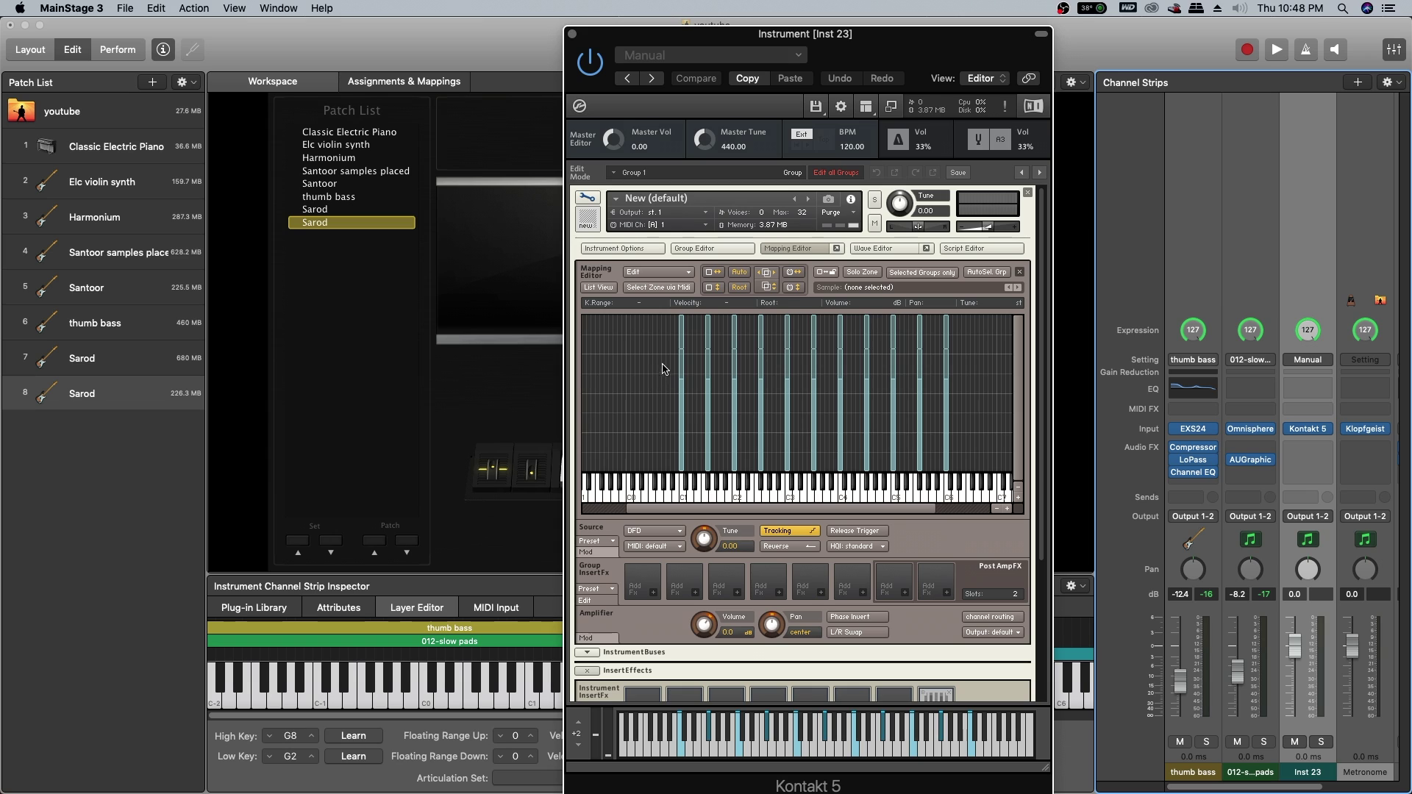
drag(665, 362, 986, 365)
drag(946, 474, 968, 378)
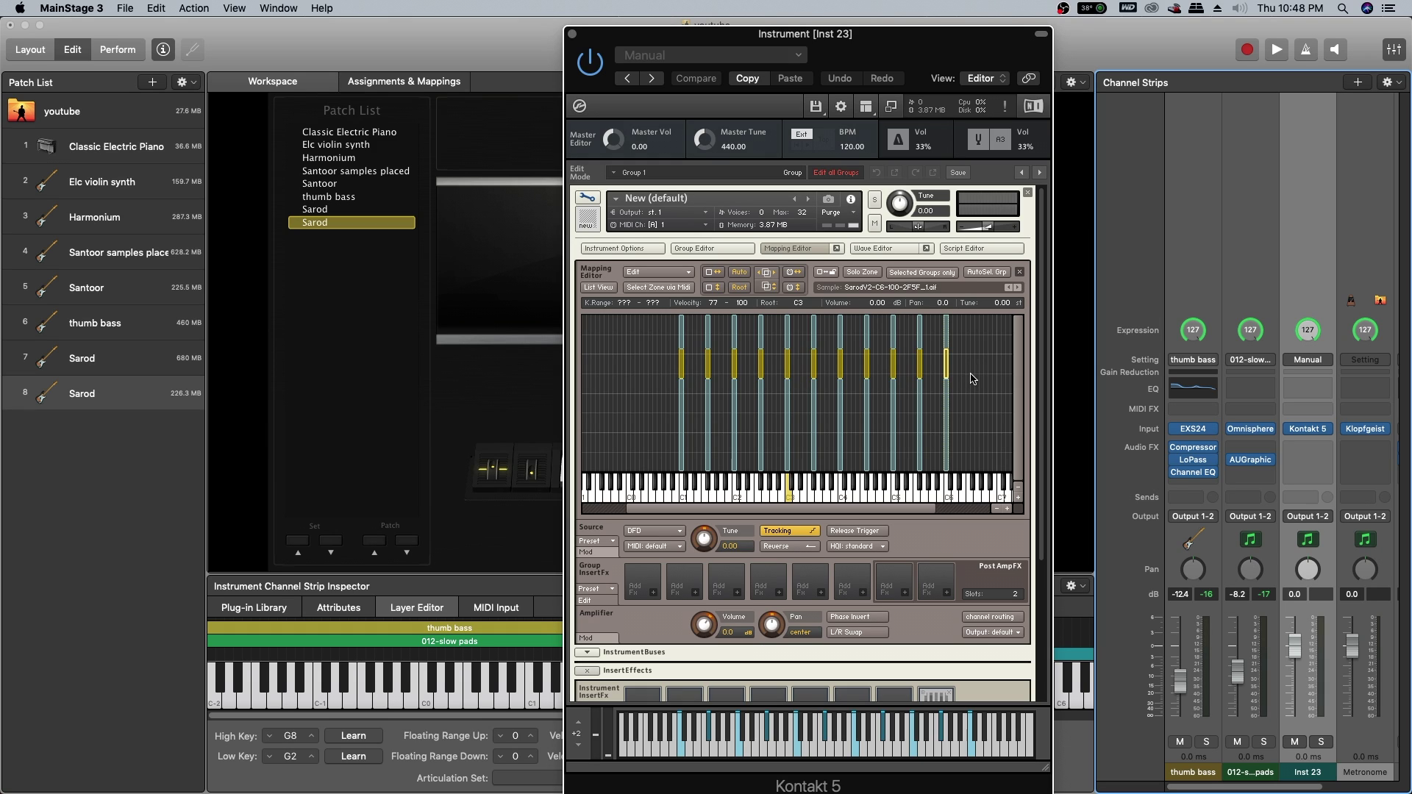
click(1020, 499)
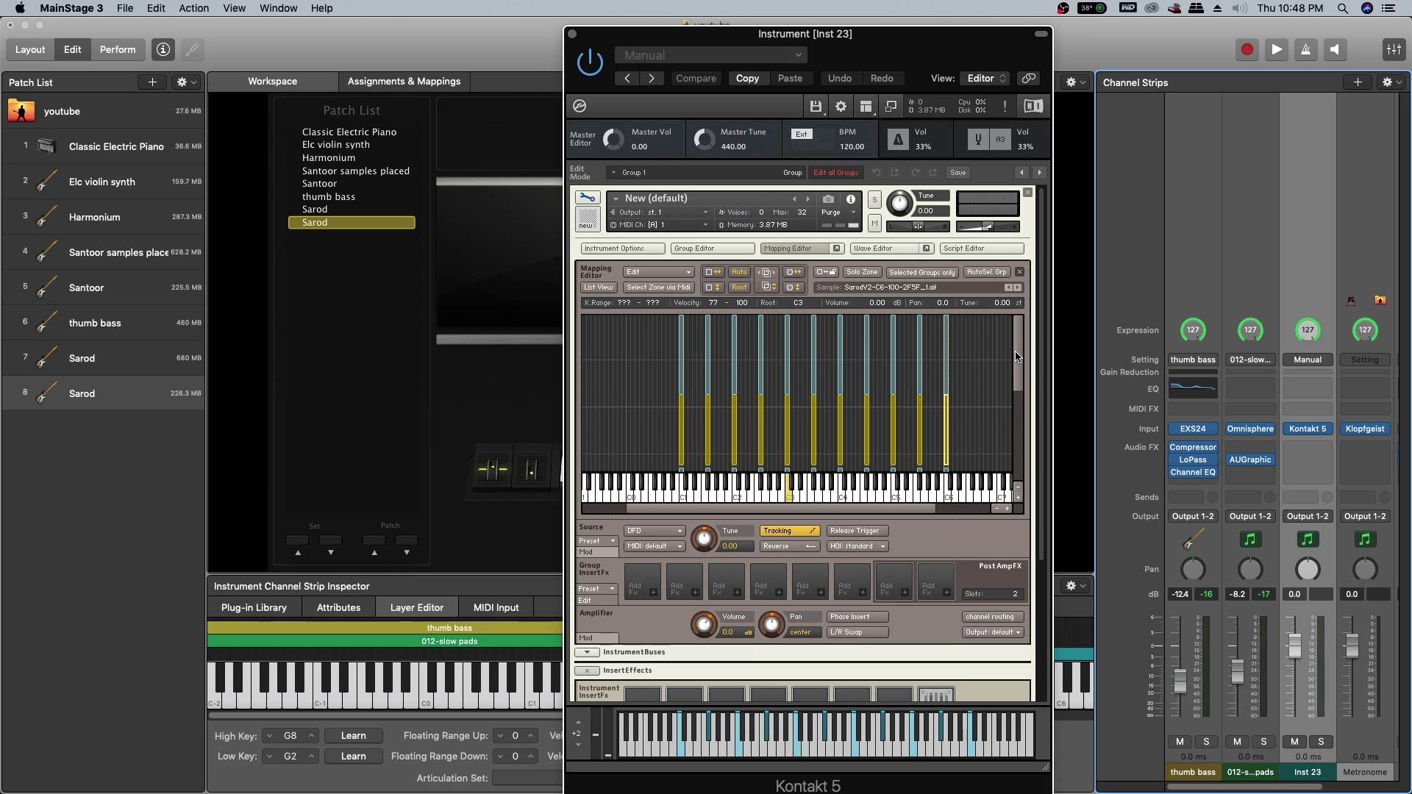
drag(1022, 357, 947, 406)
click(1018, 487)
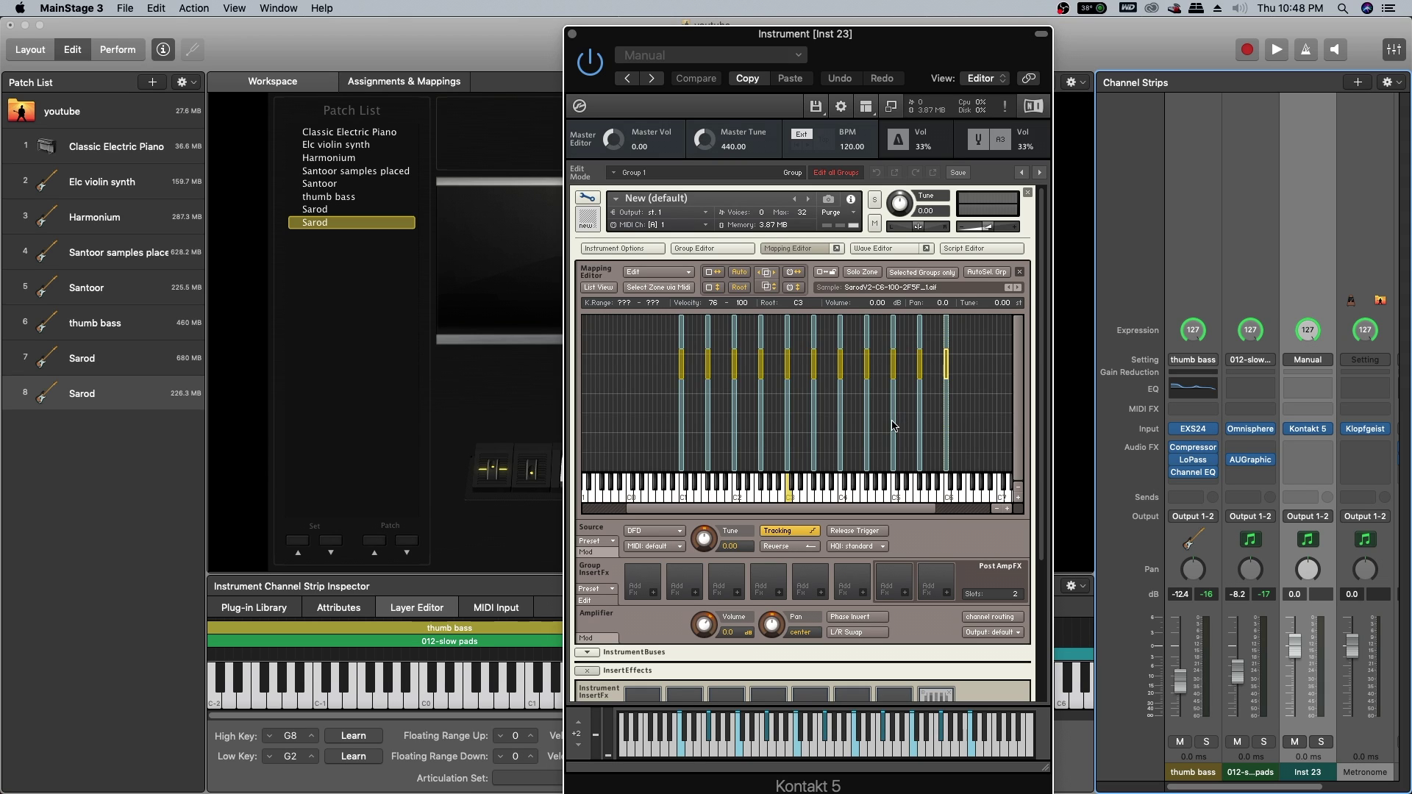
- Check the C1 and F#1 zones, then select all the Sarod zones
click(630, 338)
drag(666, 328, 690, 438)
drag(702, 328, 721, 453)
click(721, 453)
drag(657, 339, 681, 438)
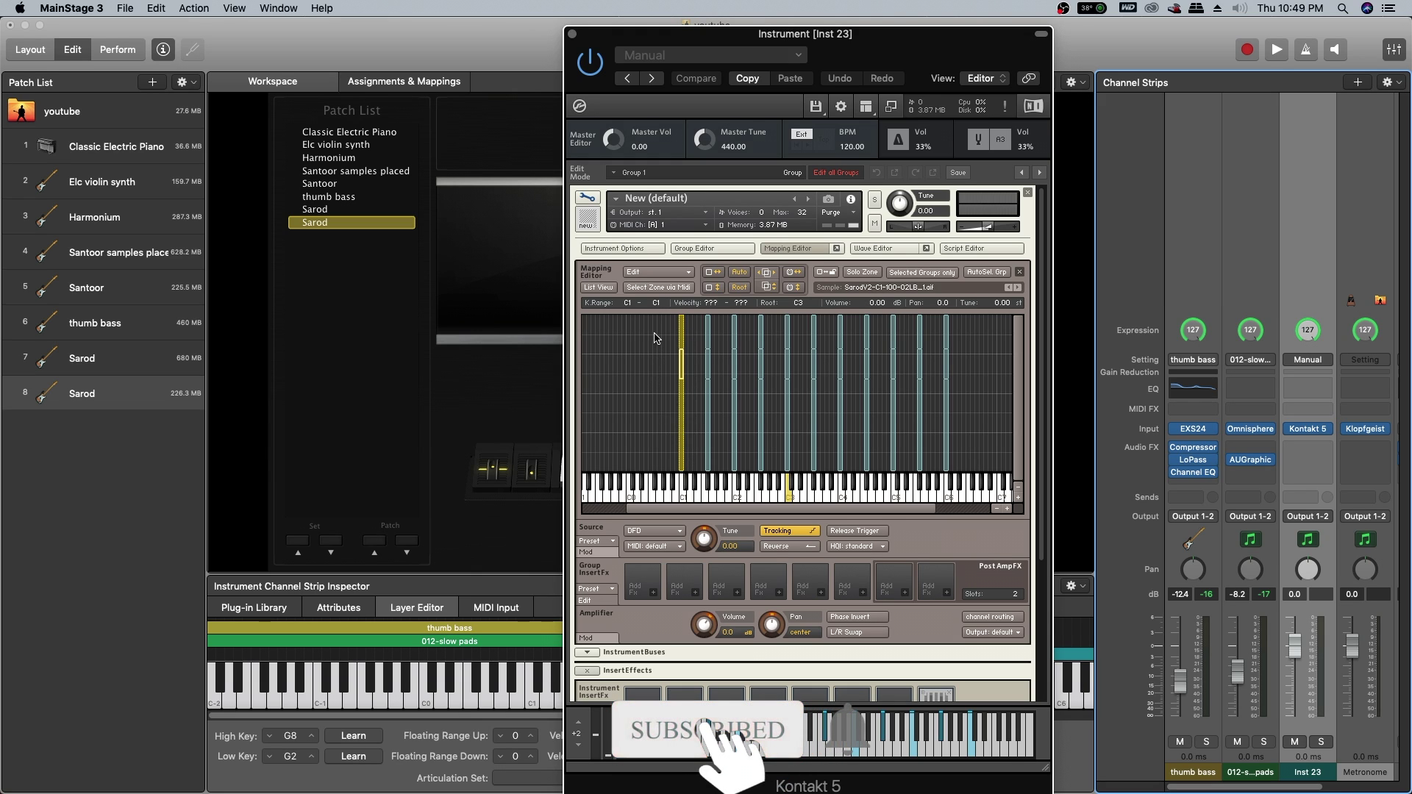
drag(655, 332, 1006, 459)
drag(864, 513, 782, 519)
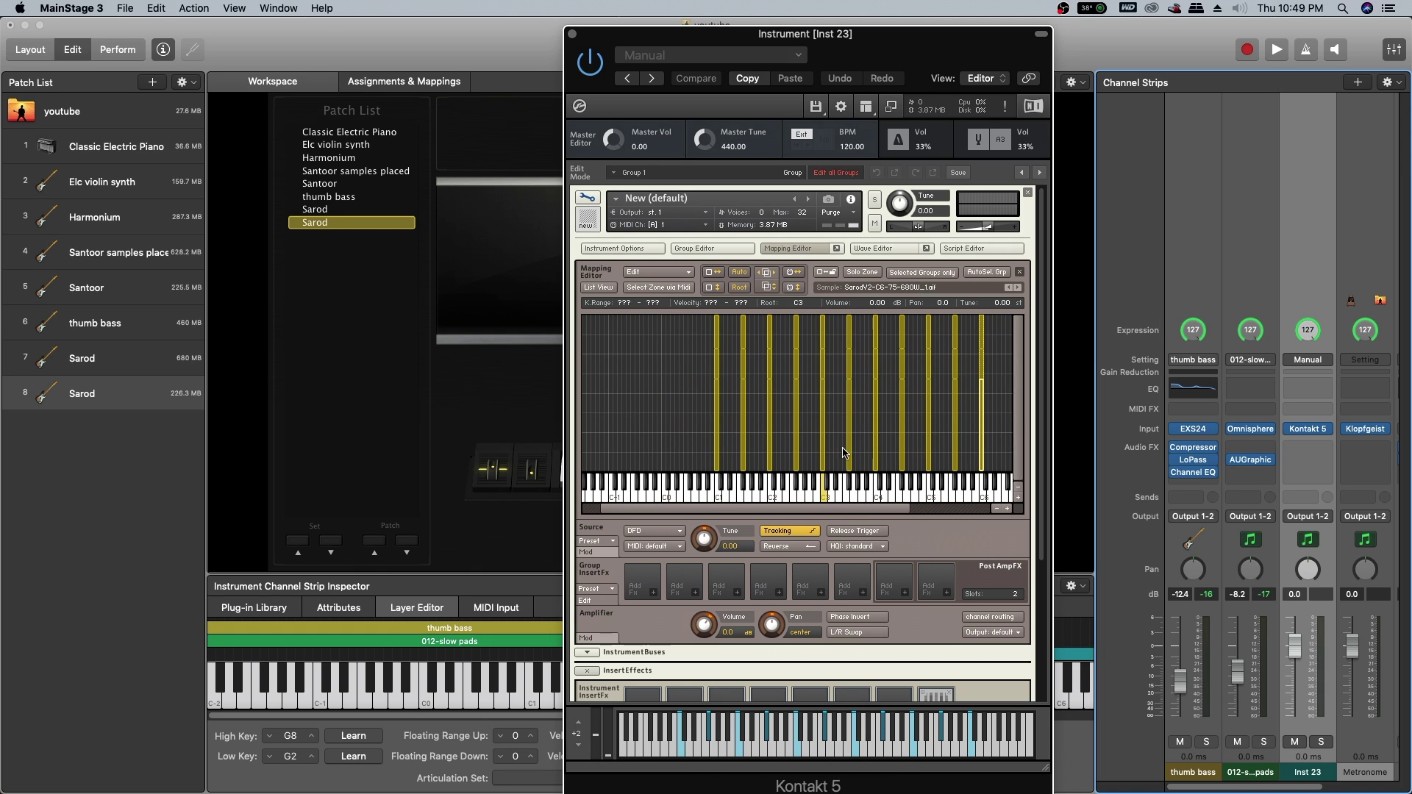
- Move each zone's root key to its centre and check the C1 and F#1 zones
right_click(953, 351)
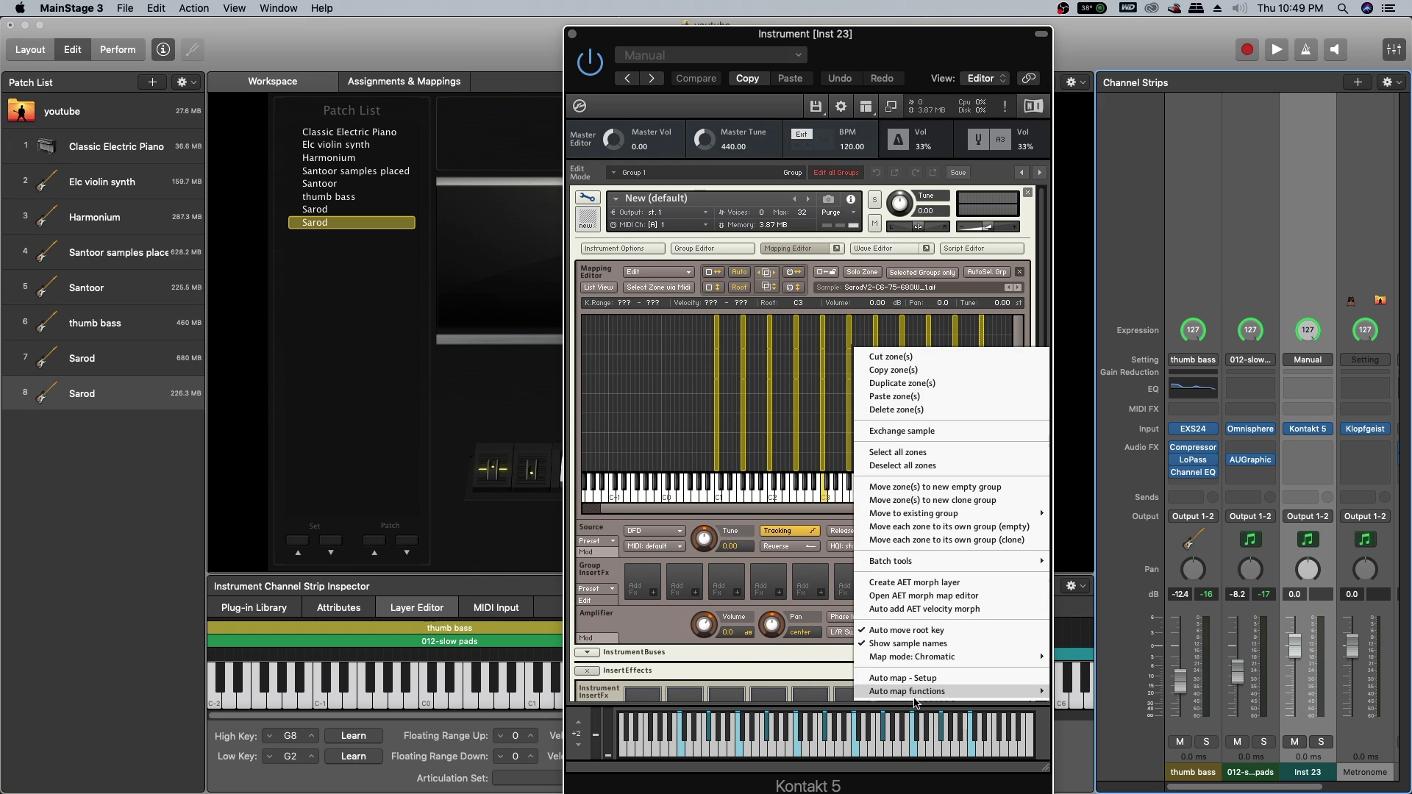
mouse_move(903, 563)
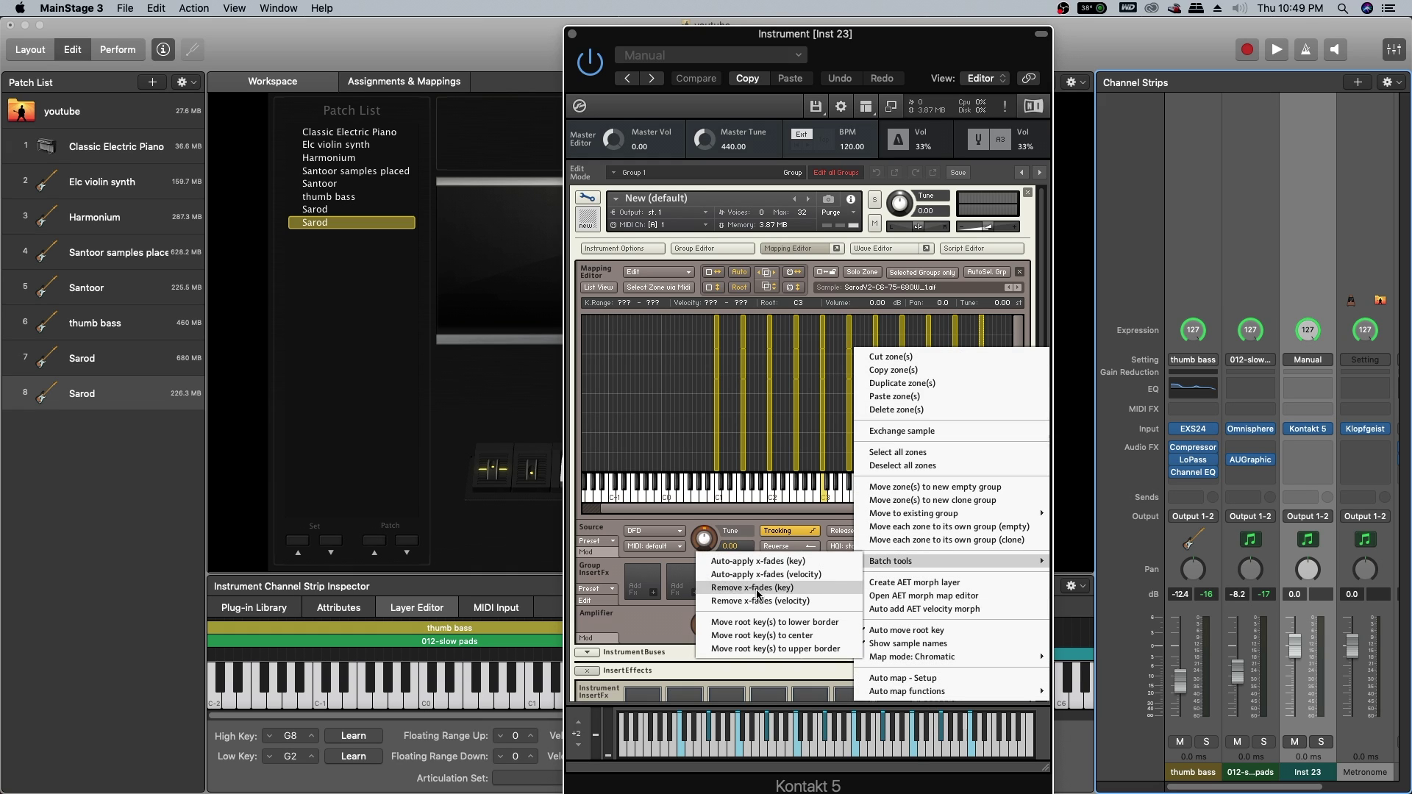
click(800, 638)
click(682, 337)
drag(688, 328, 717, 483)
drag(735, 328, 763, 470)
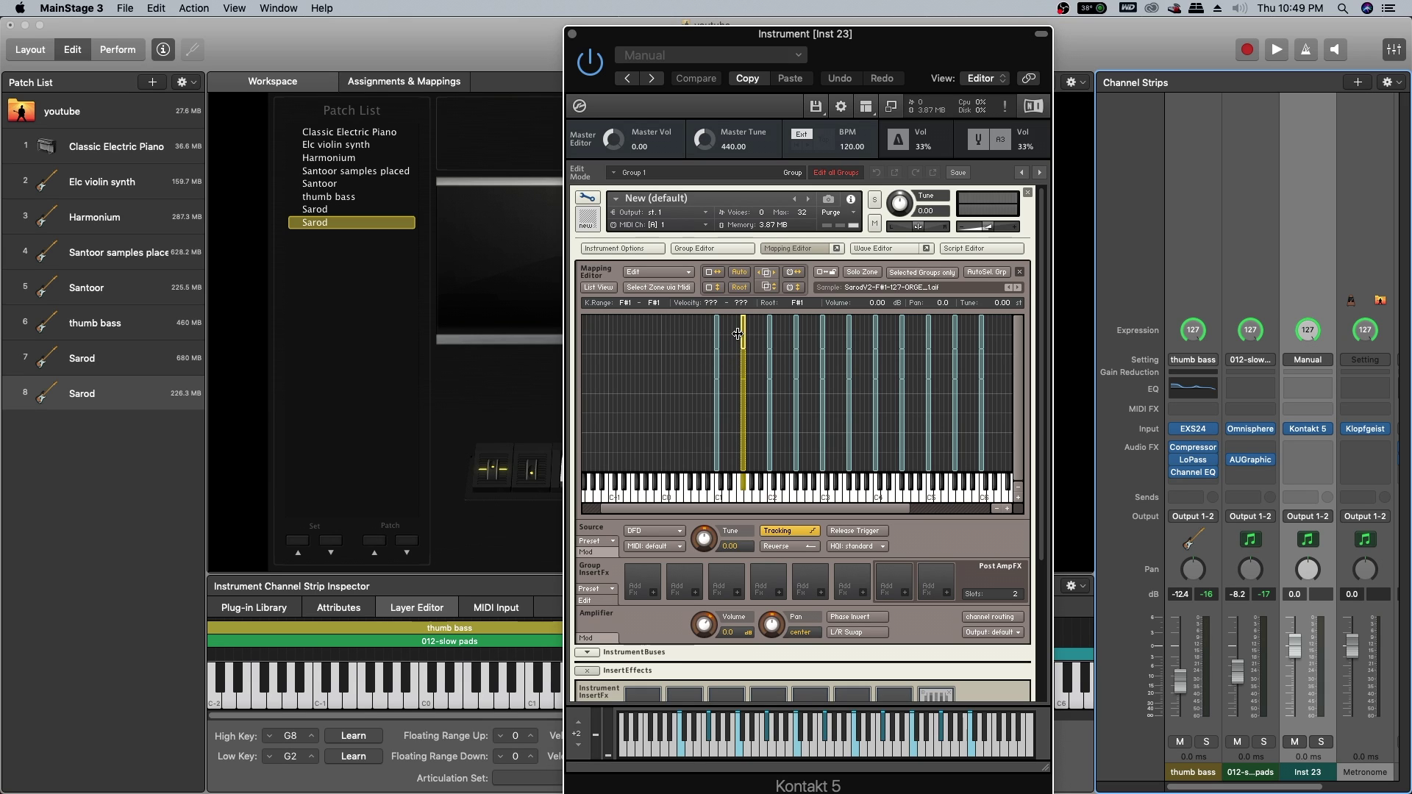
- Auto-spread the zones' key ranges so they fill the keyboard without gaps
drag(727, 328, 972, 468)
scroll(786, 511, right, 2)
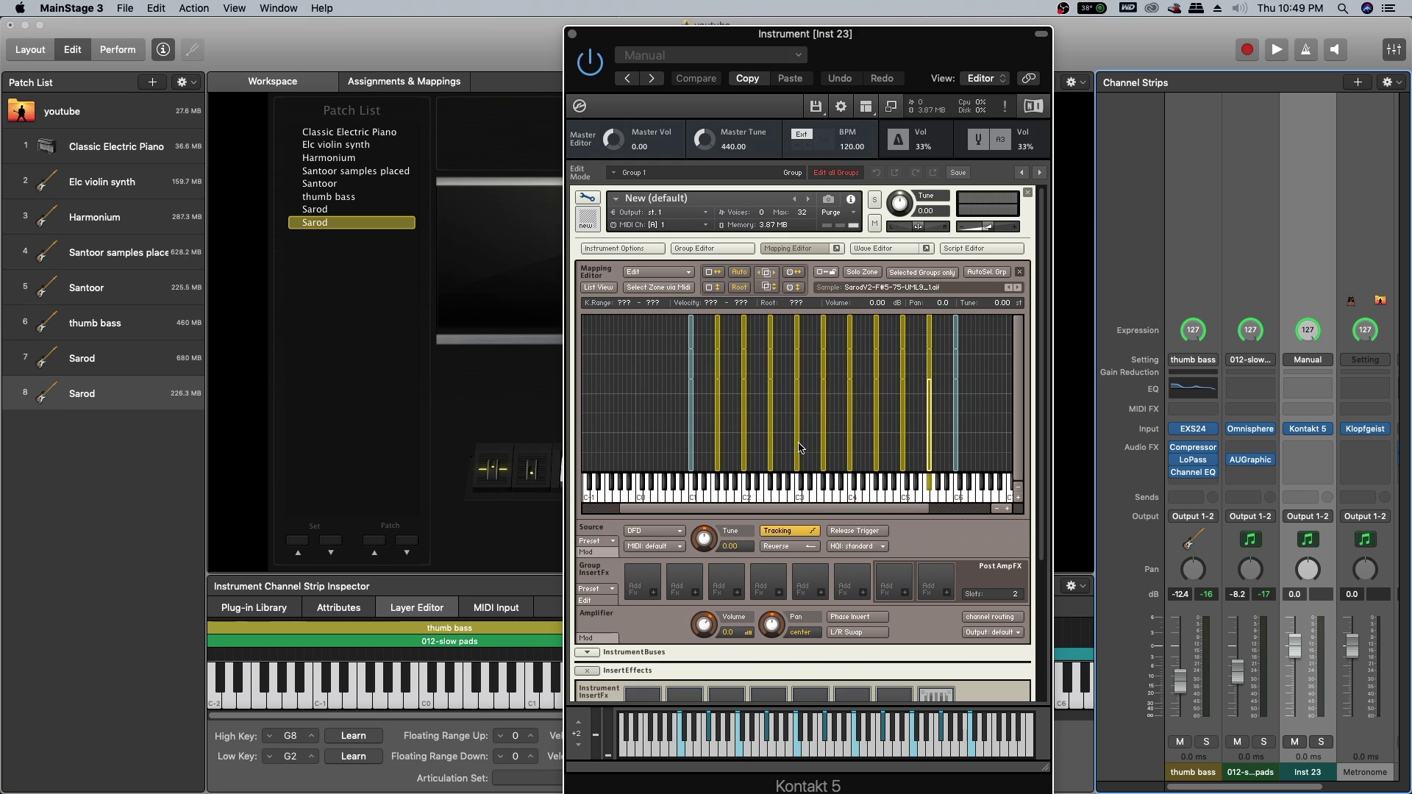
right_click(797, 416)
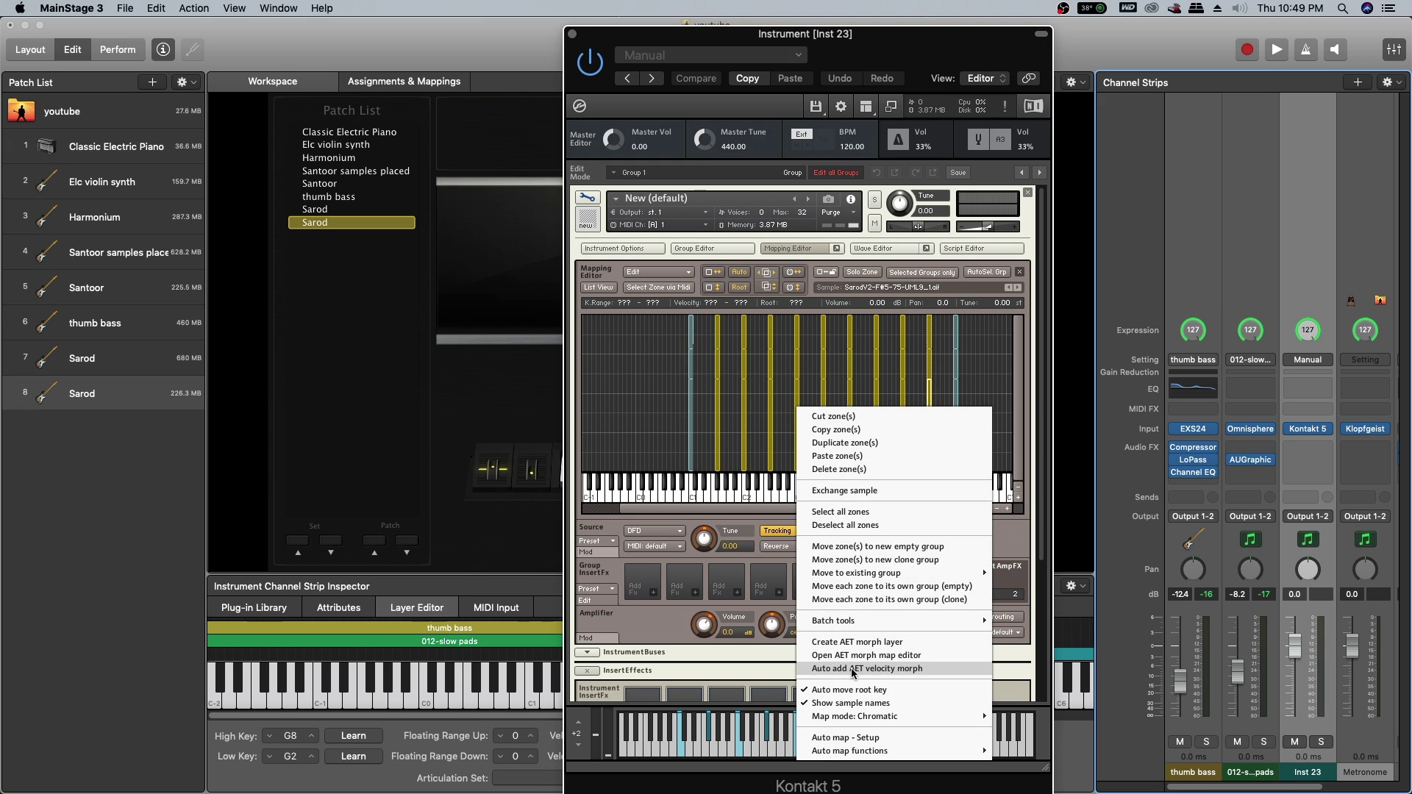
mouse_move(845, 759)
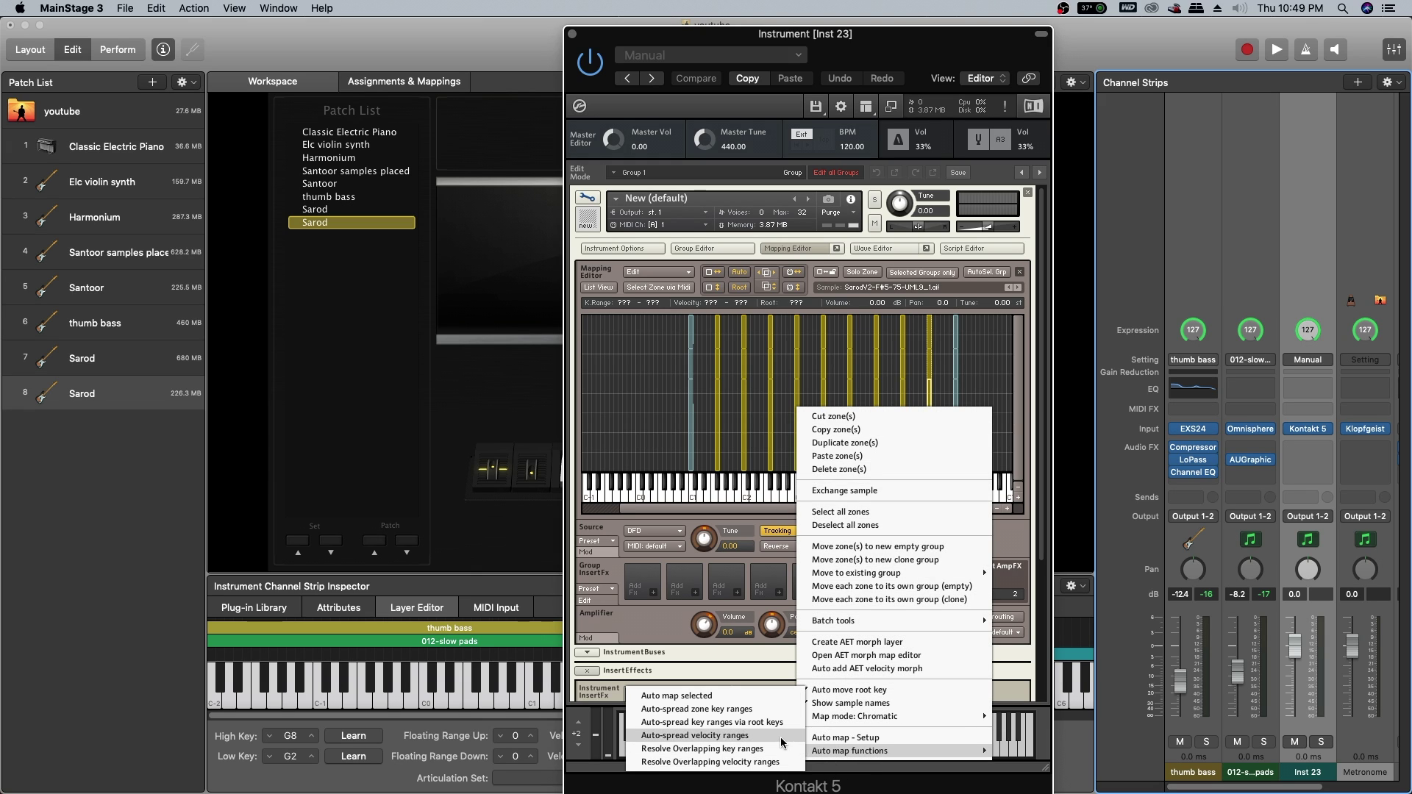
click(697, 709)
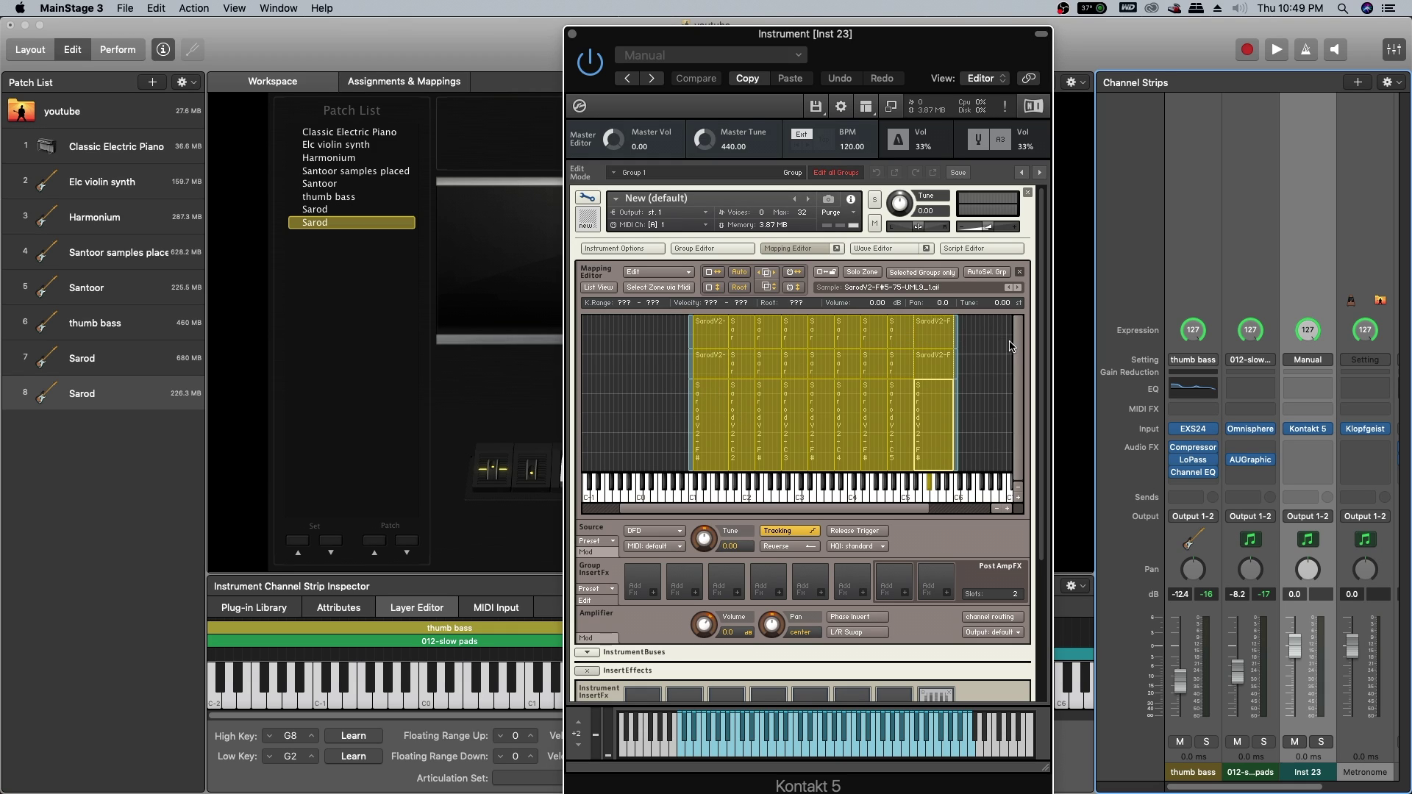
click(991, 354)
- Drag all the Sarod zones an octave higher so they span C1 to C7
drag(687, 510, 703, 509)
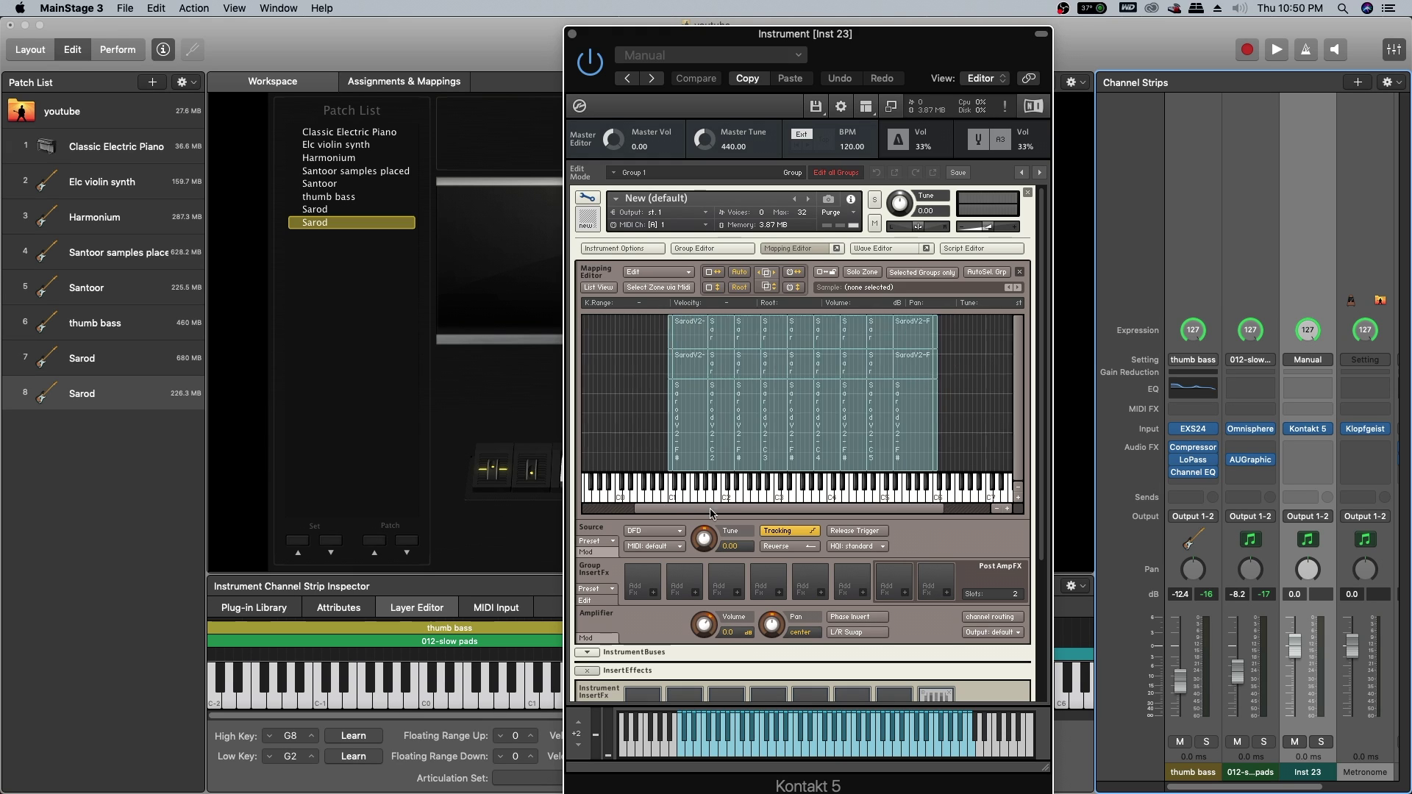
drag(642, 316, 956, 500)
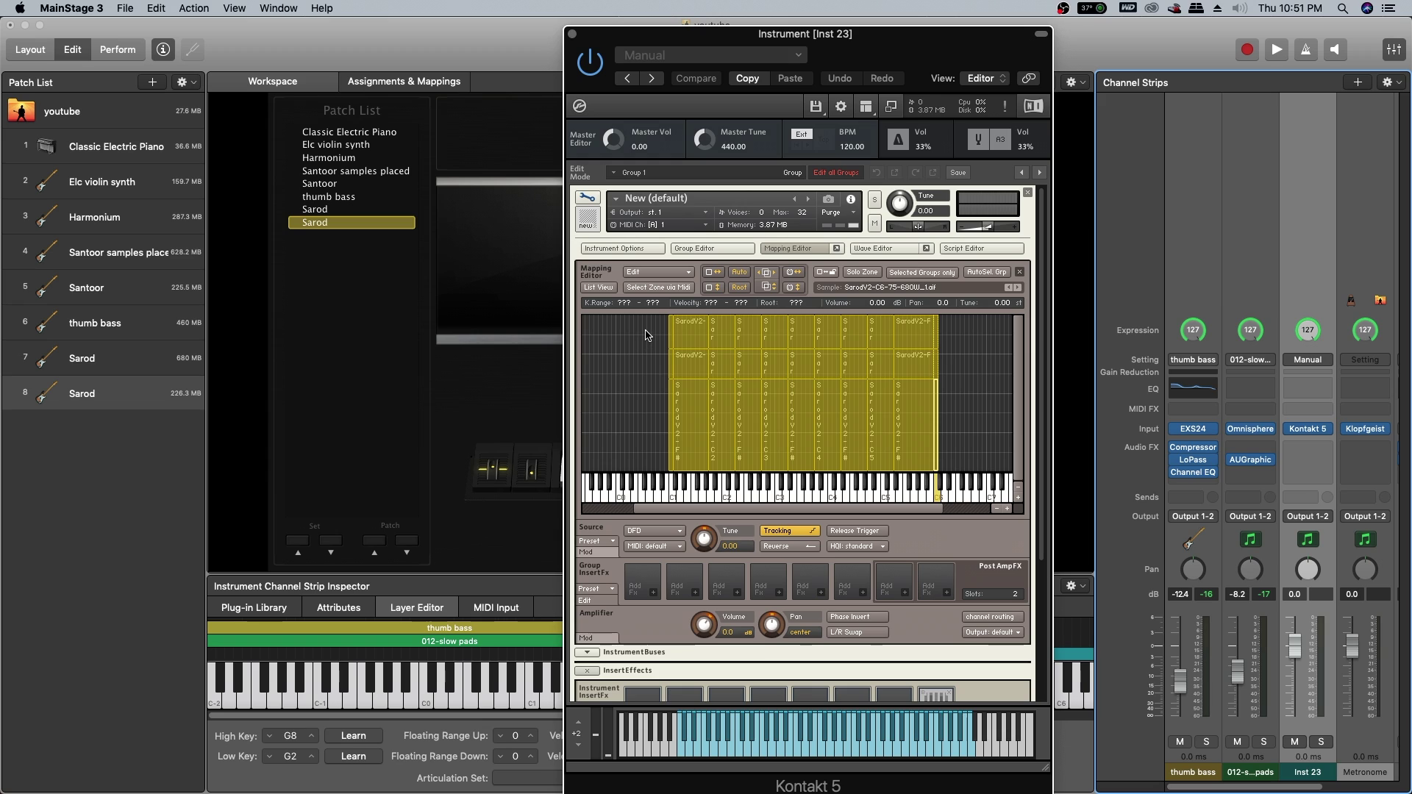
drag(646, 335, 945, 455)
drag(691, 435, 748, 434)
click(662, 395)
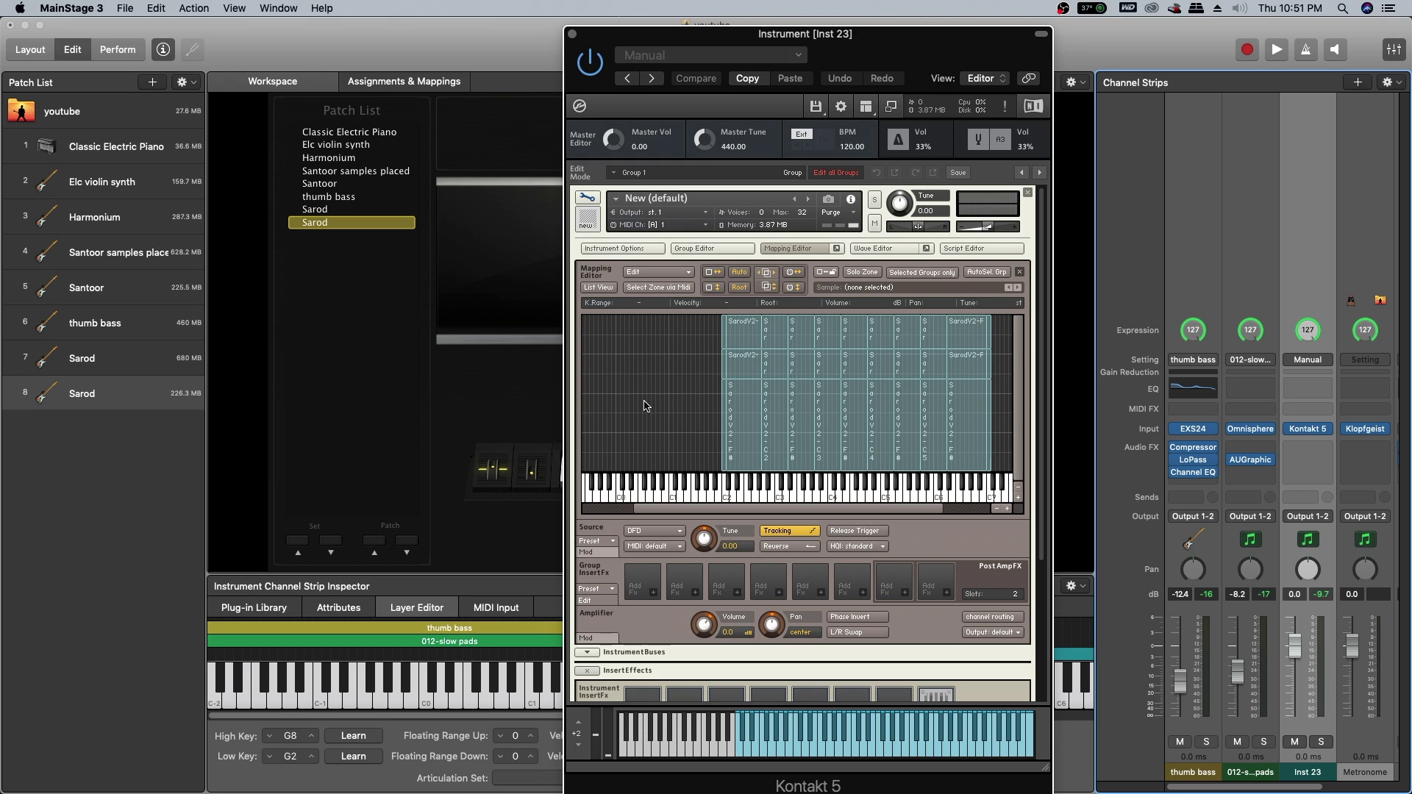
- Close the Mapping Editor, collapse the volume envelope, and delete the 32 Max voices value
click(792, 250)
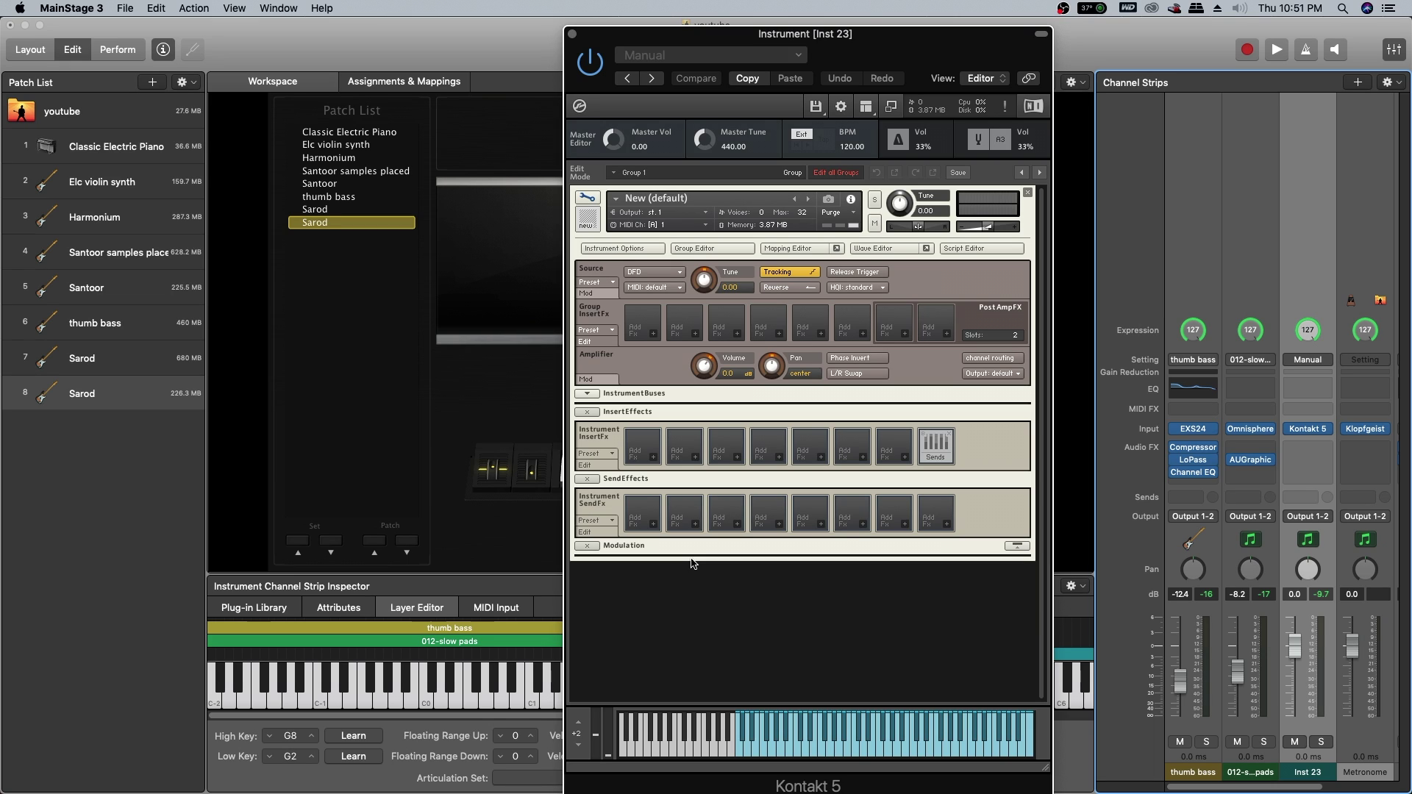
click(692, 548)
double_click(802, 213)
key(BackSpace)
- Load the factory Performance script Unisono - Portamento into the first script slot
click(956, 249)
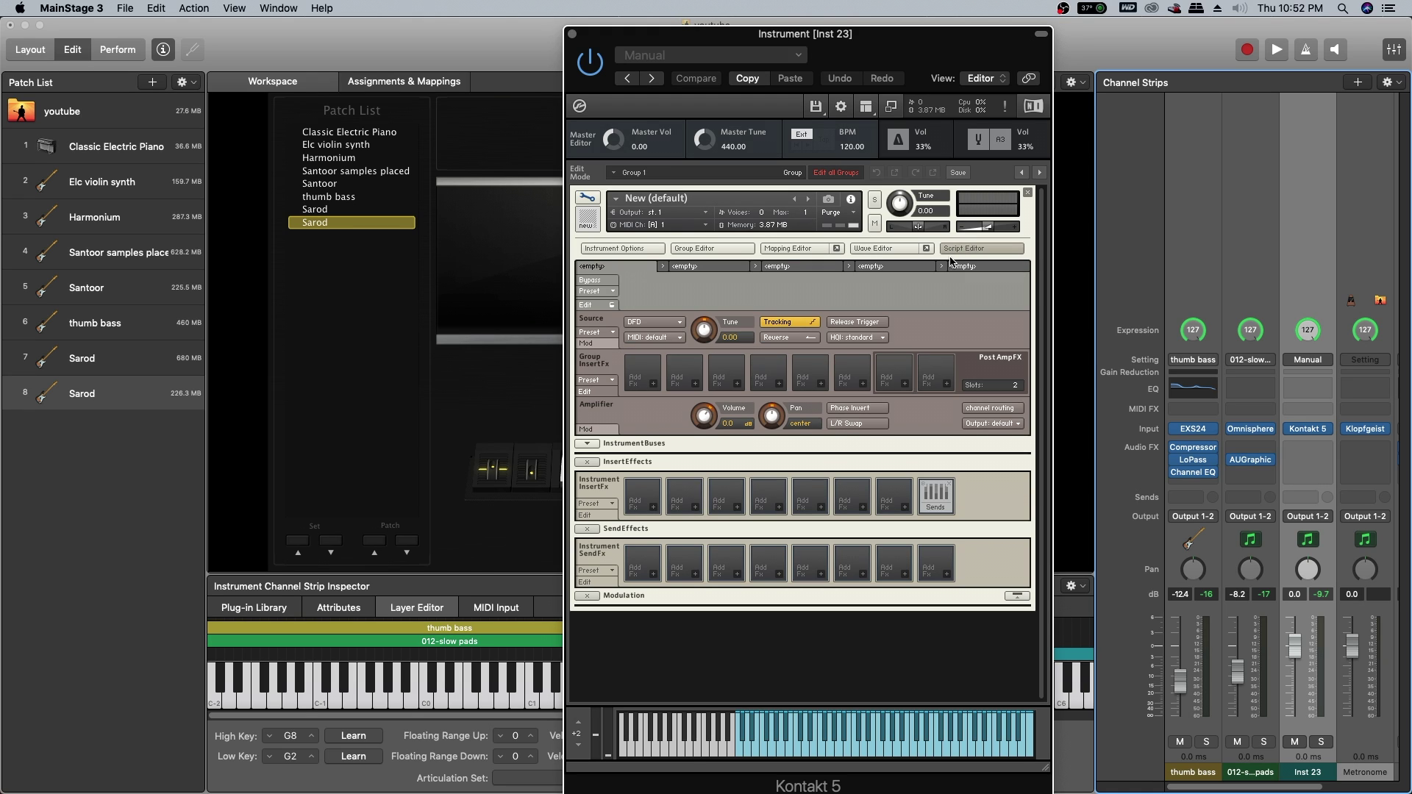
click(603, 291)
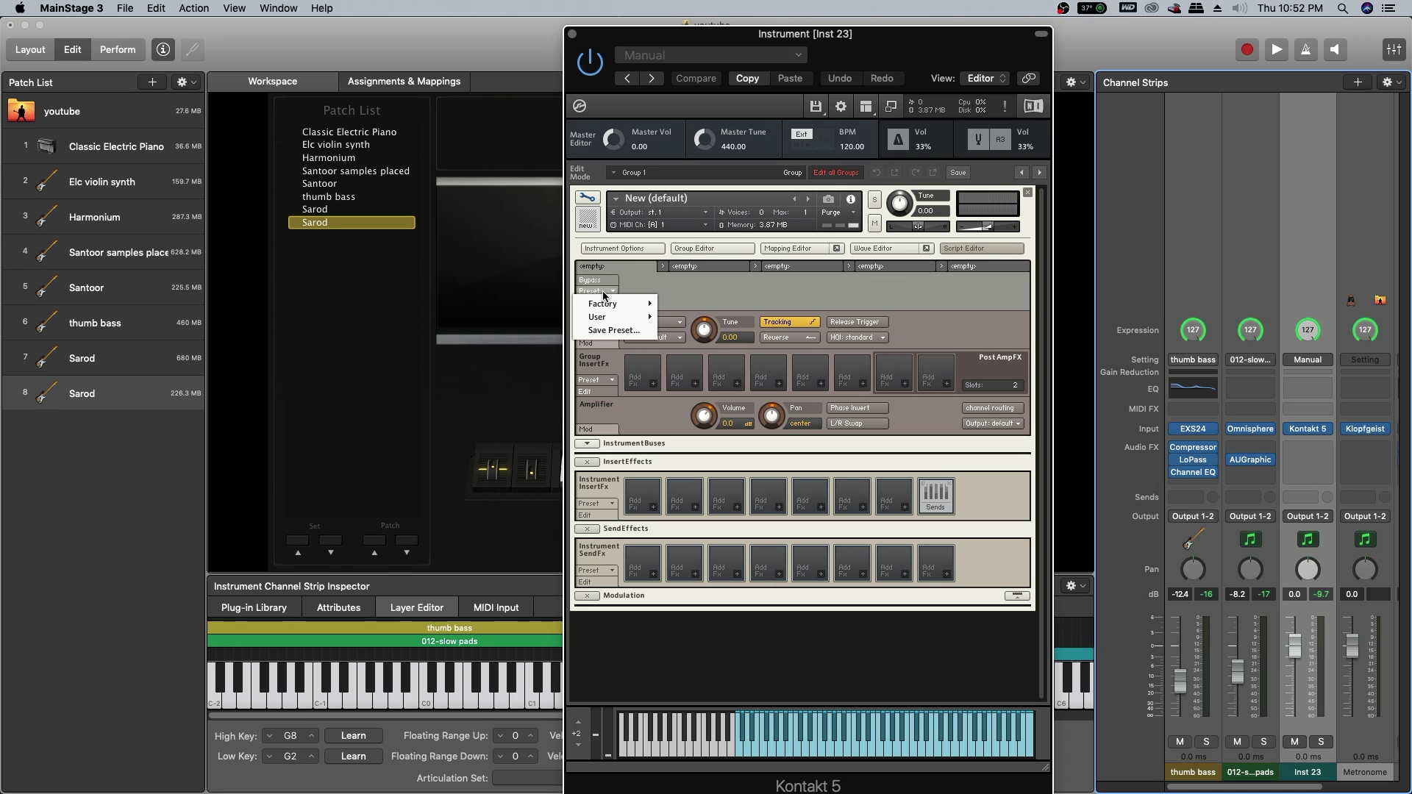
mouse_move(604, 304)
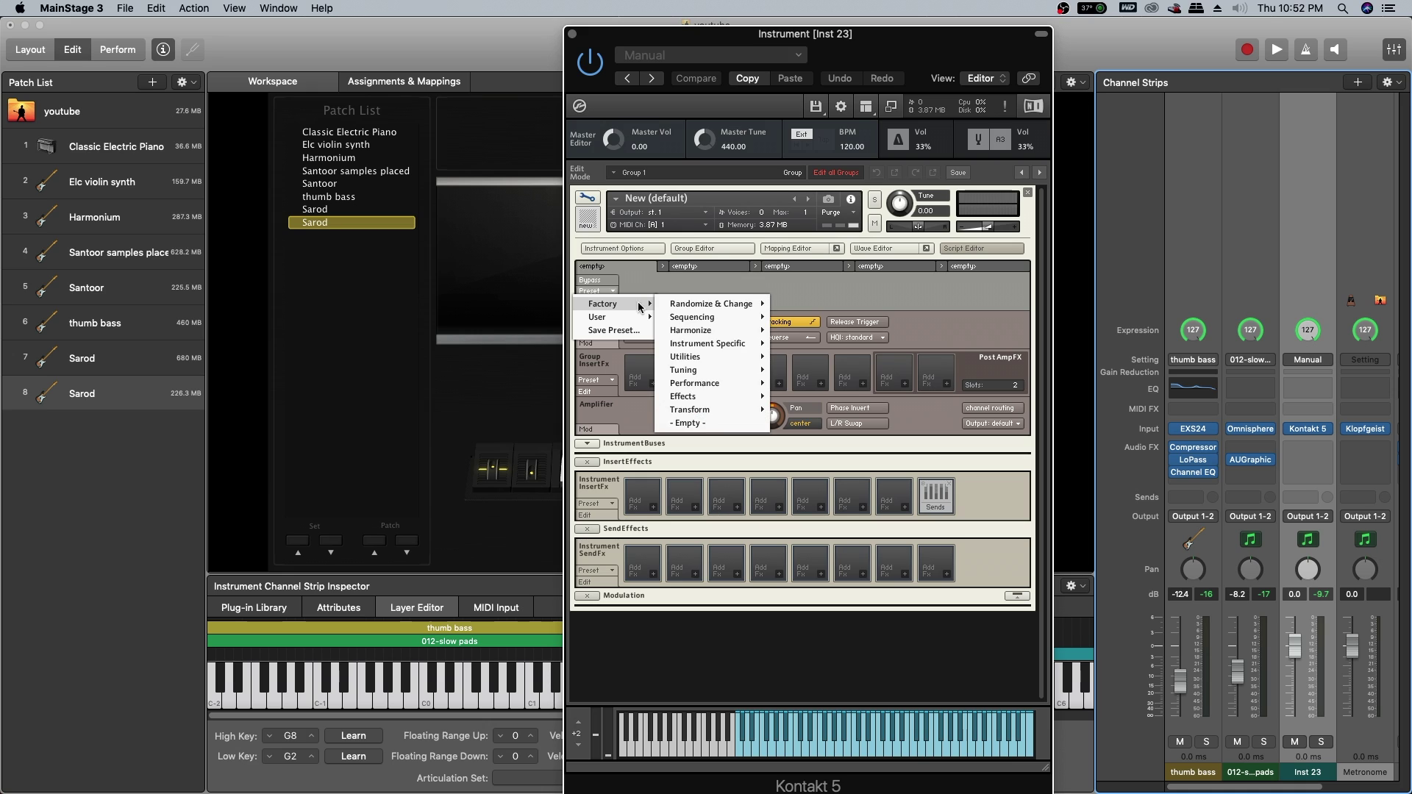
mouse_move(718, 383)
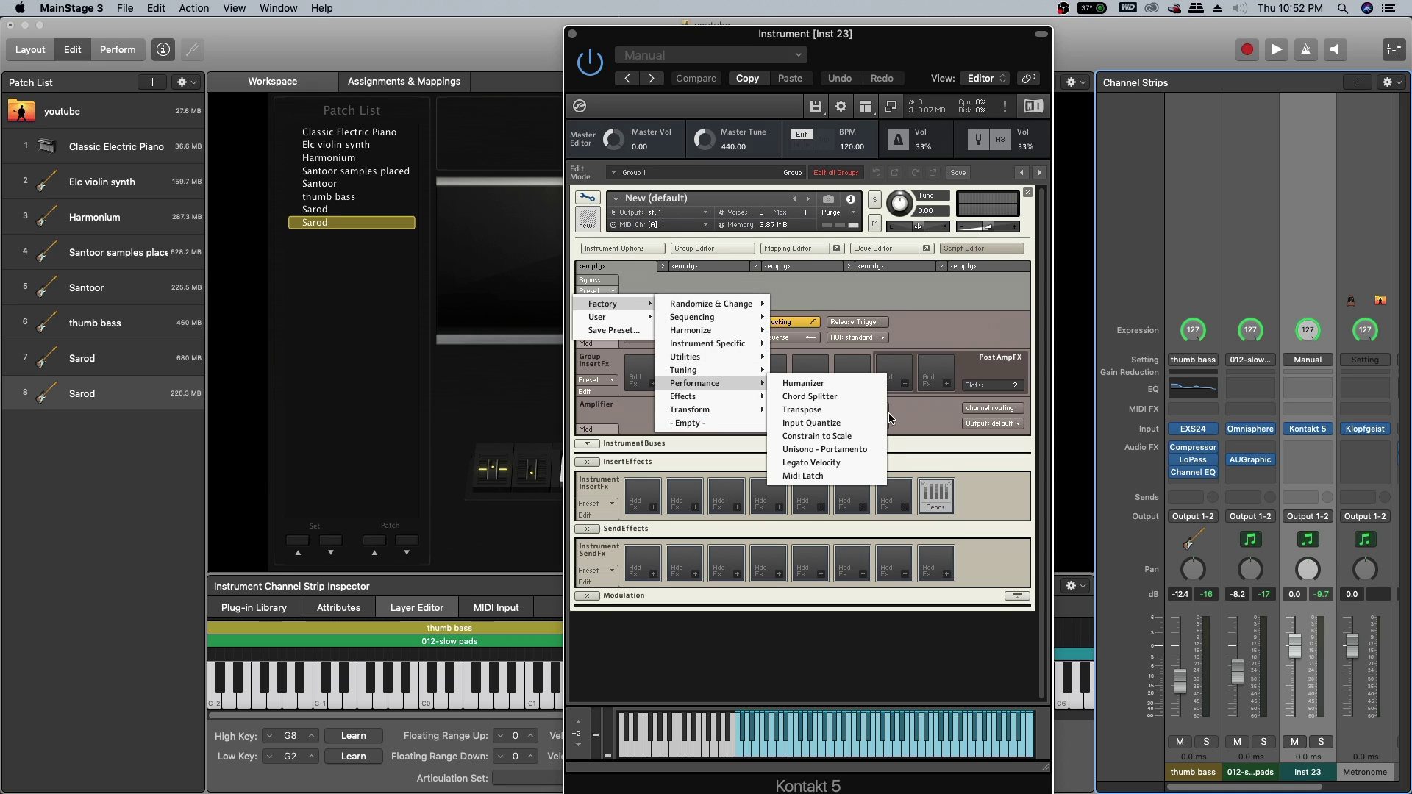
click(850, 449)
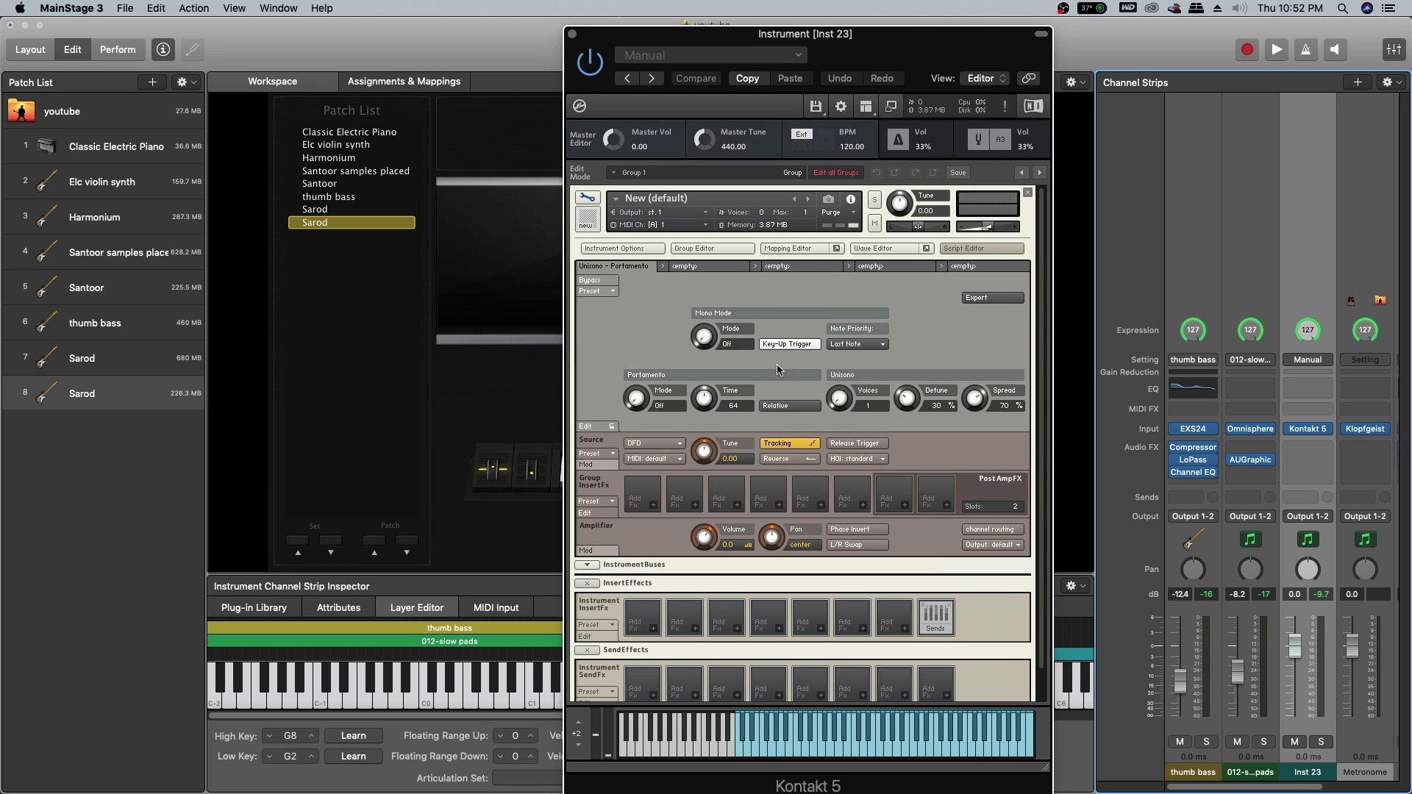
- Set the script to Legato mono mode, Auto portamento, time 65, with relative time on
drag(704, 337, 691, 245)
drag(628, 298, 627, 233)
drag(717, 409, 699, 375)
click(775, 406)
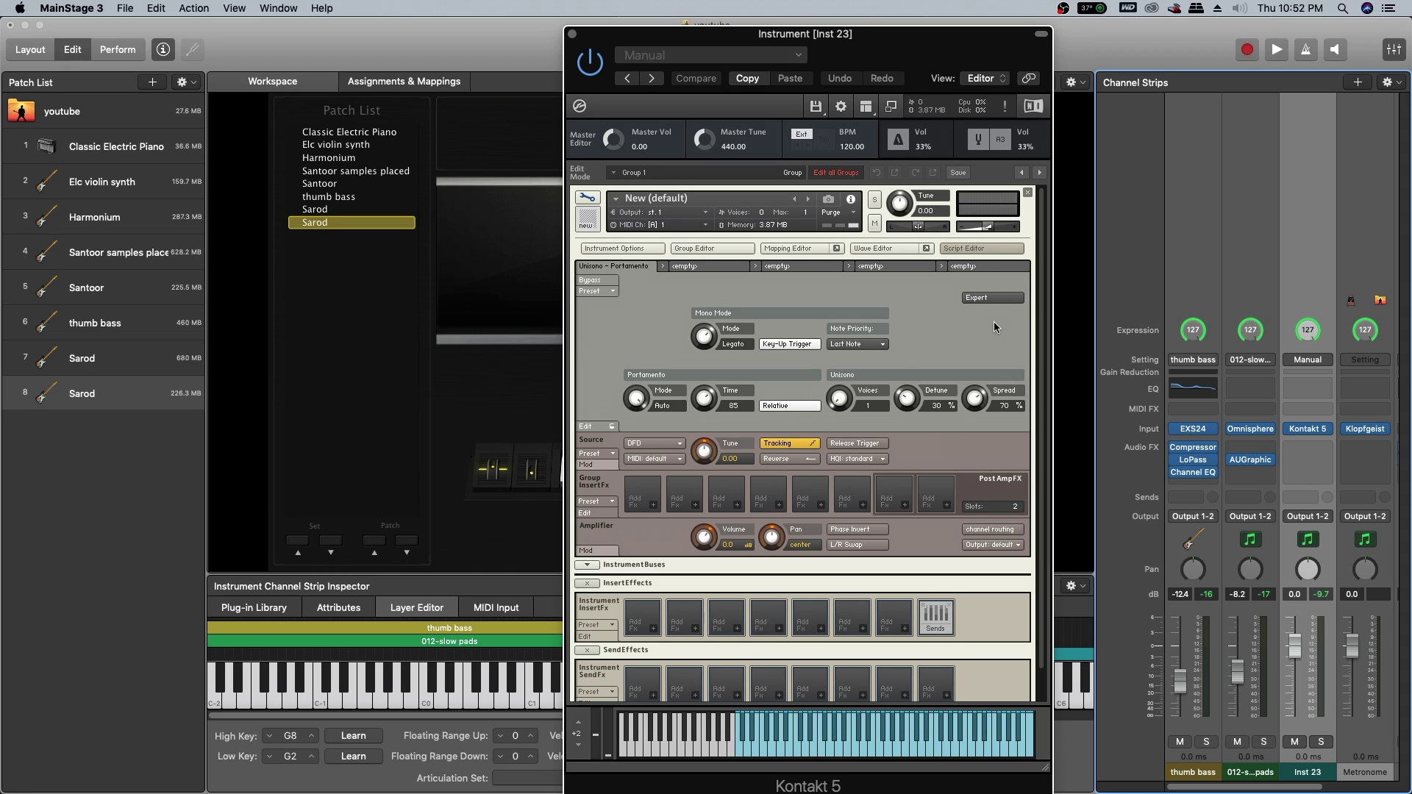
- Hide the instrument's script slots and return to the multi rack overview
click(966, 250)
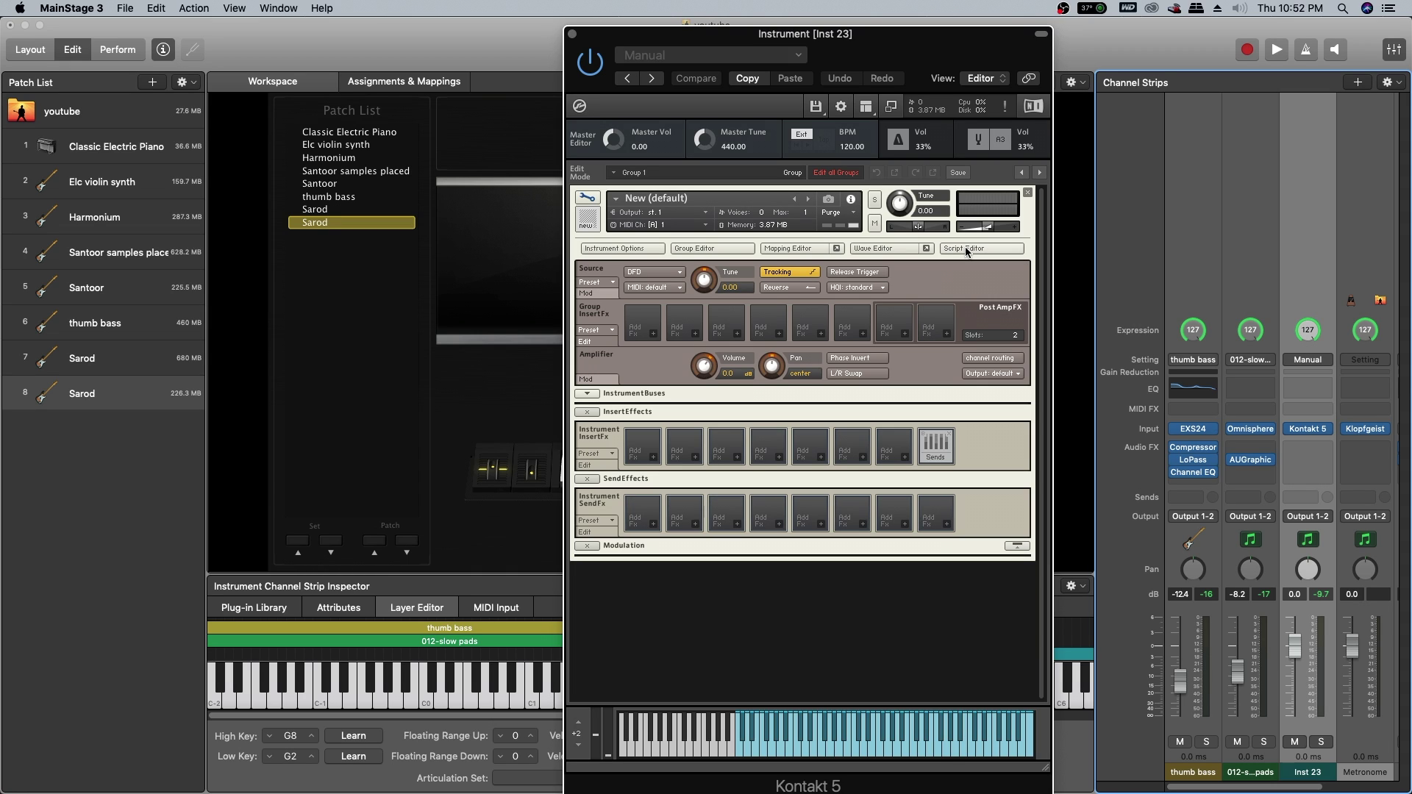
click(588, 200)
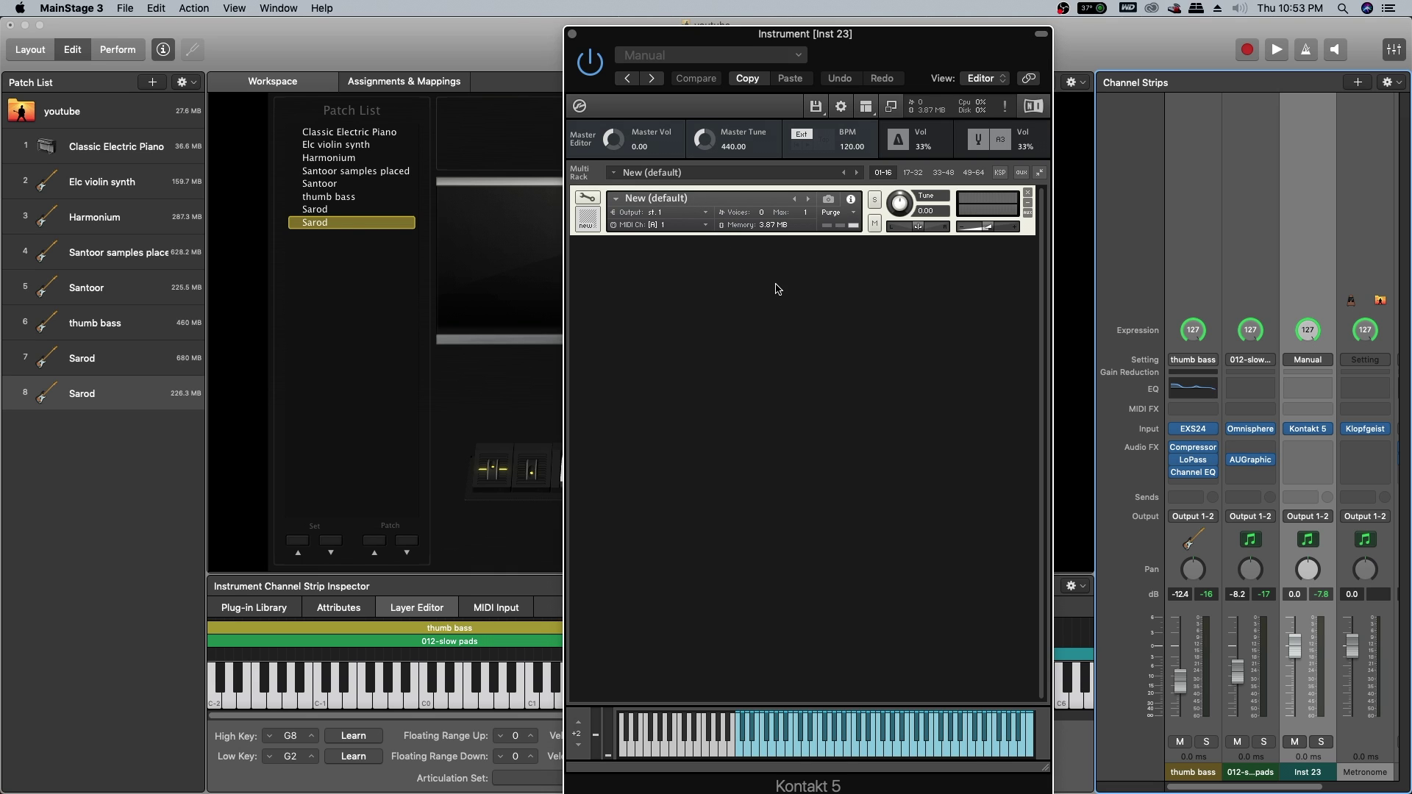
click(586, 198)
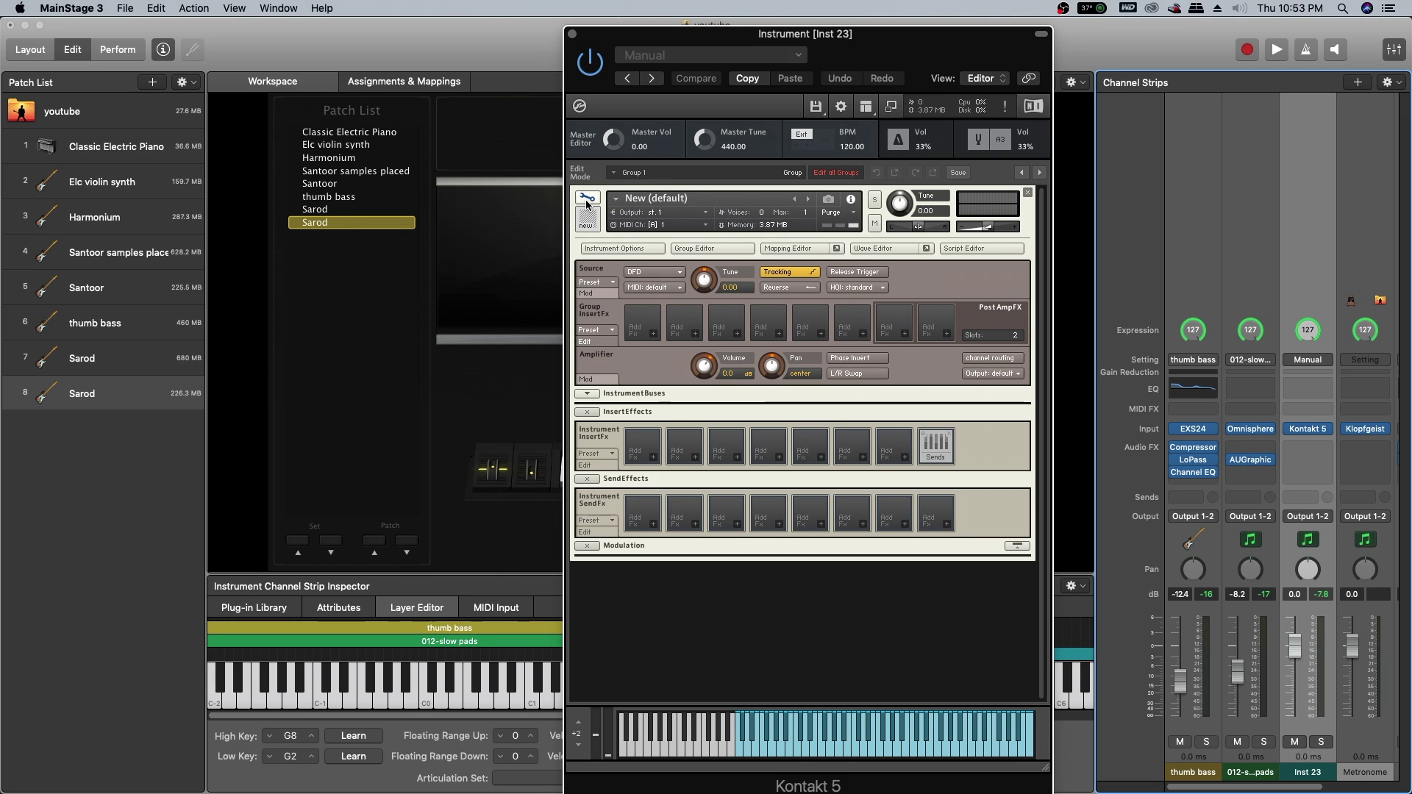
click(586, 196)
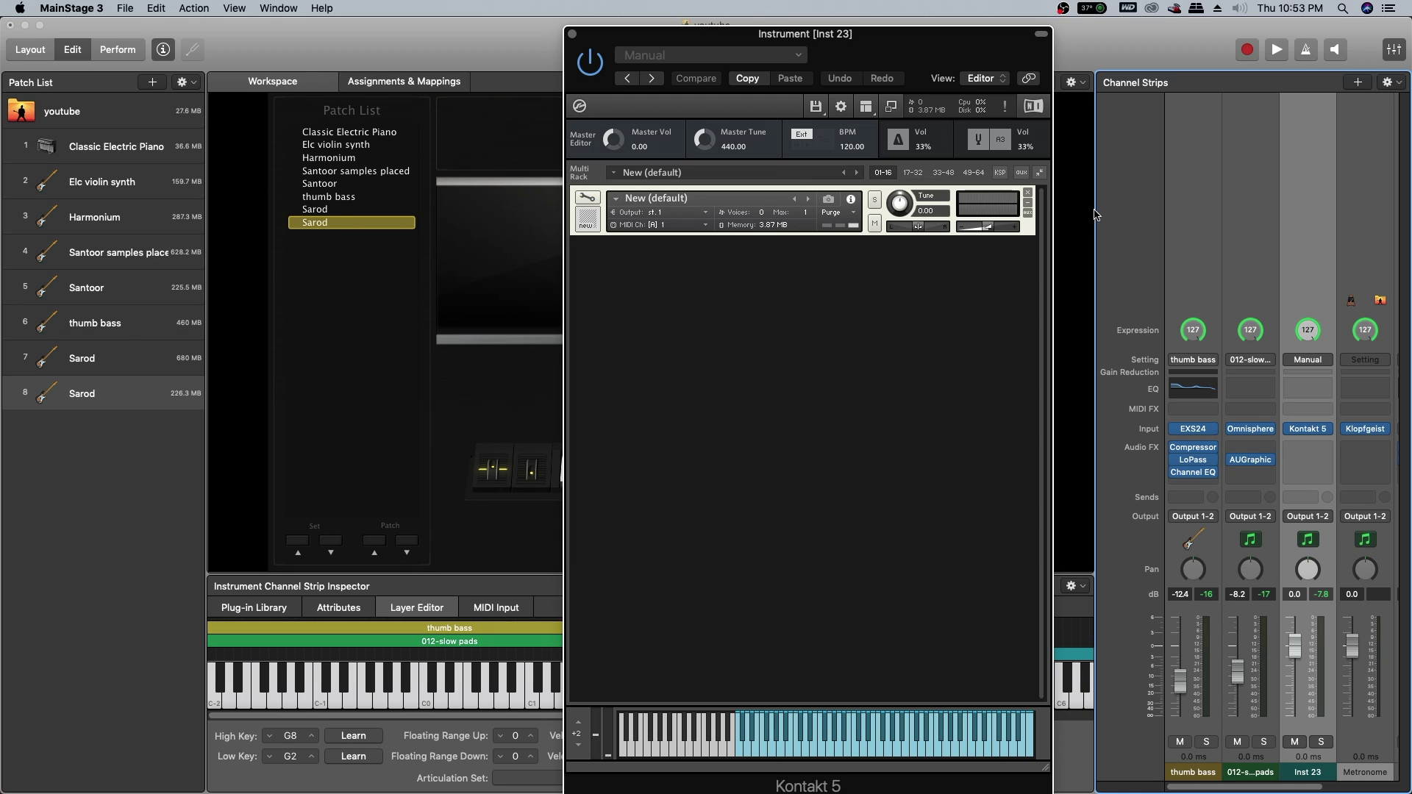
- Paste the CC 64–ignoring script into the first multi script slot and apply it
click(1001, 173)
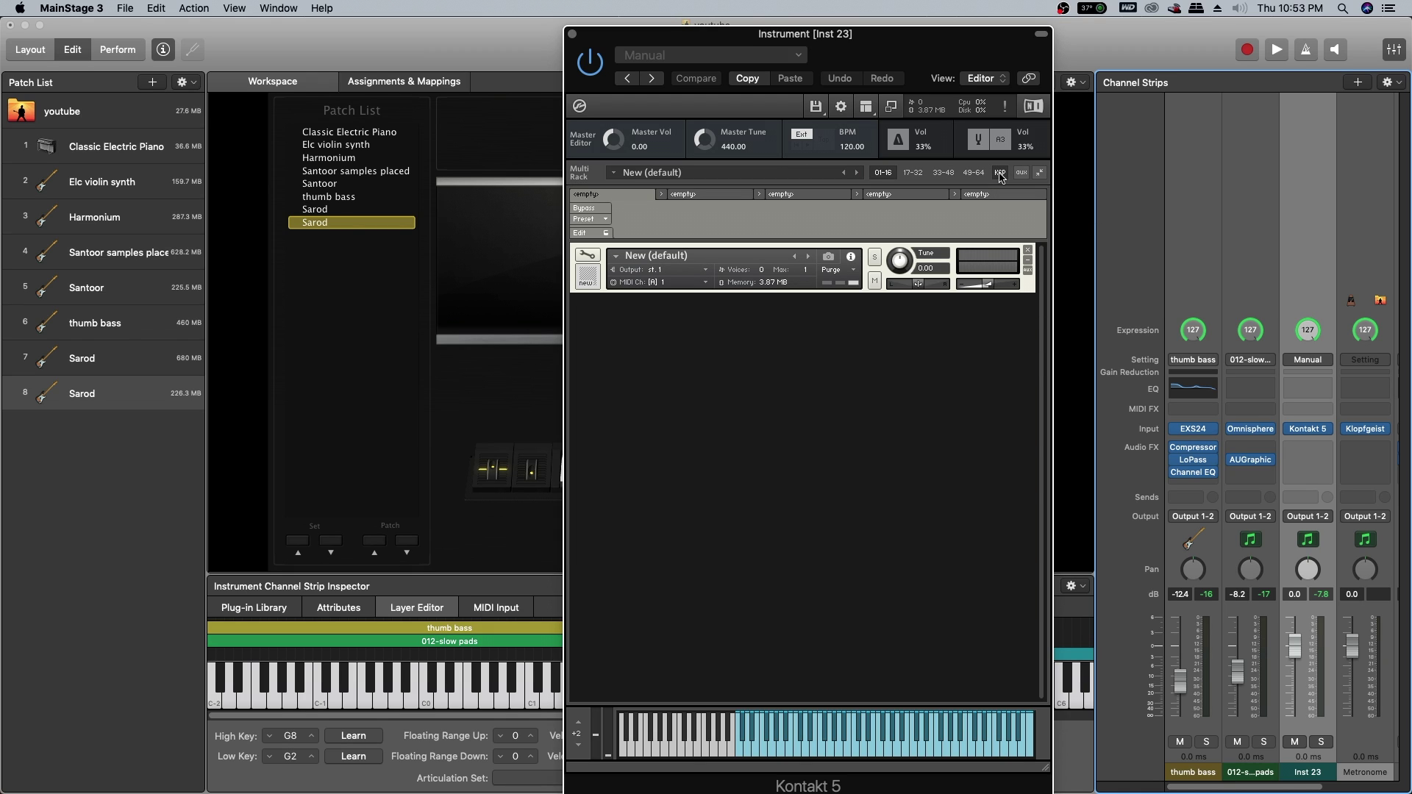
click(587, 233)
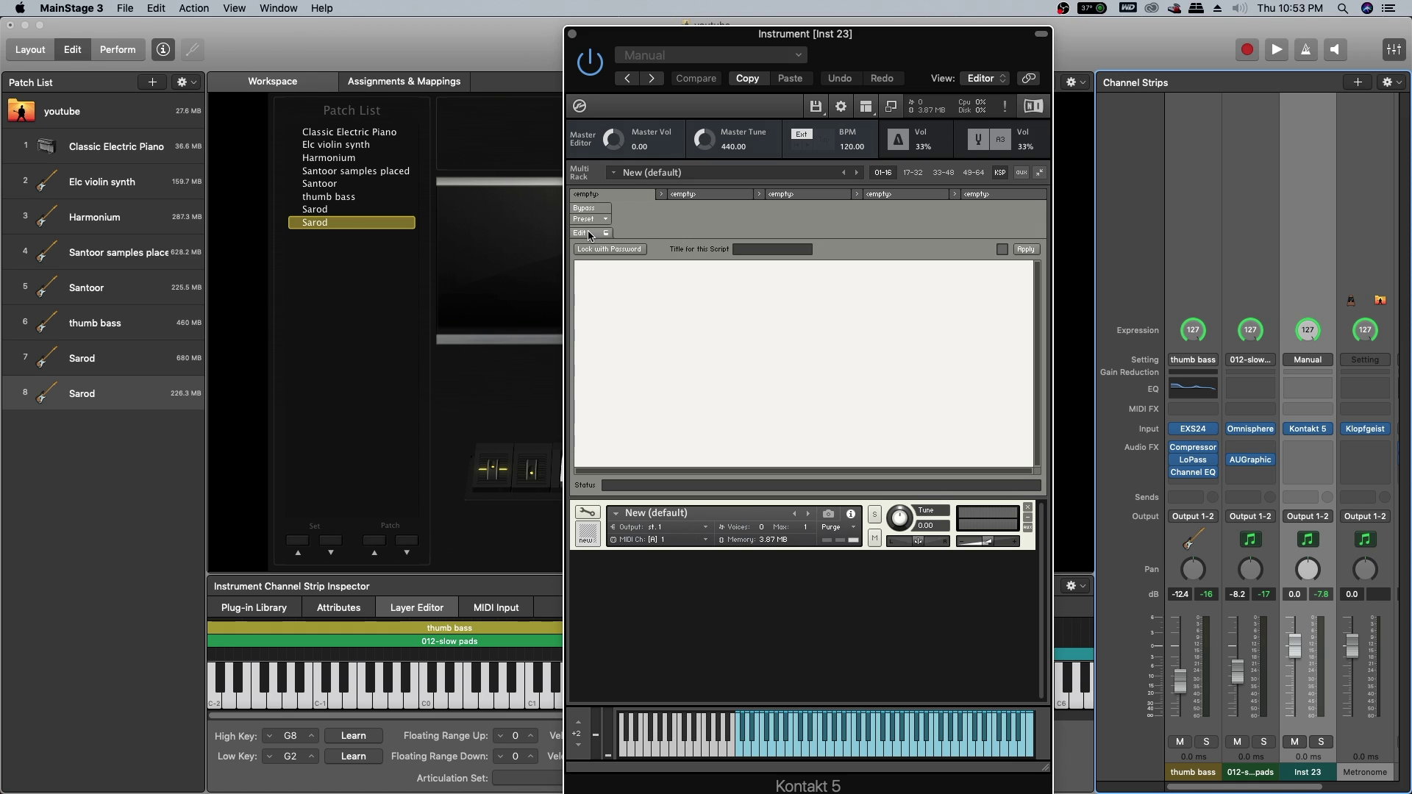
right_click(599, 276)
click(625, 312)
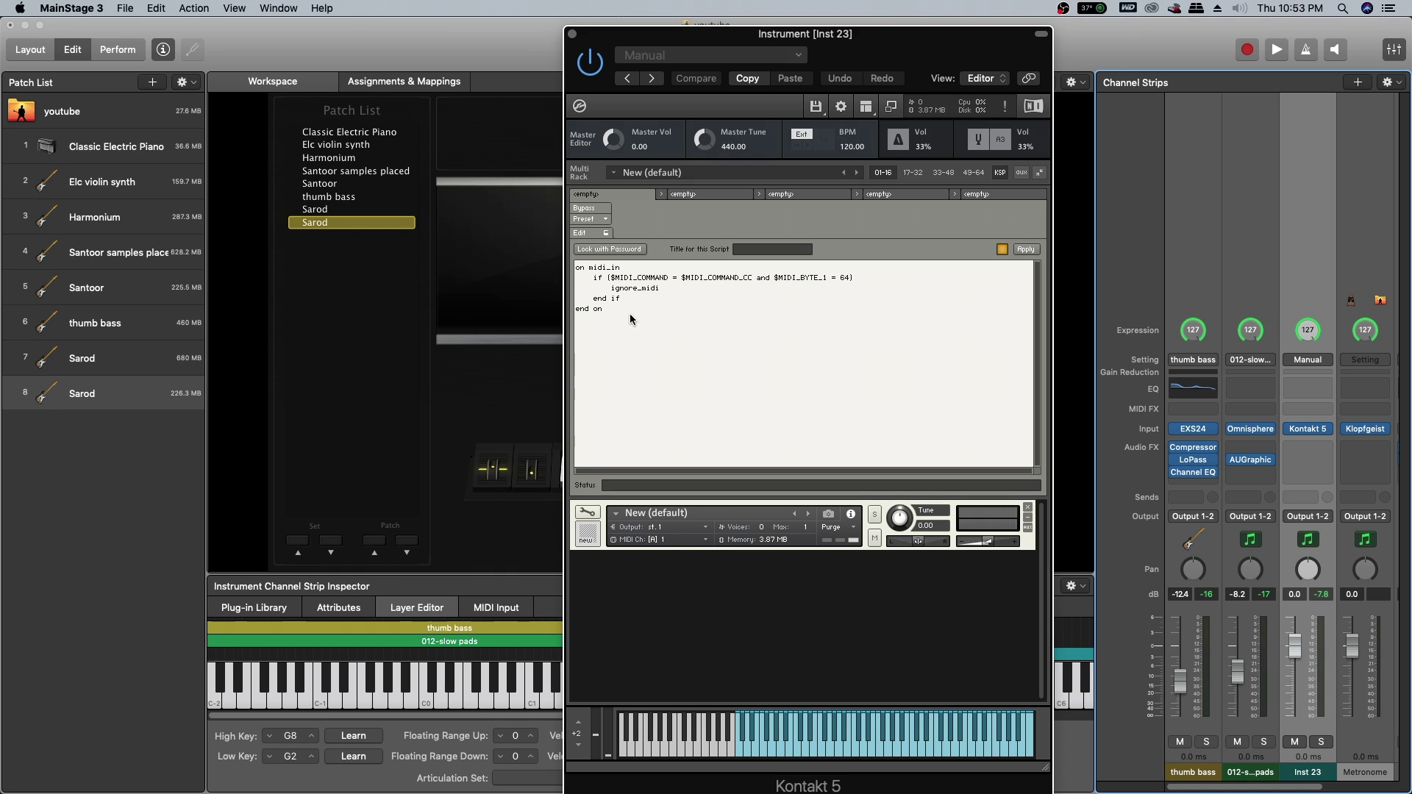
click(1026, 250)
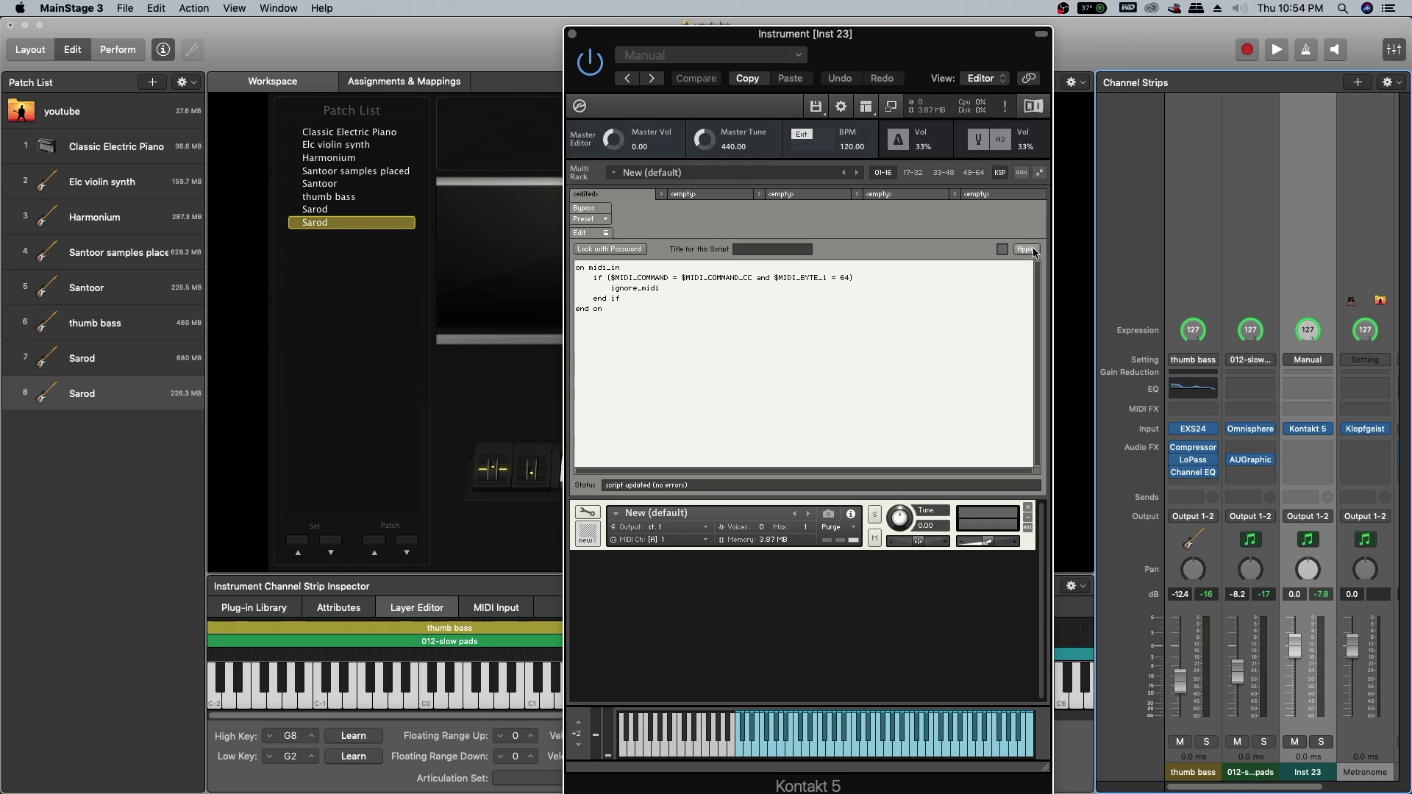
click(1000, 172)
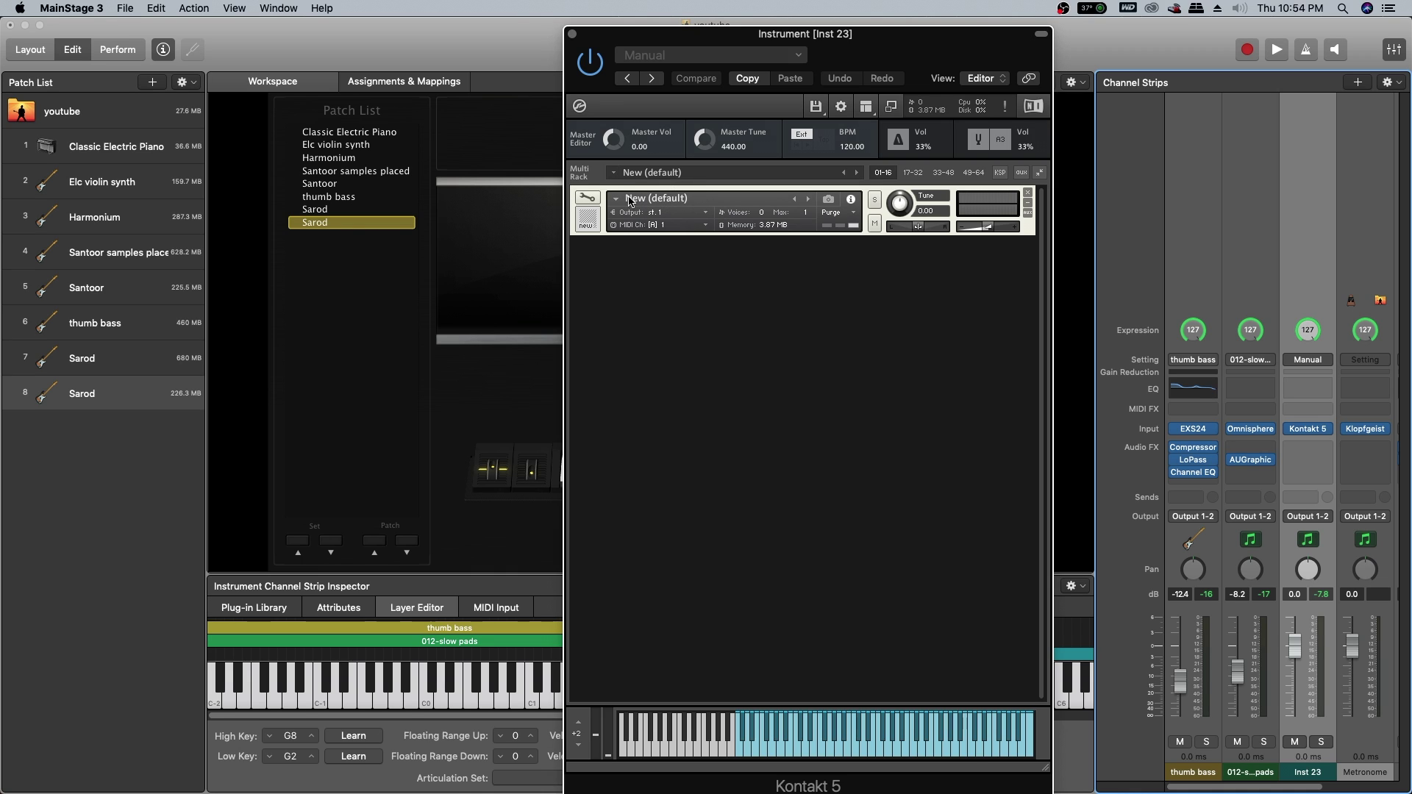
- Insert a Legacy LP4 low-pass filter as Kontakt's first insert effect with its cutoff near 14 kHz
click(587, 198)
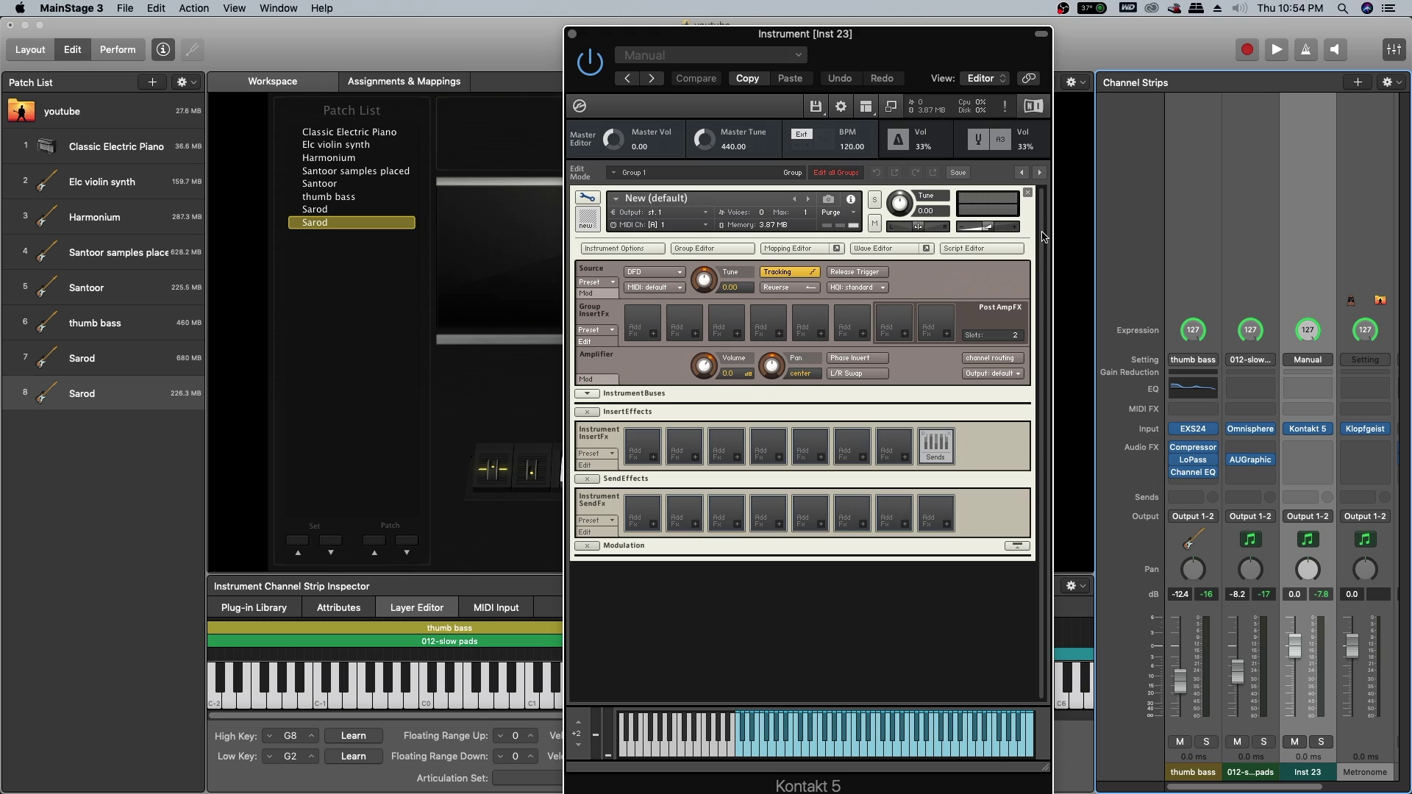
click(658, 460)
mouse_move(676, 469)
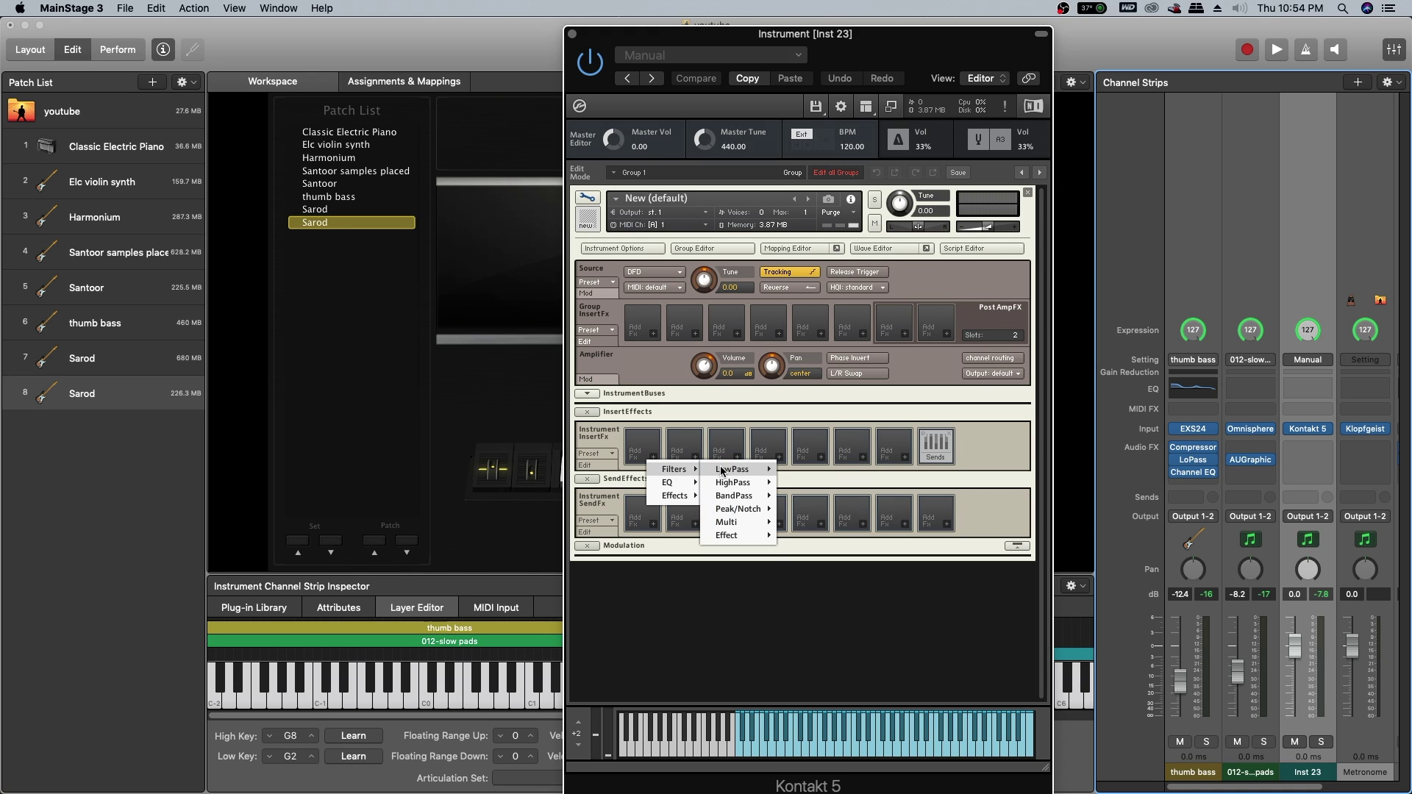
mouse_move(739, 469)
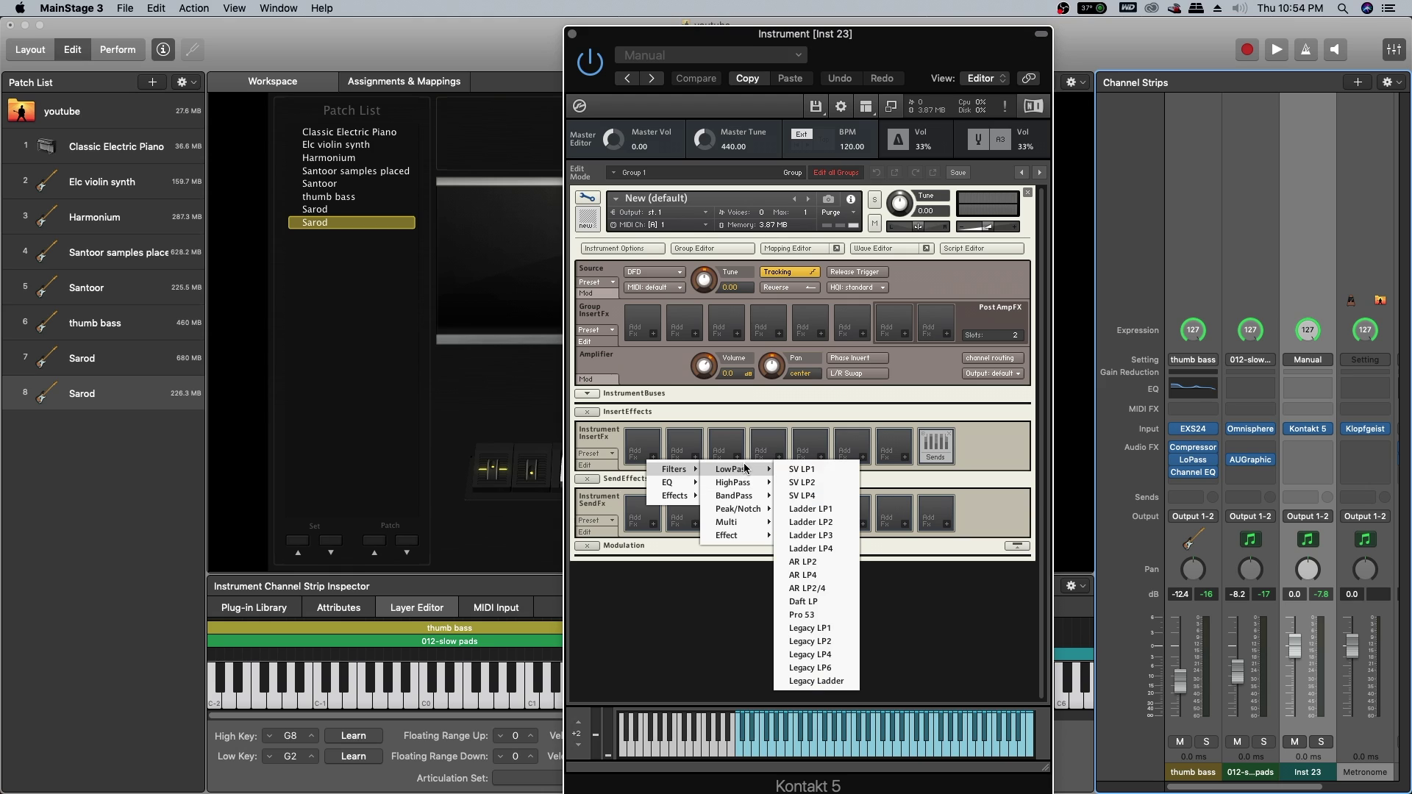
click(813, 656)
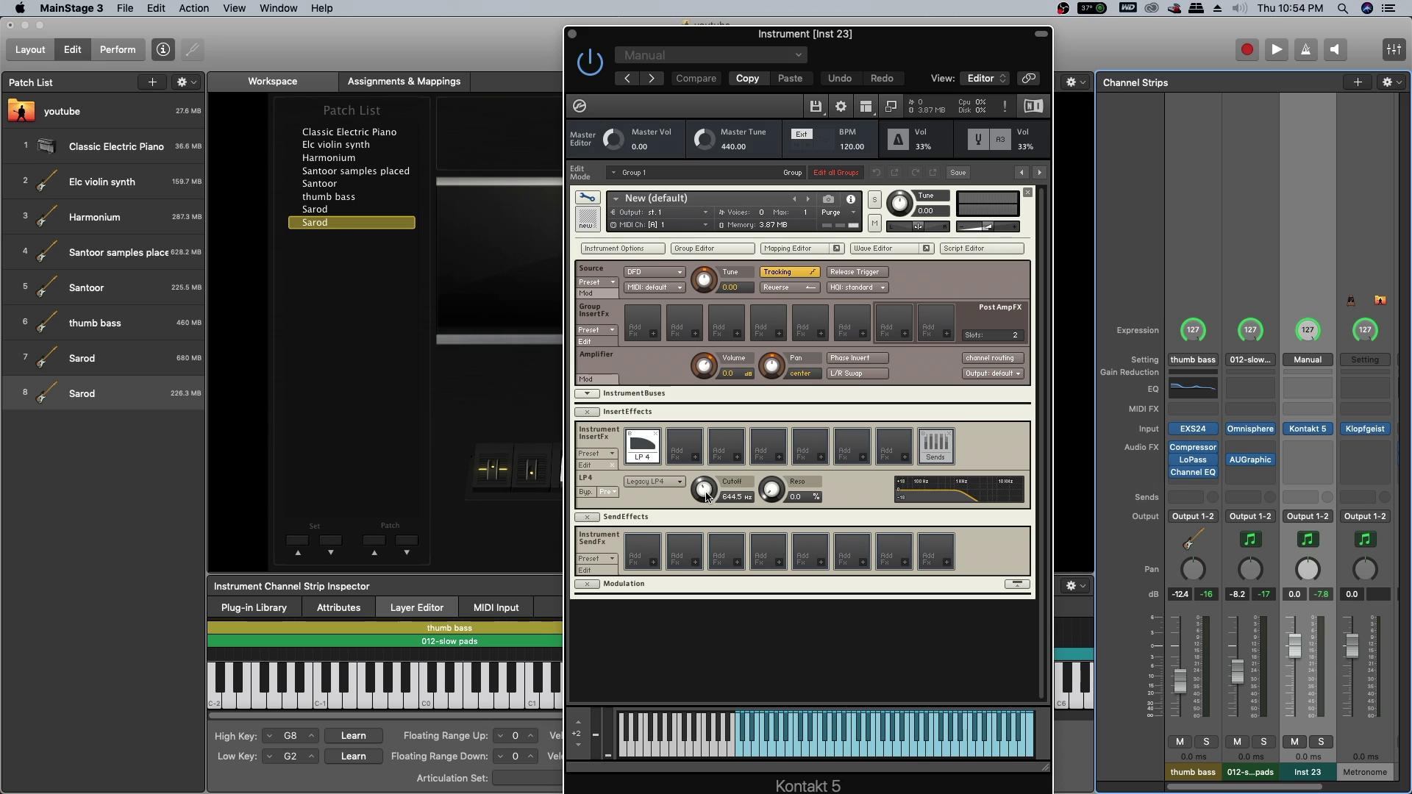
drag(706, 497, 687, 393)
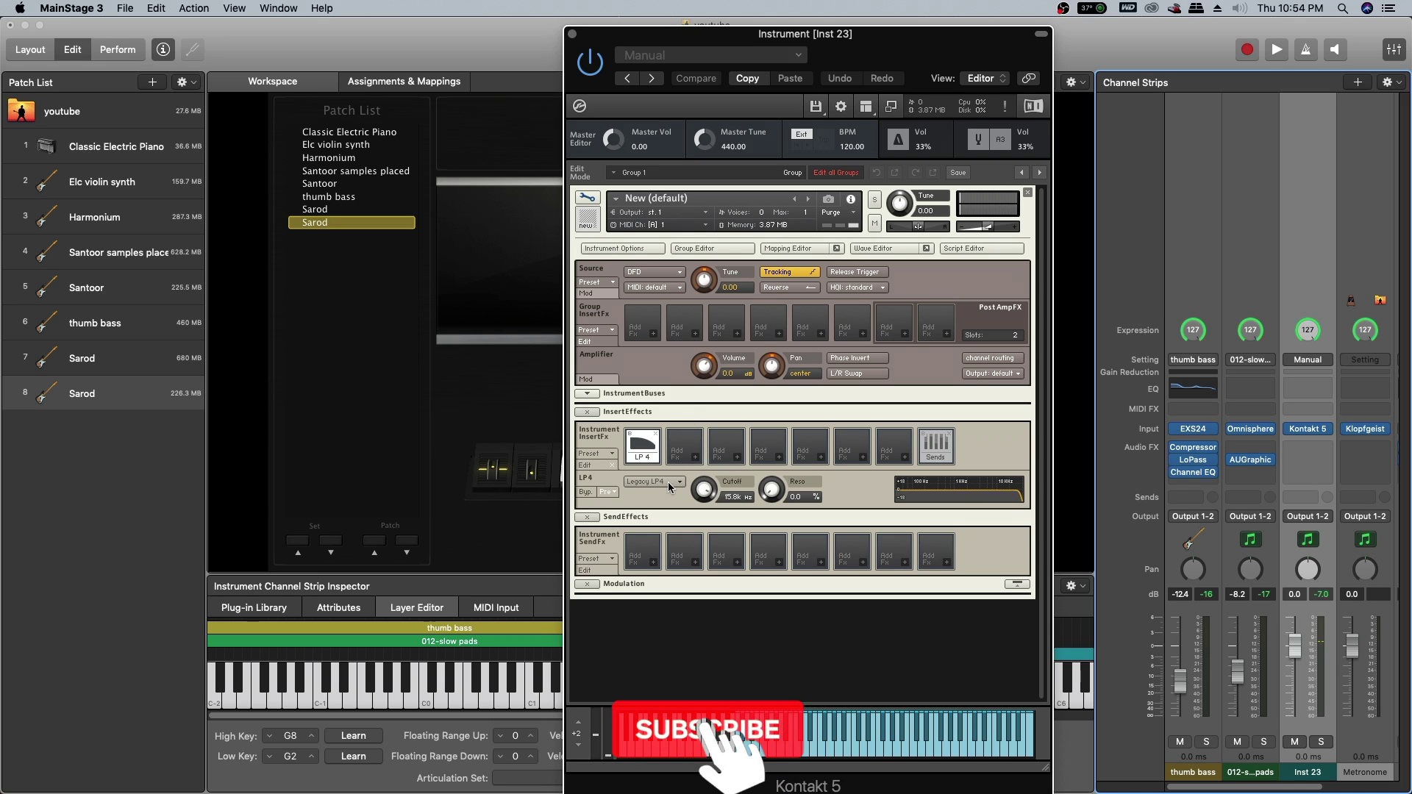
drag(702, 484, 692, 486)
- Add a 2-band EQ in Kontakt's second insert slot
click(695, 457)
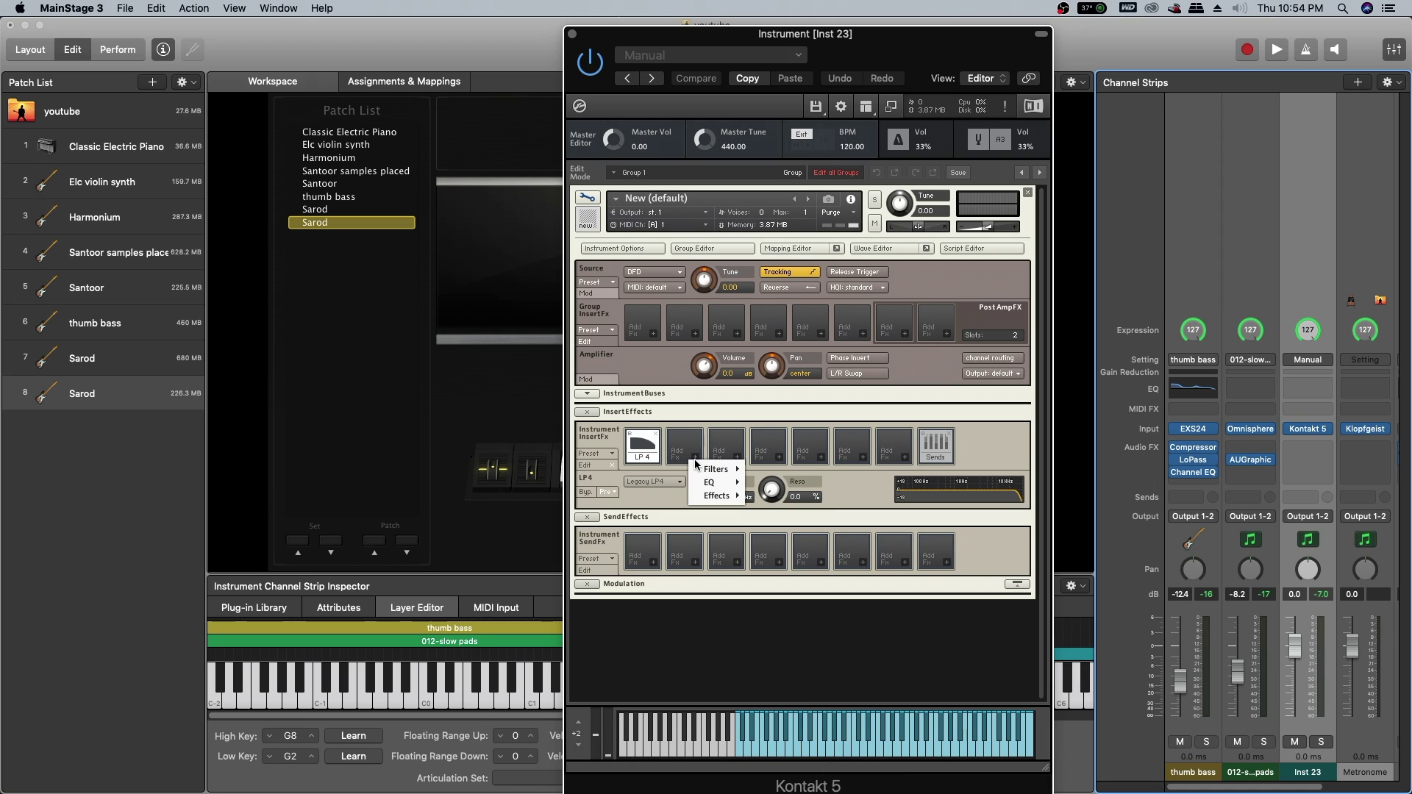
mouse_move(709, 482)
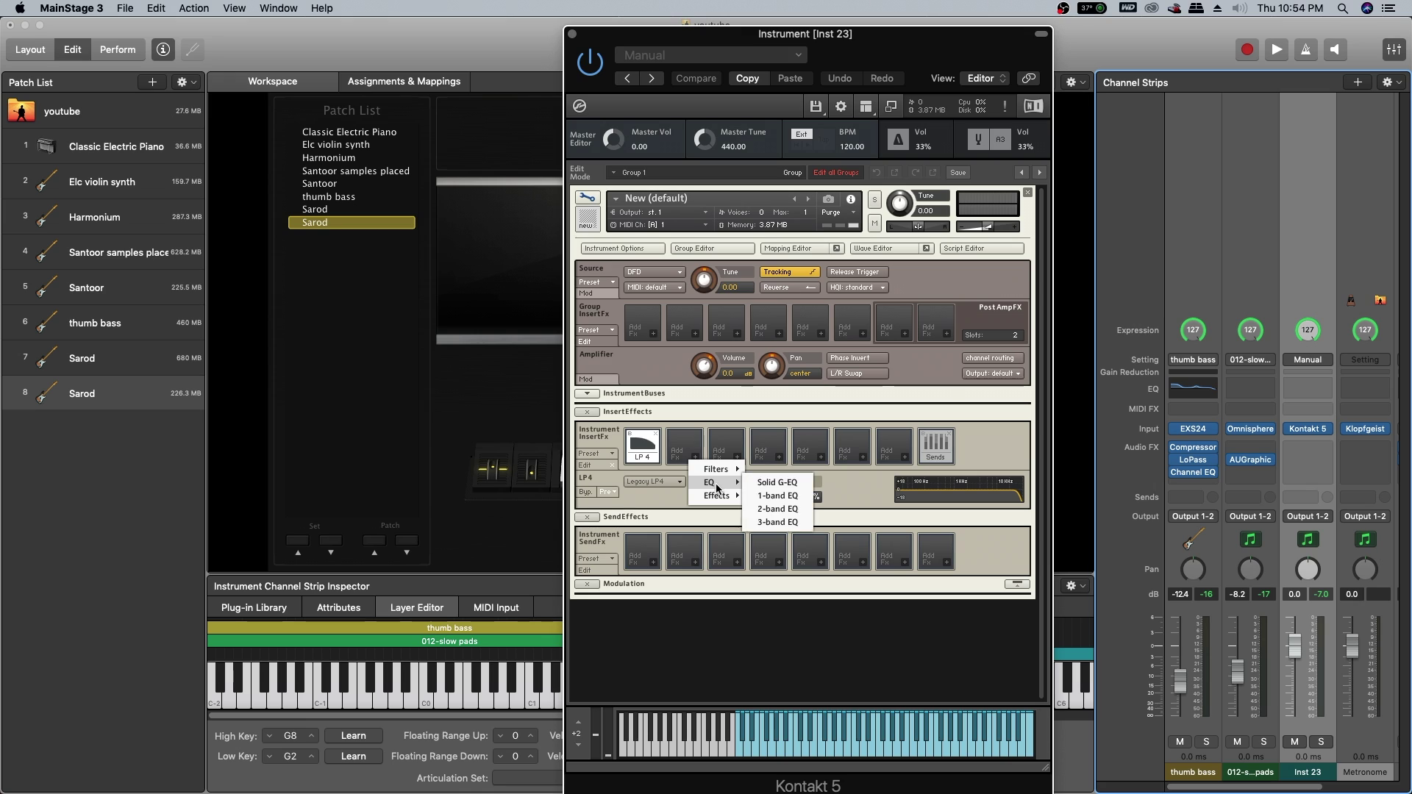
click(789, 513)
- Set EQ band 1 to 20 Hz, bandwidth 0.33, -18 dB gain, and boost band 2 by 2.8 dB
drag(707, 494, 713, 737)
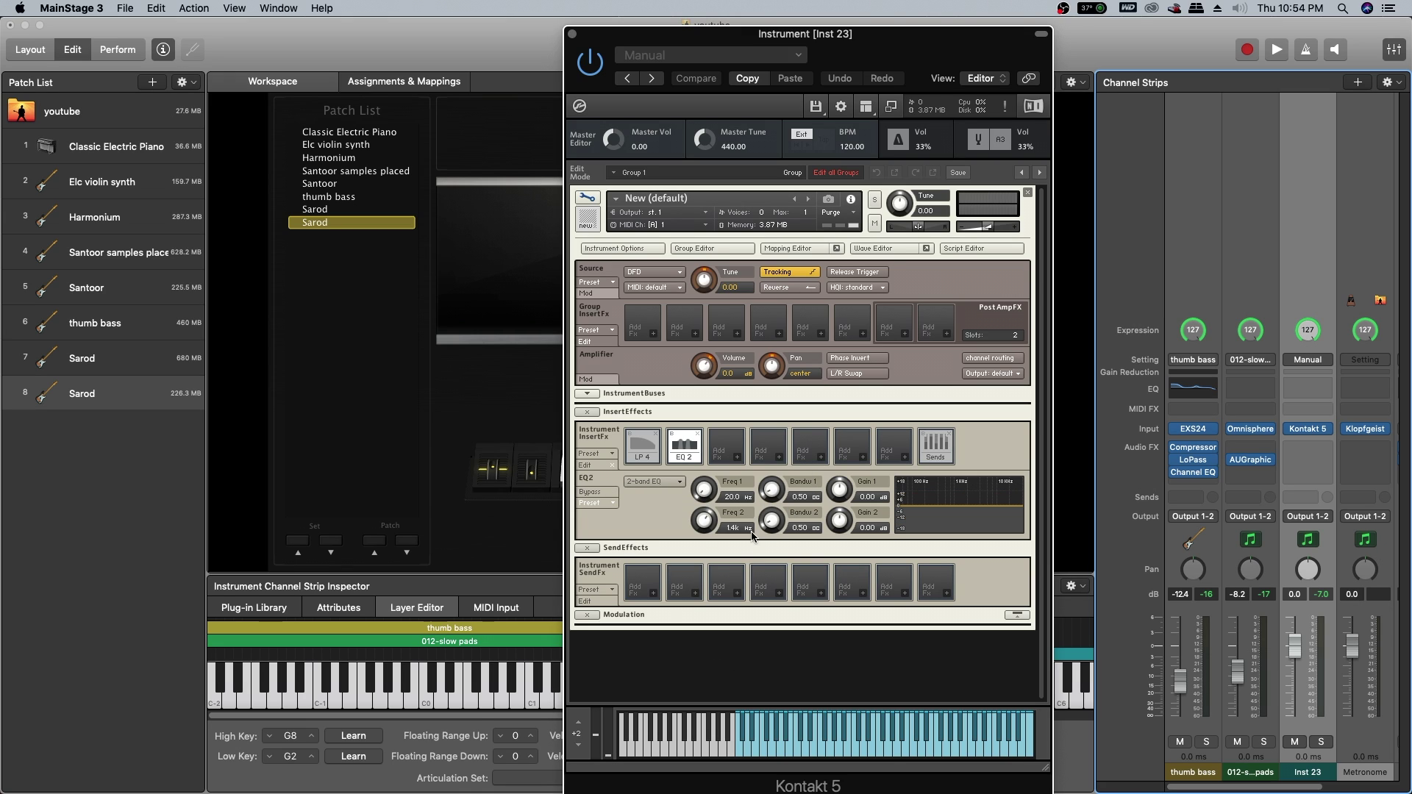
drag(772, 489, 766, 594)
drag(839, 487, 821, 647)
drag(836, 522, 772, 494)
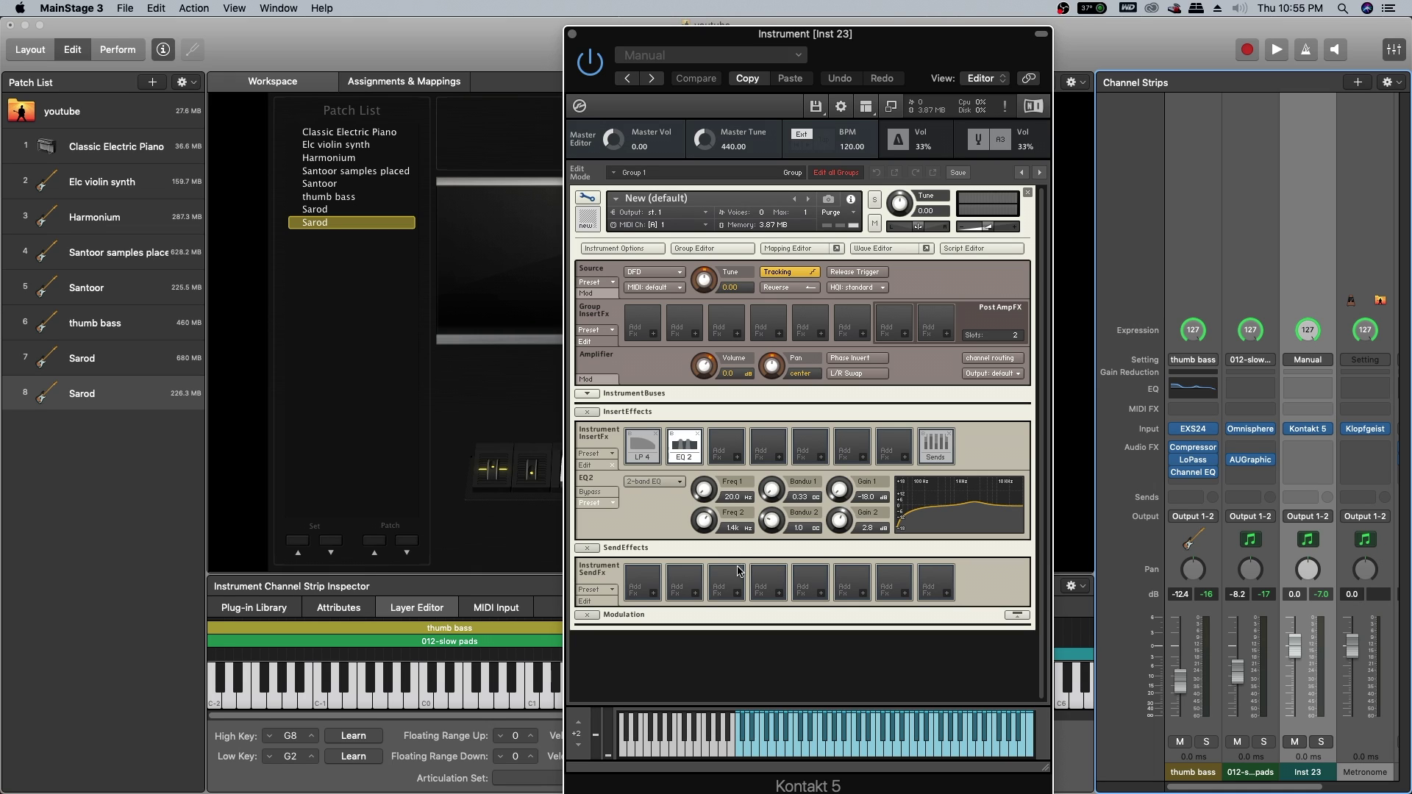
- Insert a Limiter as Kontakt's third insert effect and raise its In Gain to 9.0 dB
click(739, 458)
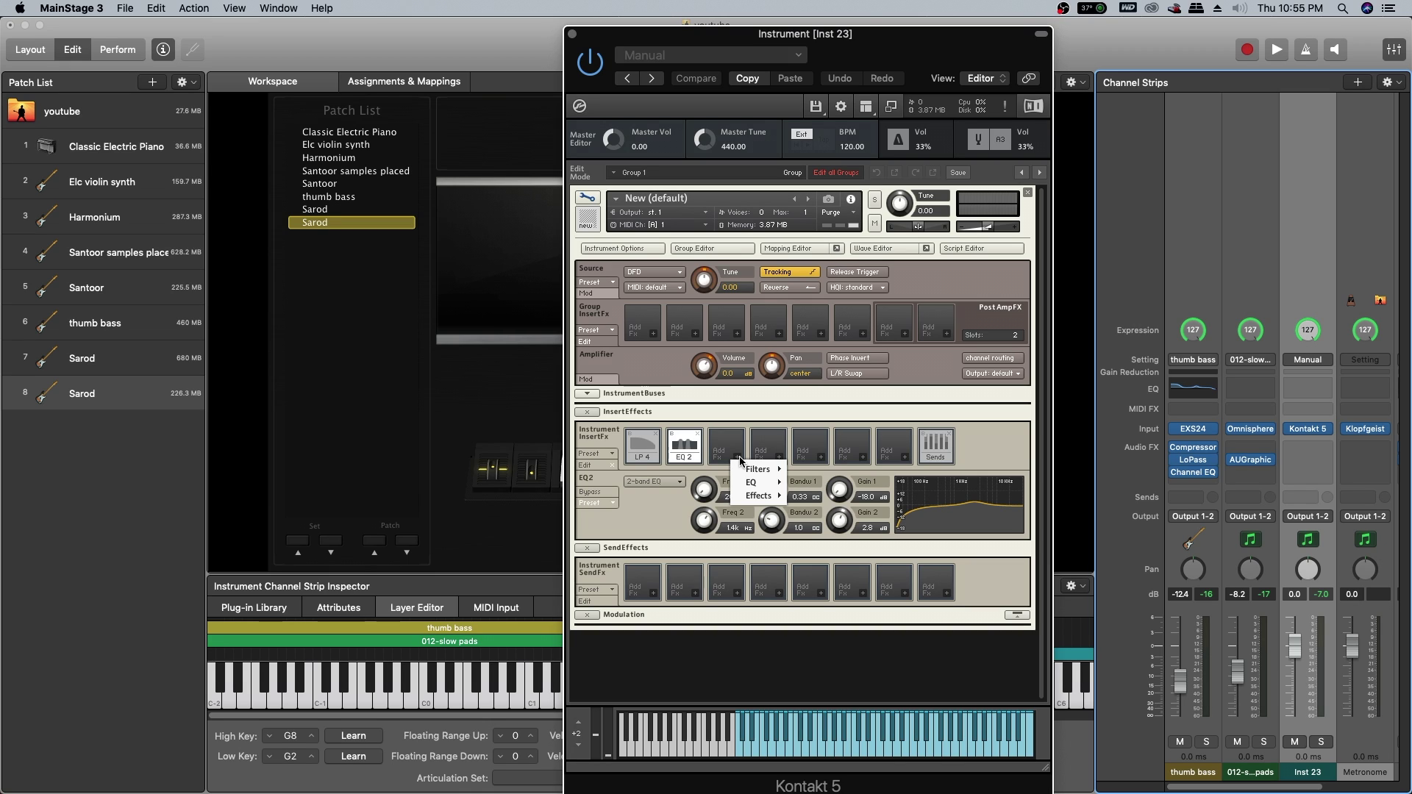
mouse_move(749, 497)
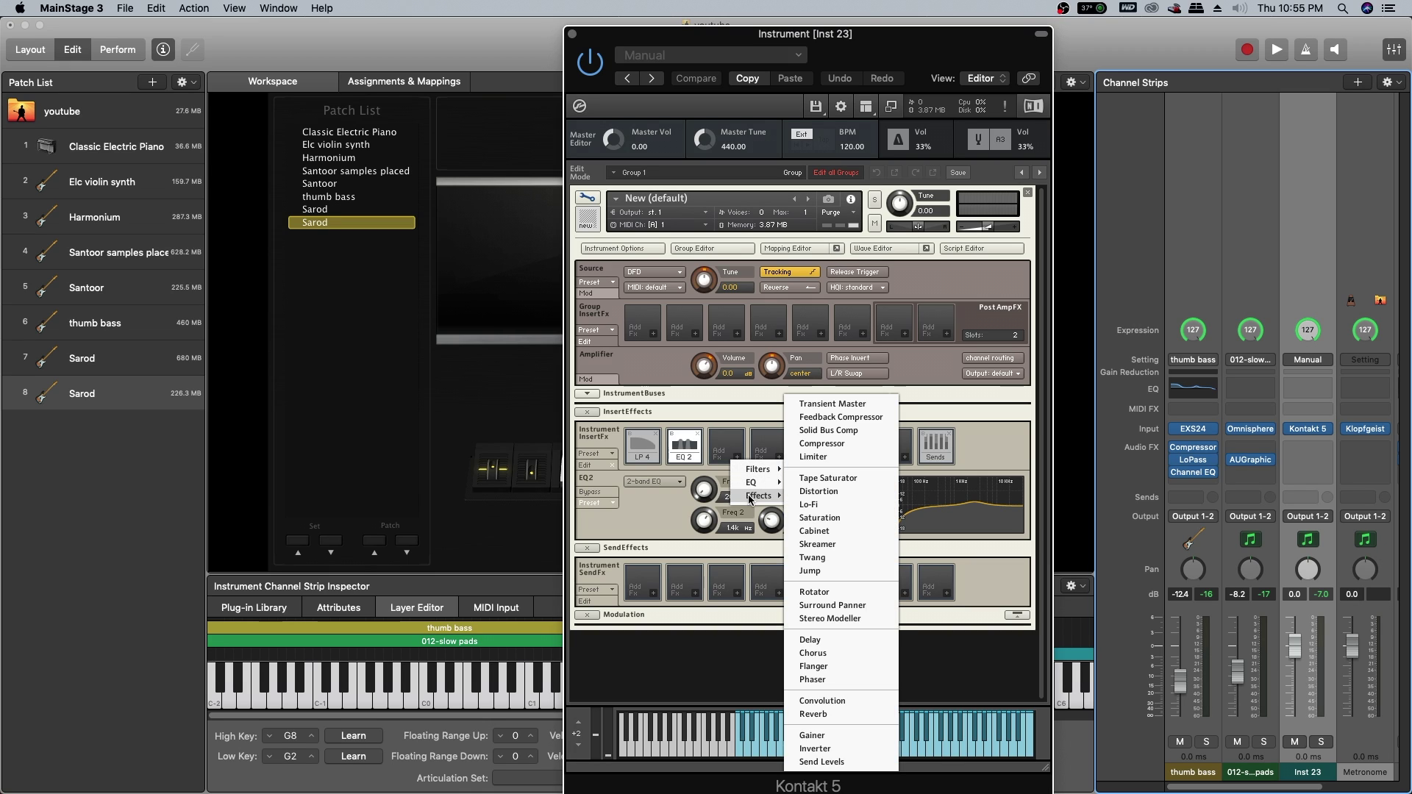
click(819, 456)
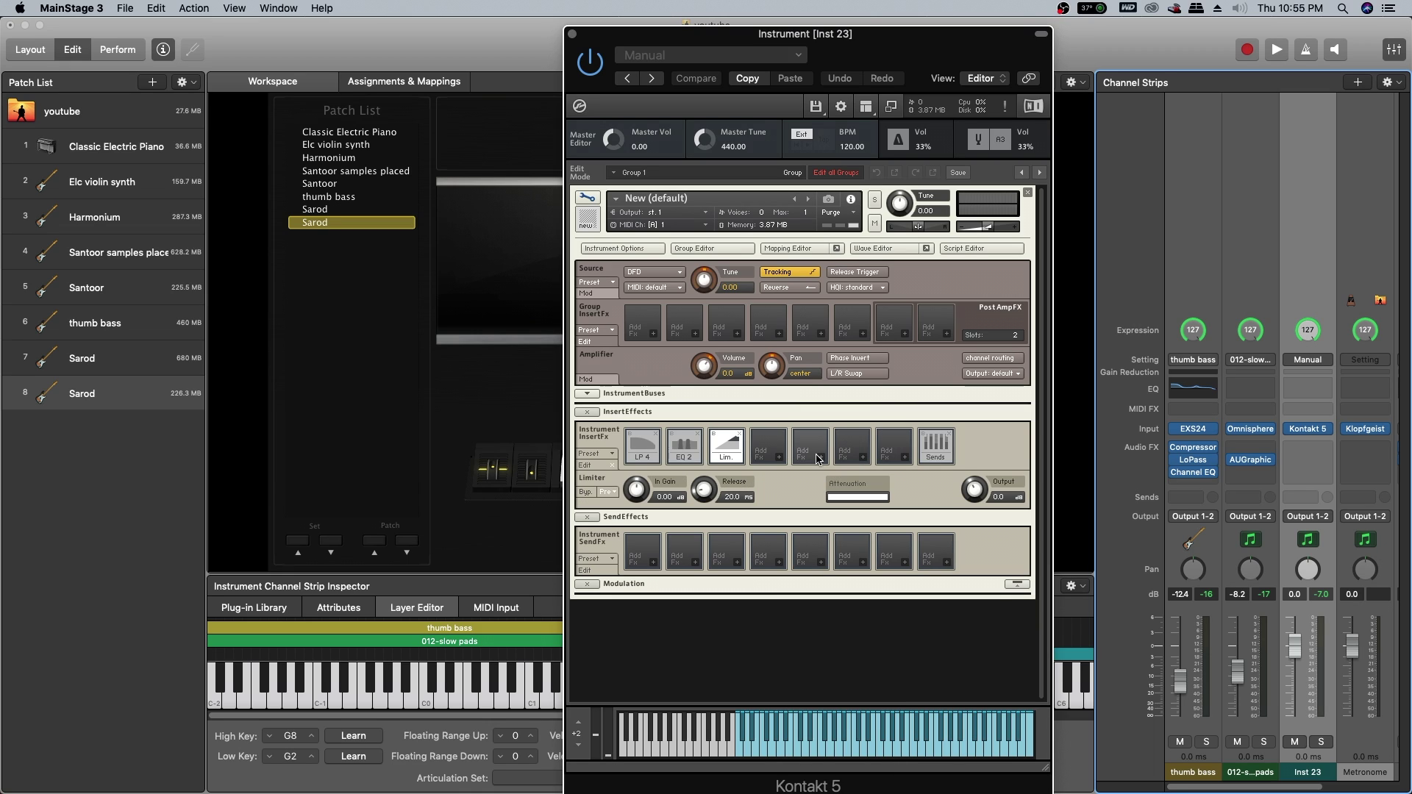
drag(636, 486, 631, 460)
- Insert a Convolution reverb in Kontakt's fourth insert slot
click(781, 458)
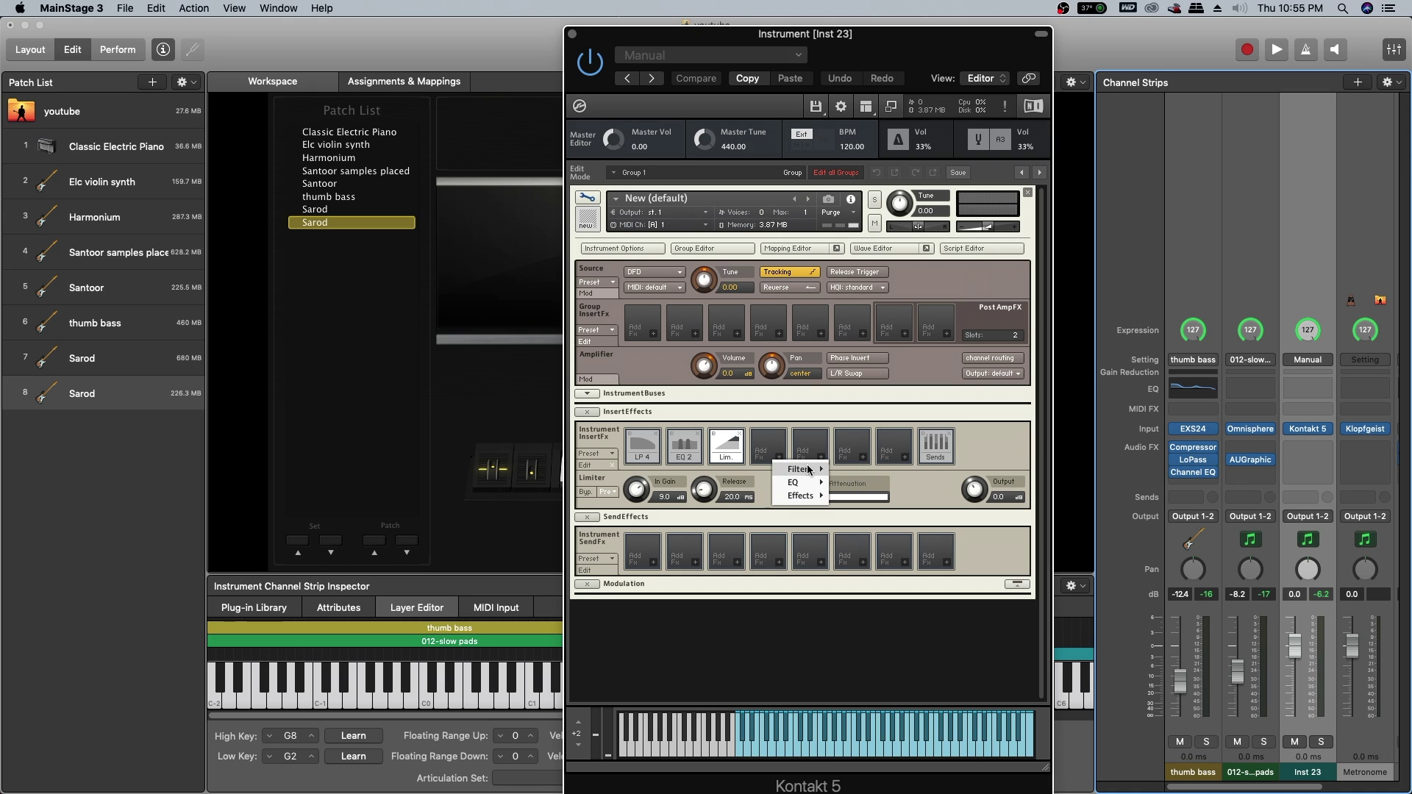
mouse_move(801, 495)
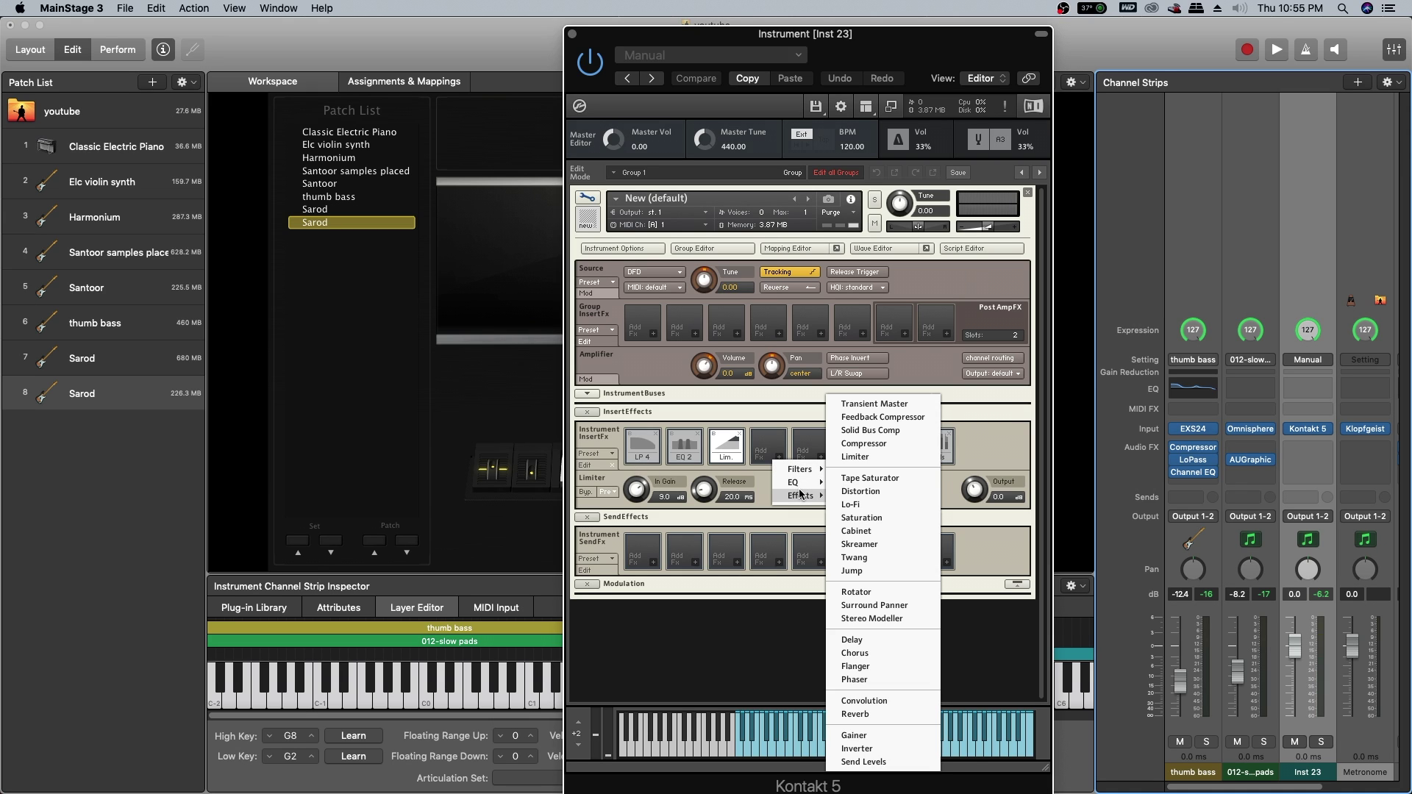
click(892, 701)
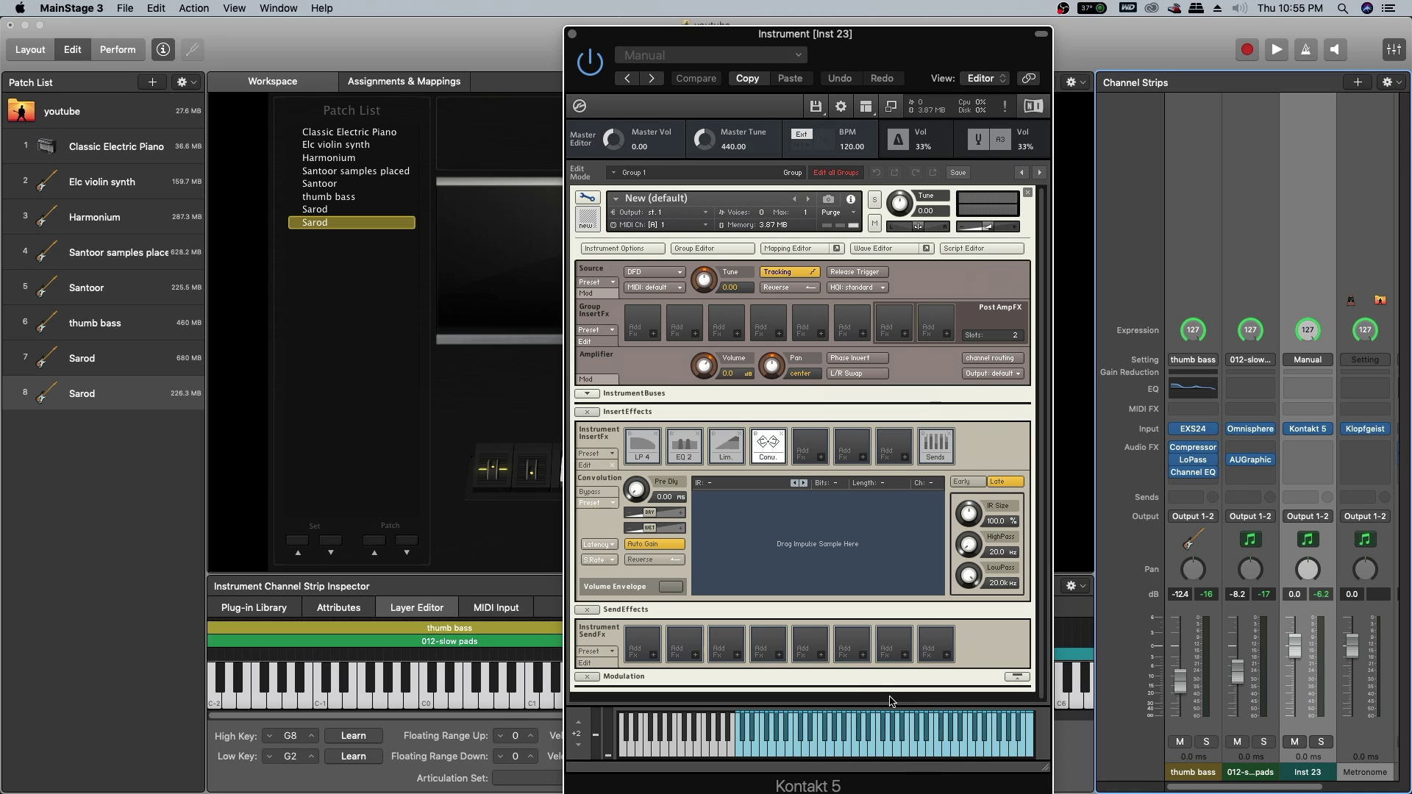
- Load the 2.7s Warm Voc 6TC vocal reverb preset and raise the wet level to 6.3
click(597, 503)
mouse_move(637, 517)
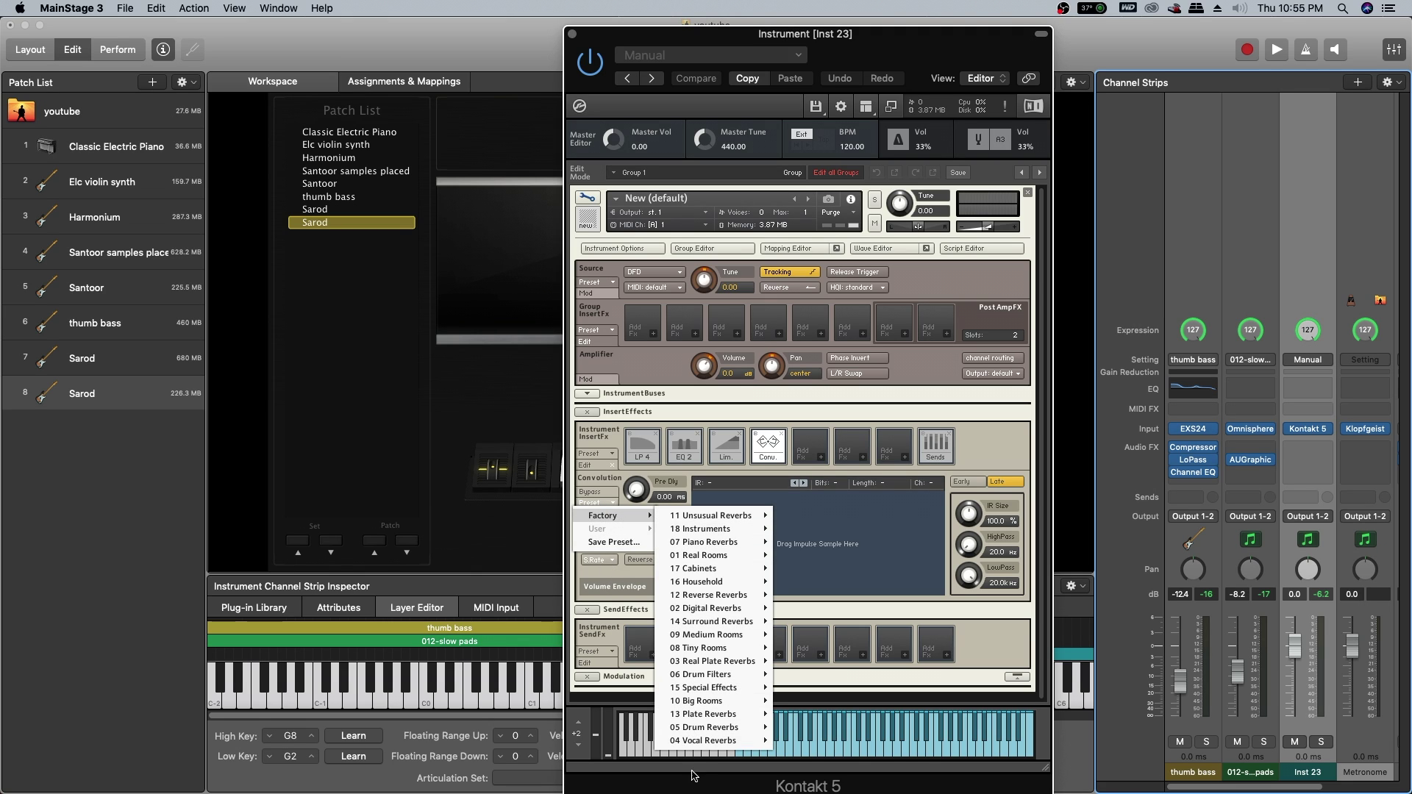
mouse_move(717, 741)
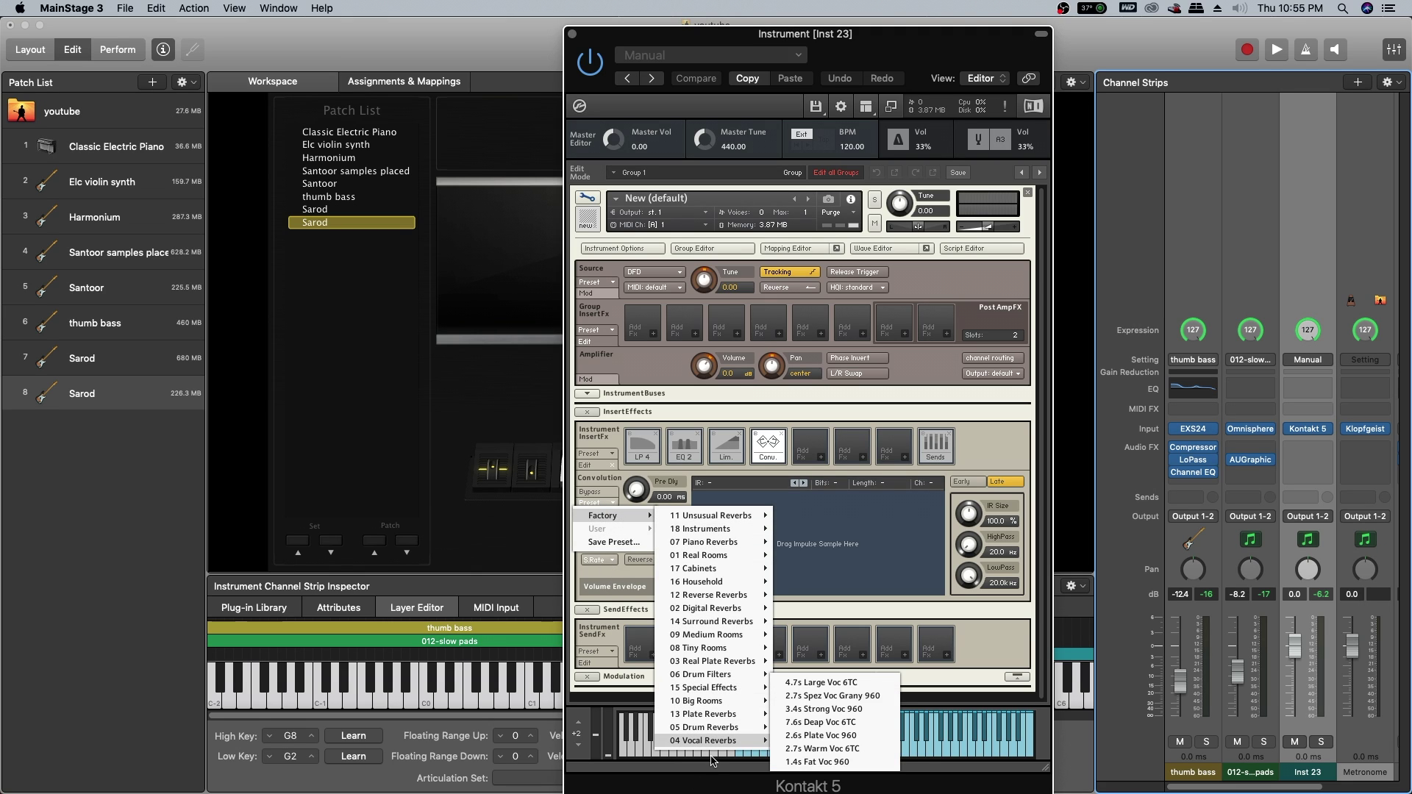
click(815, 750)
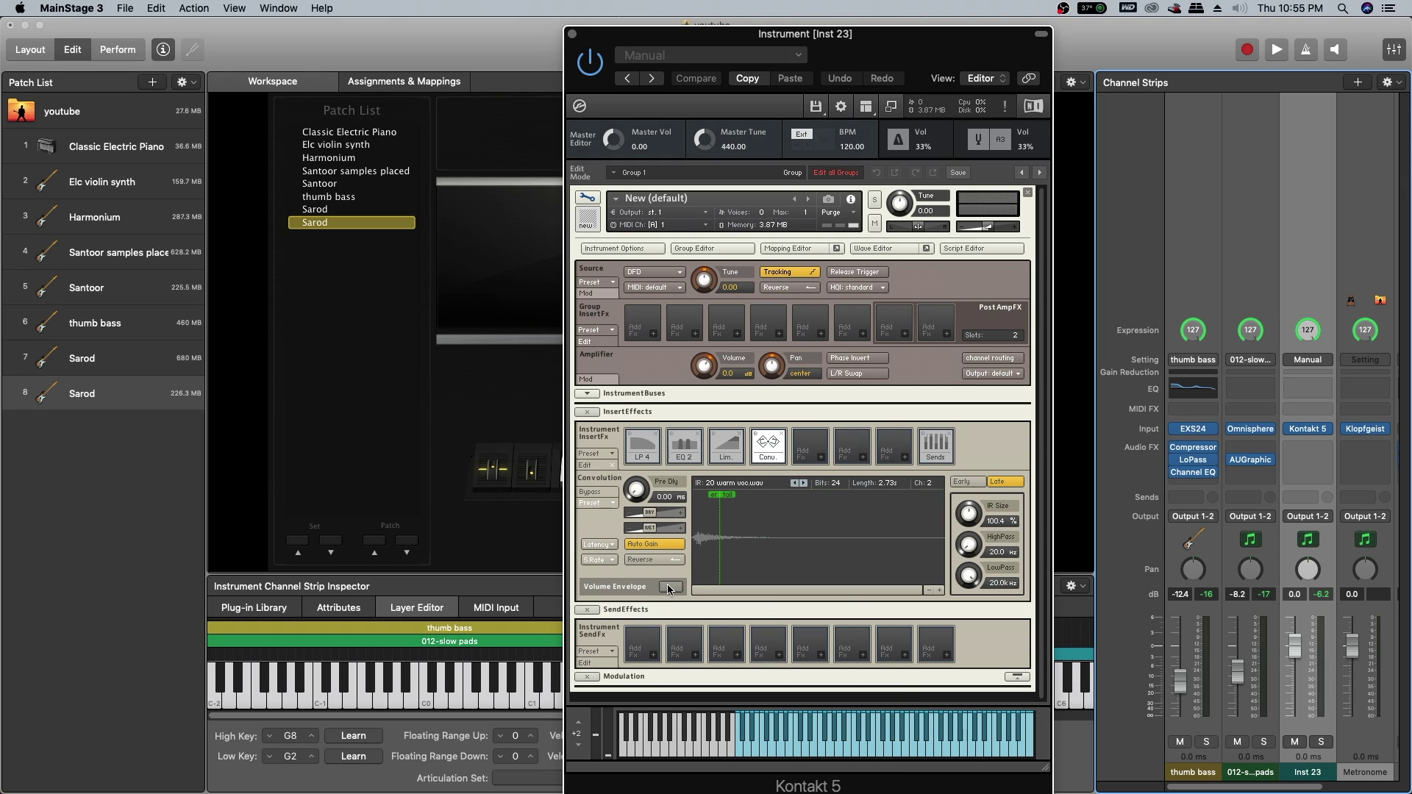
click(650, 530)
drag(651, 531, 657, 534)
- Exit Kontakt's edit mode, then cancel the Save as dialog without saving the instrument
click(587, 199)
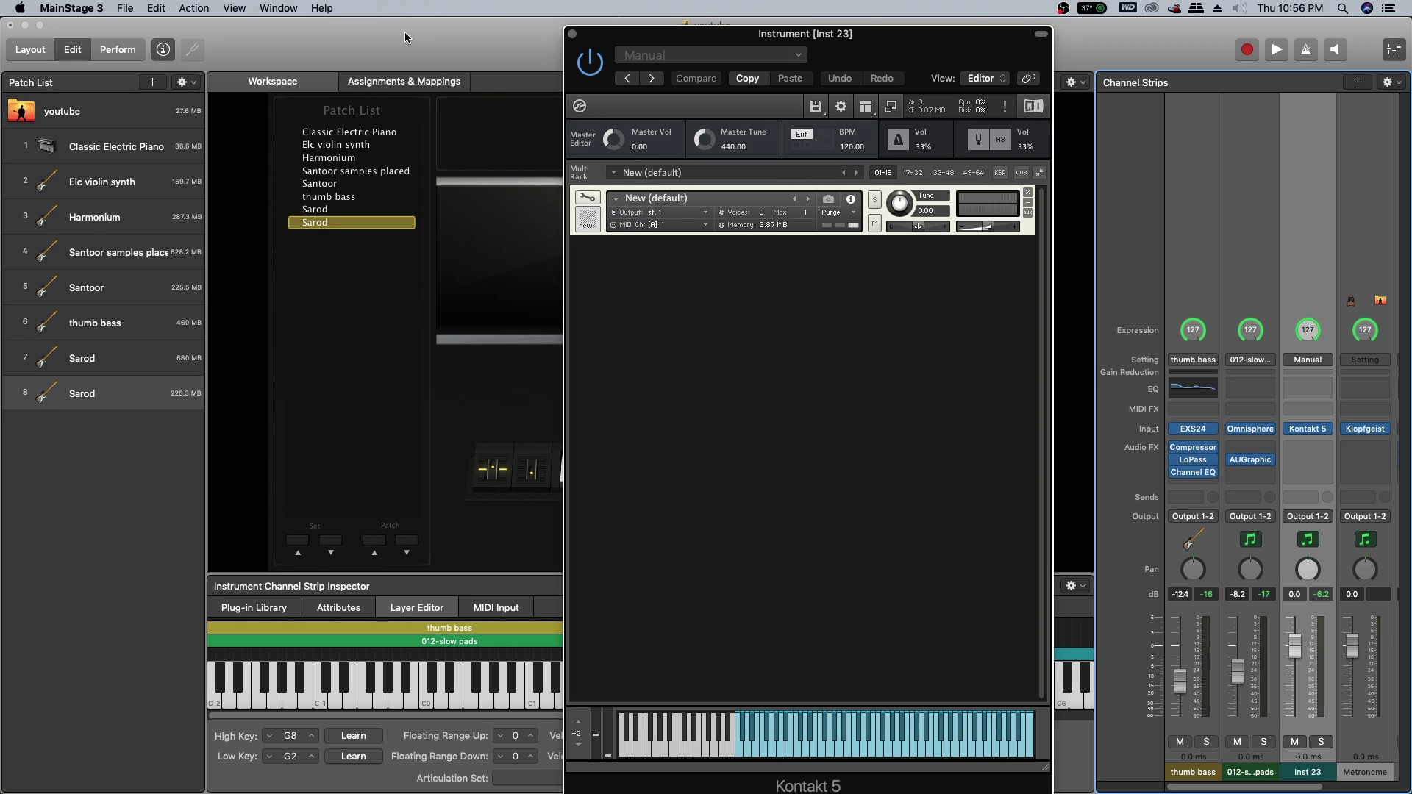
click(816, 106)
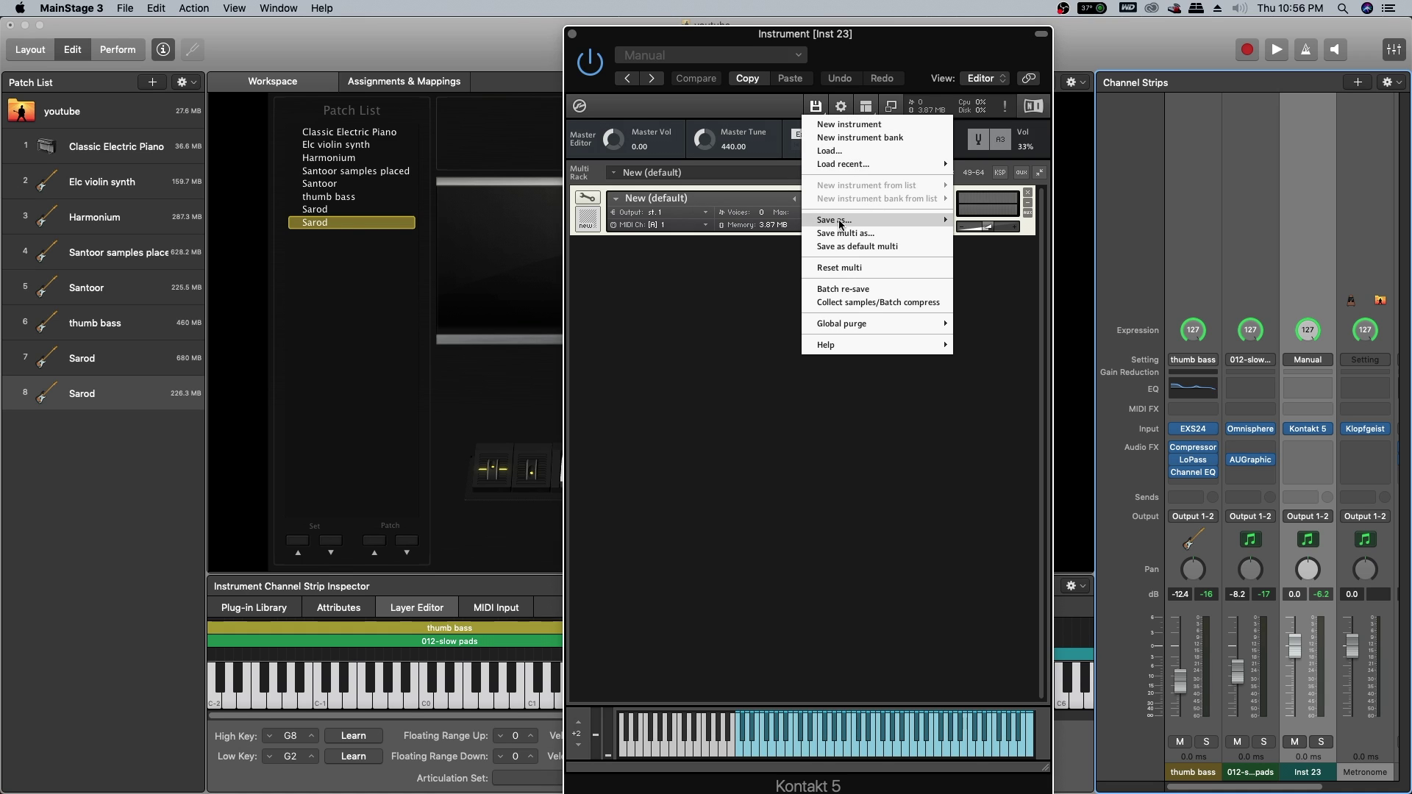
mouse_move(871, 219)
click(735, 220)
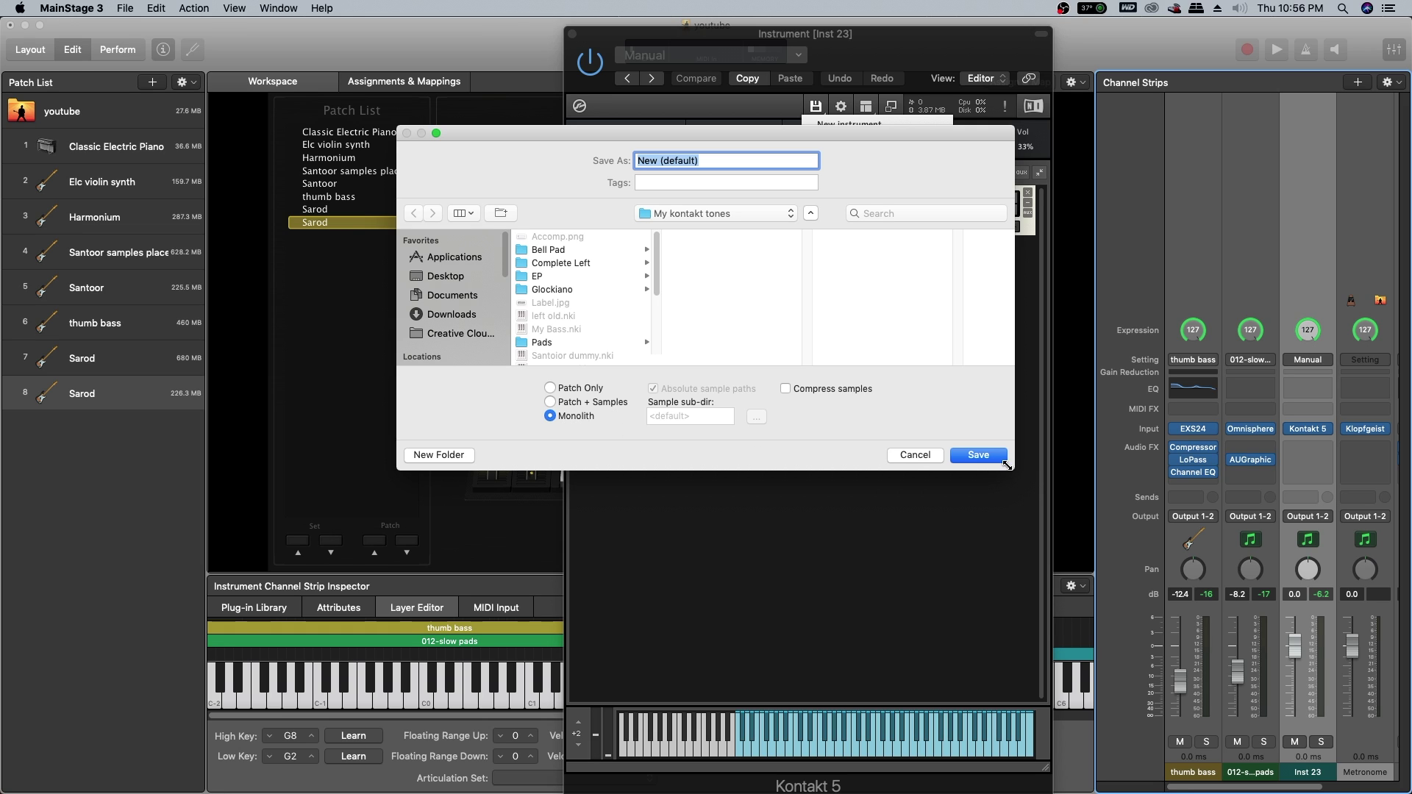
click(902, 456)
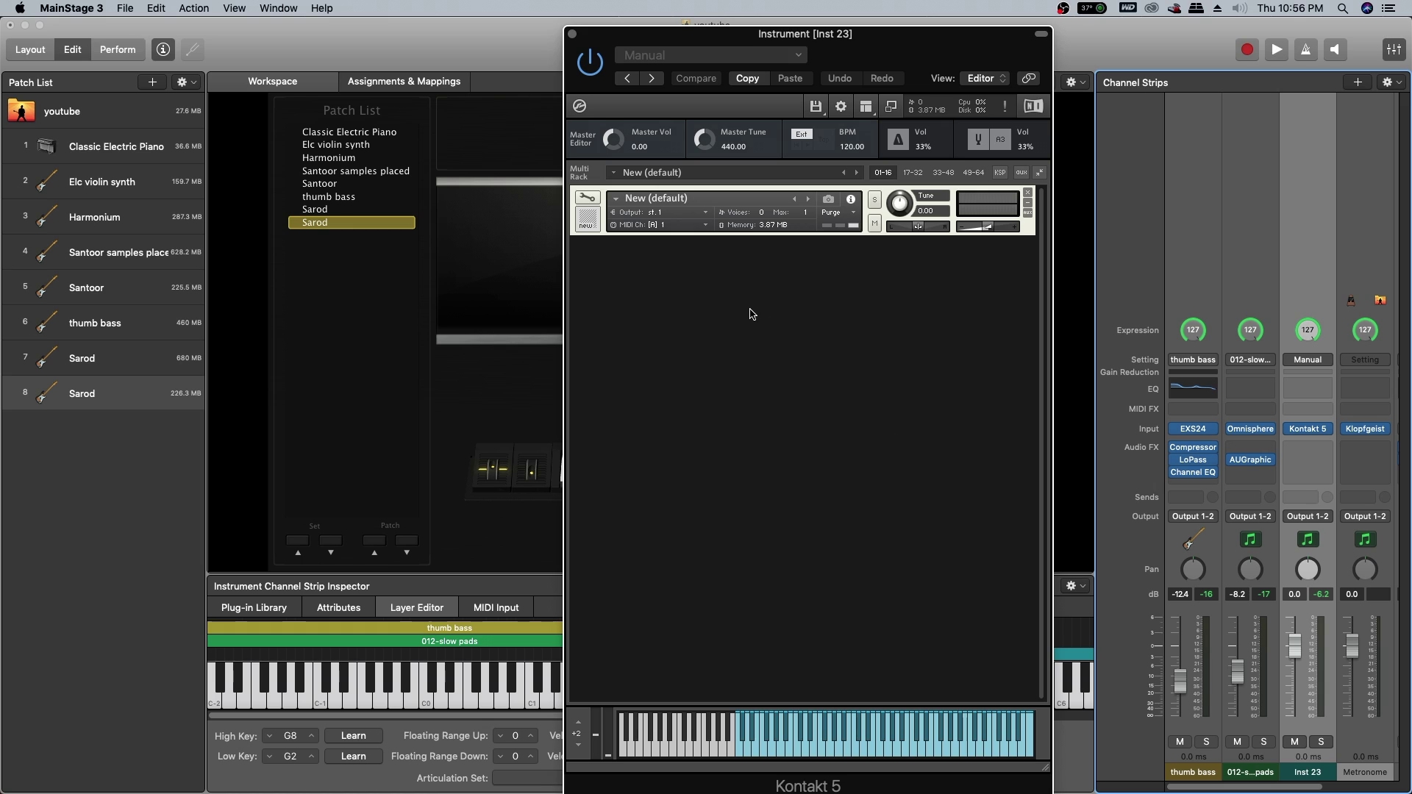
- Close Kontakt and add a stereo Sample Delay to Inst 23 with Delay Right at 867 samples
click(572, 35)
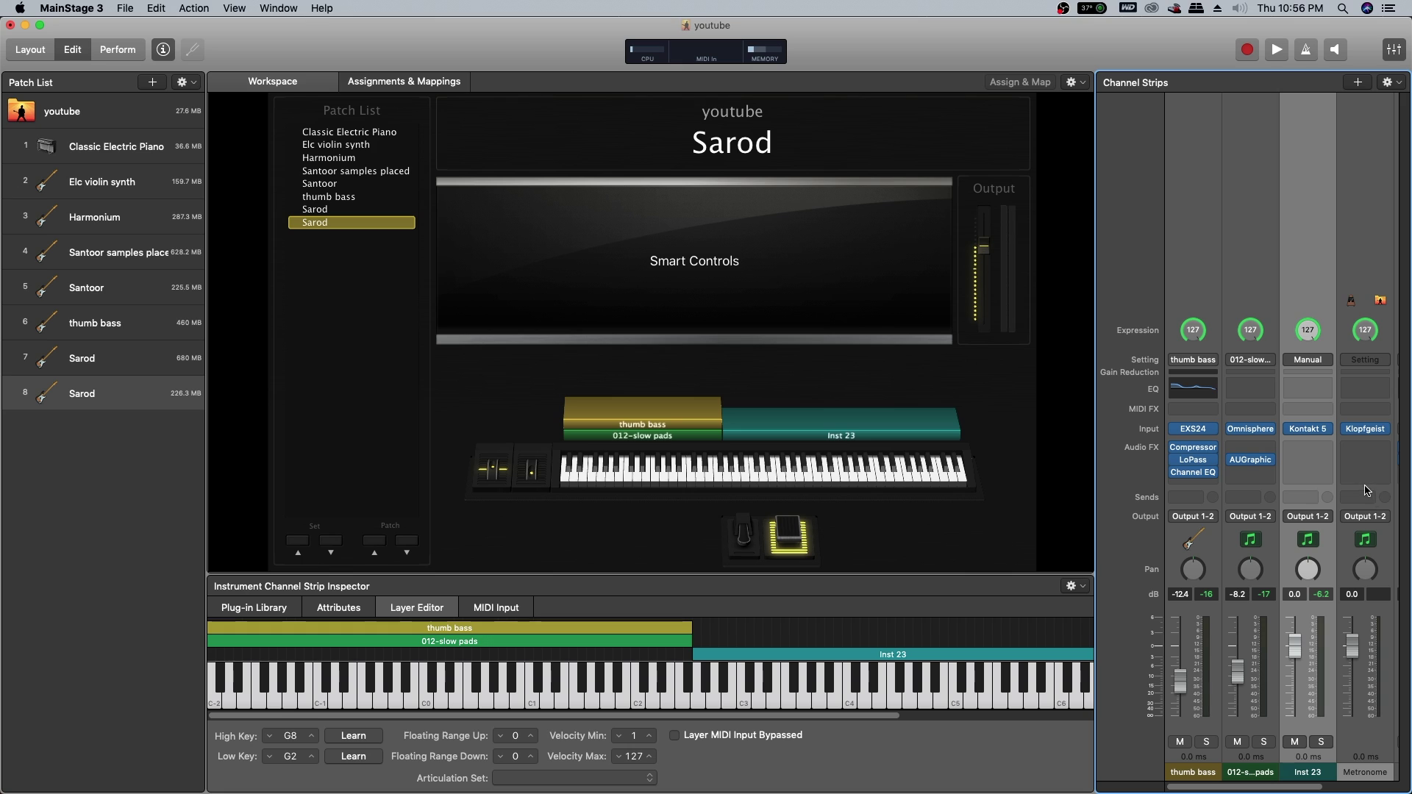
click(1305, 448)
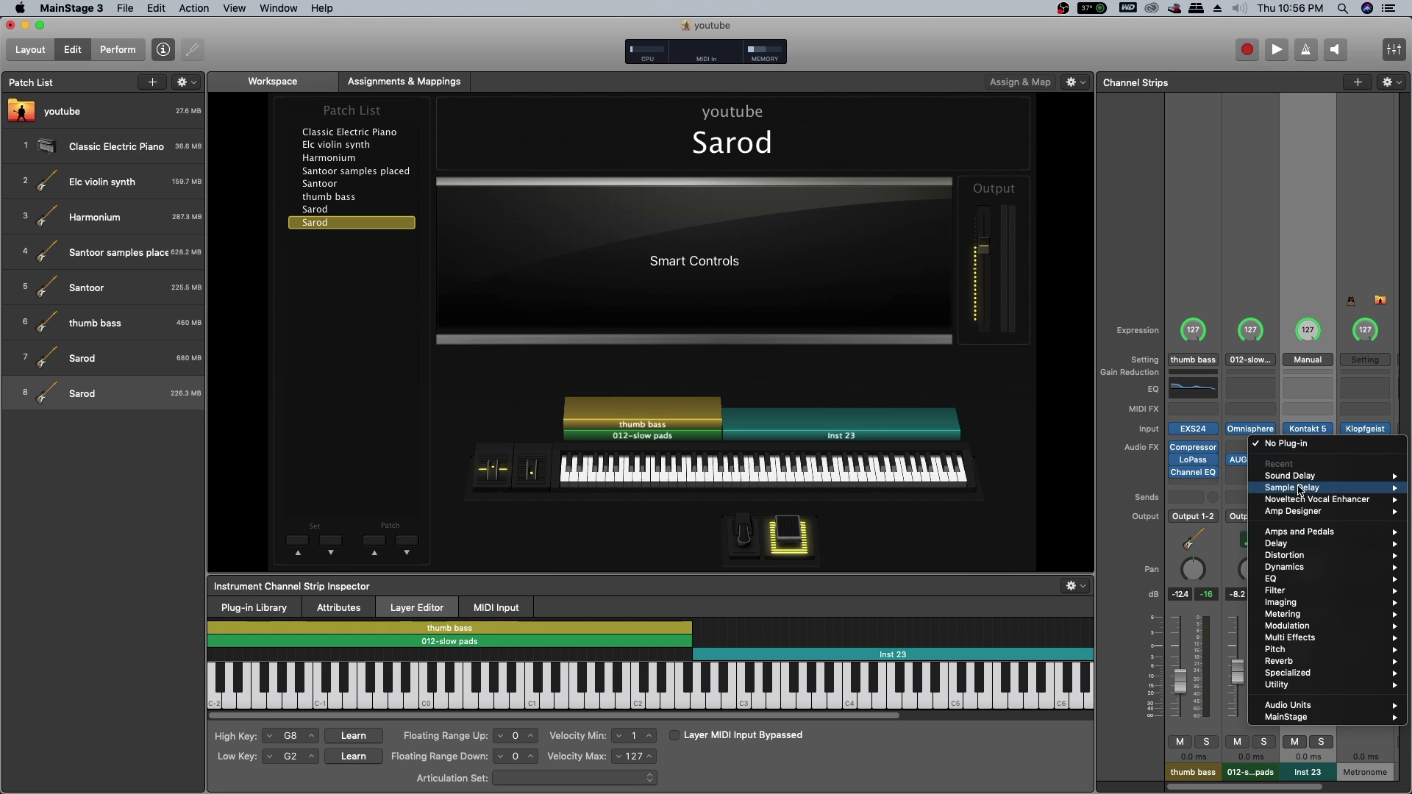
mouse_move(1301, 487)
click(1225, 488)
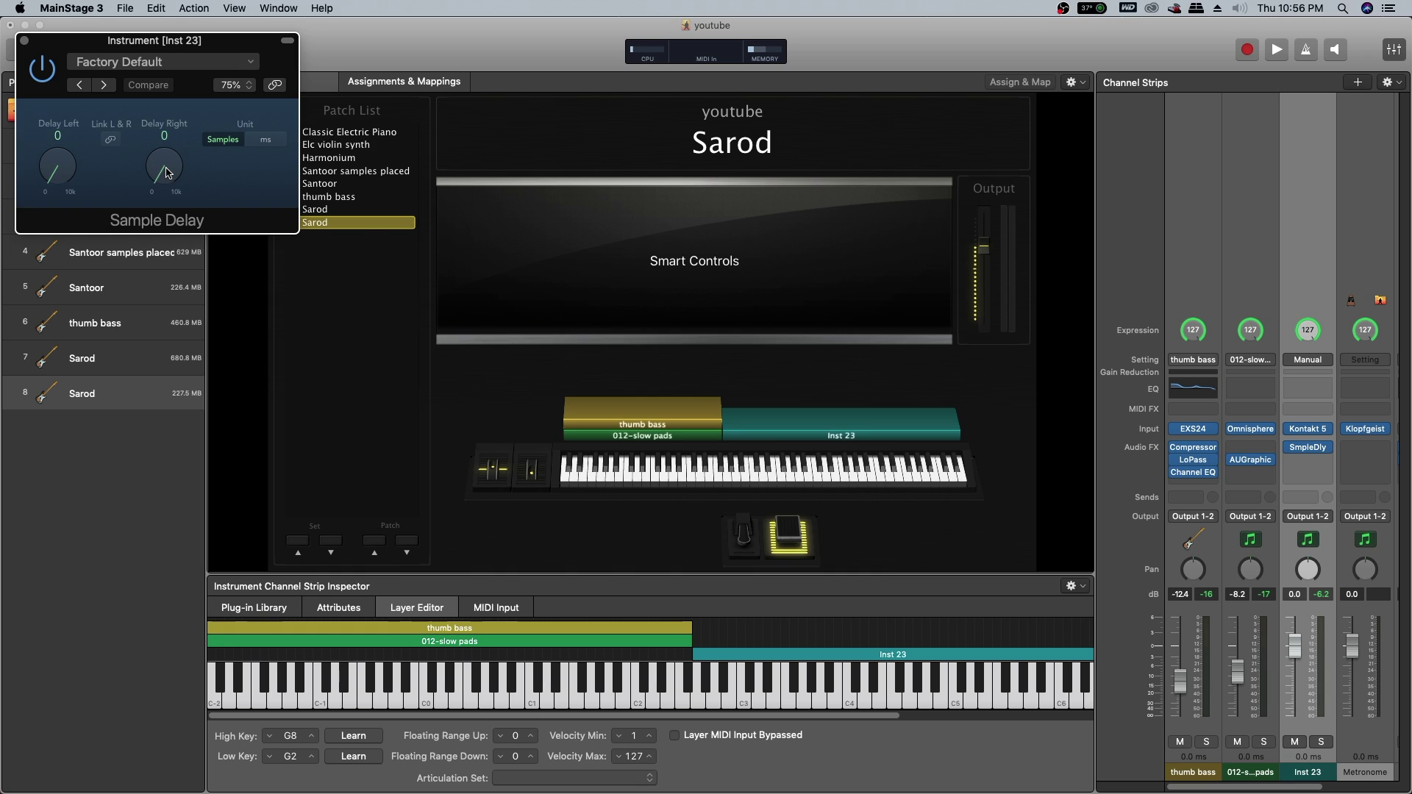
drag(168, 173, 151, 153)
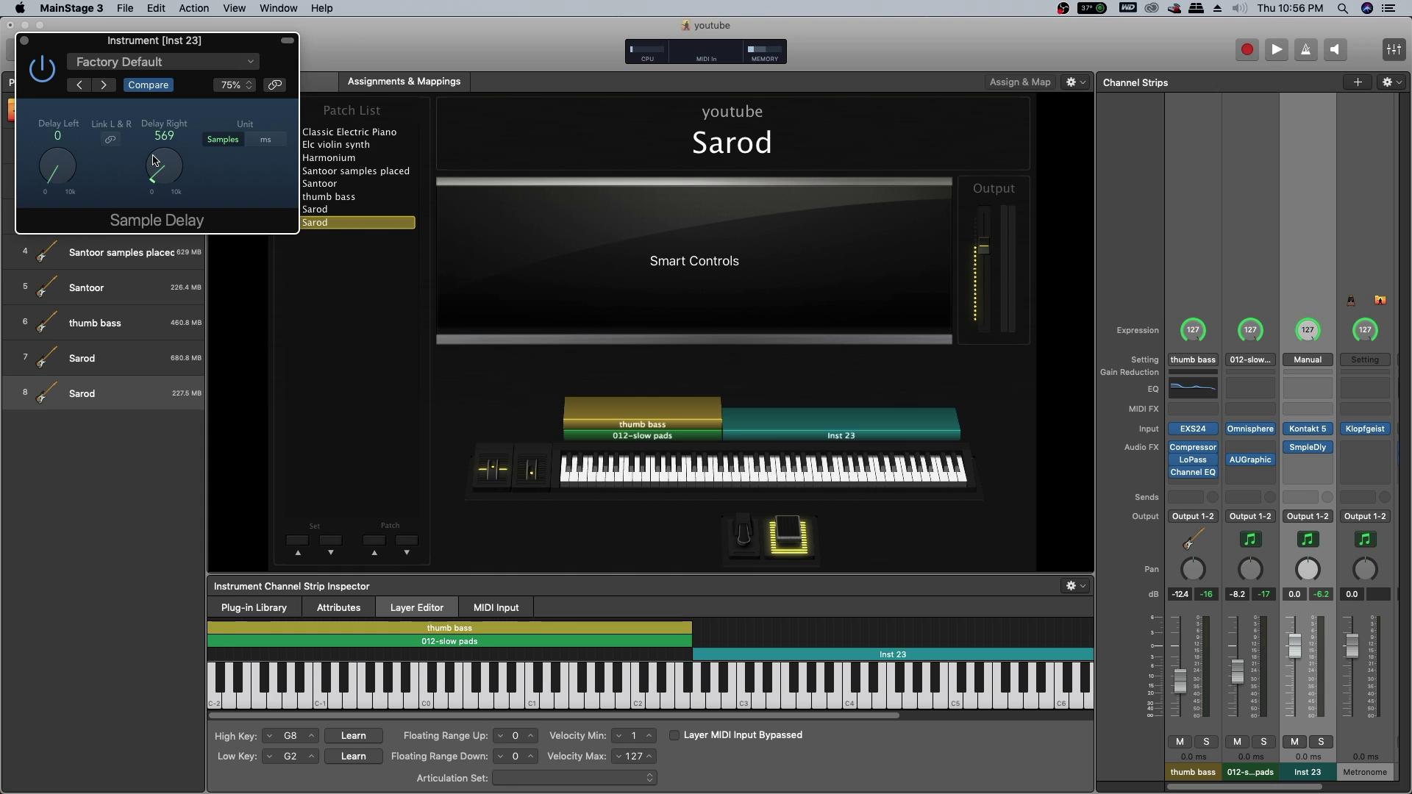
click(25, 40)
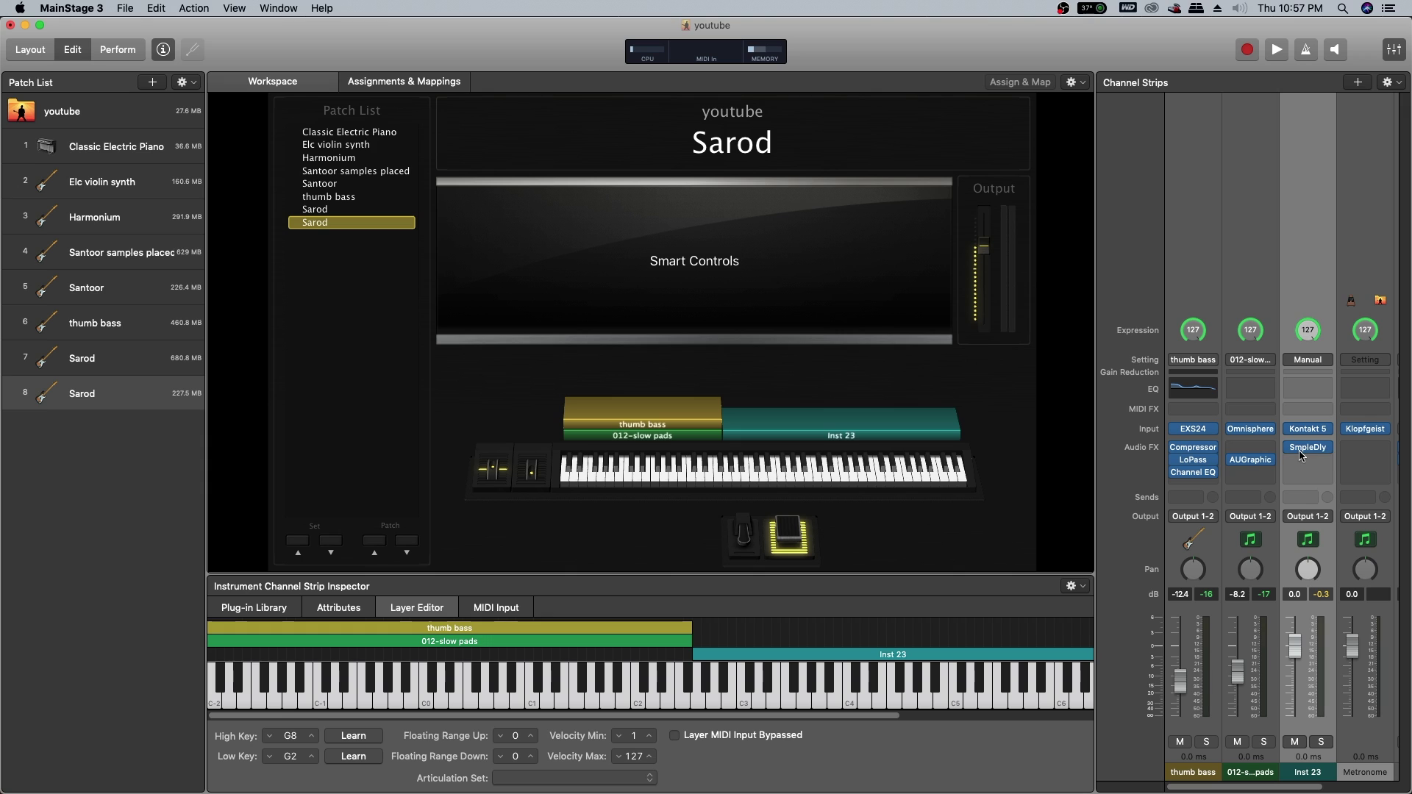
- Remove Inst 23's Sample Delay and insert a stereo Sound Delay on Inst 24
click(1327, 447)
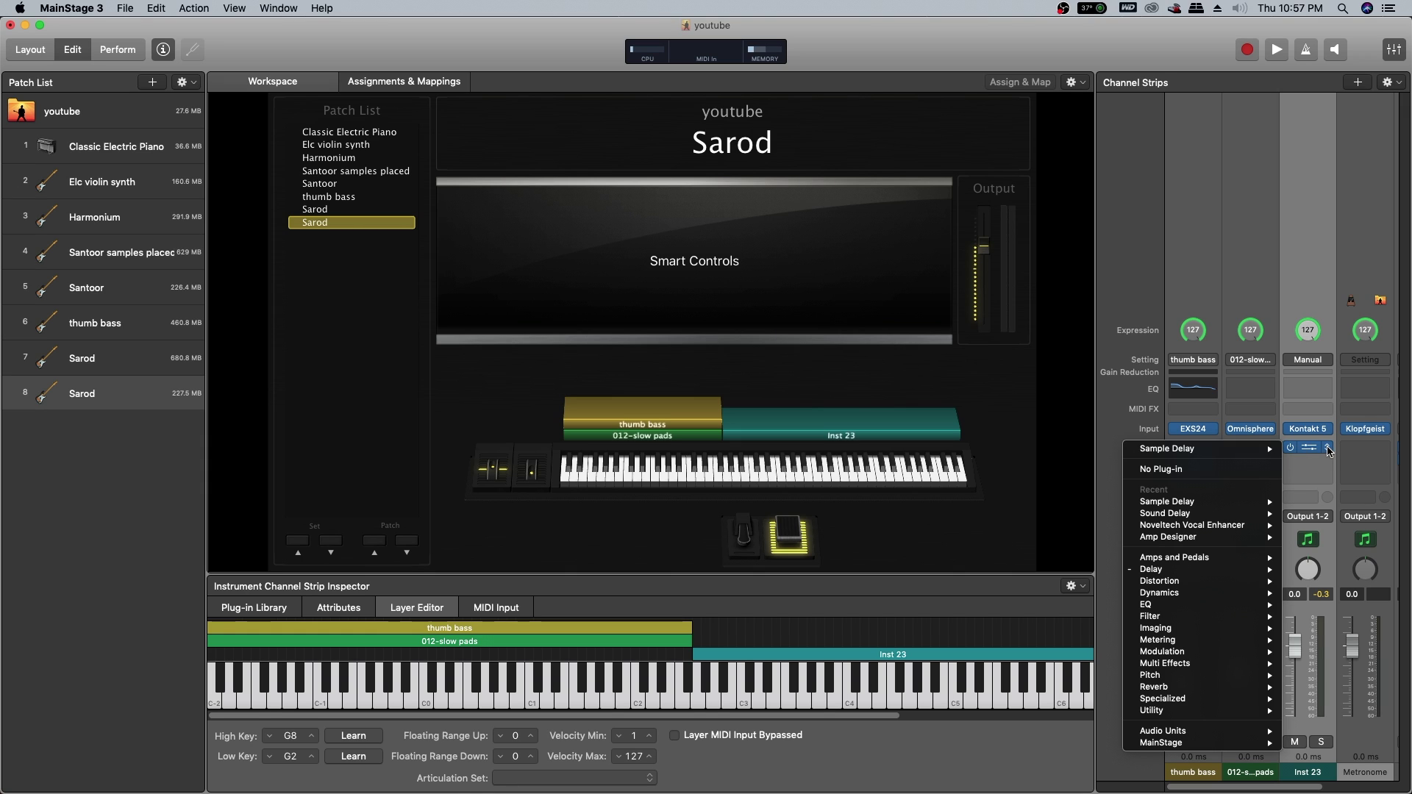
click(1170, 471)
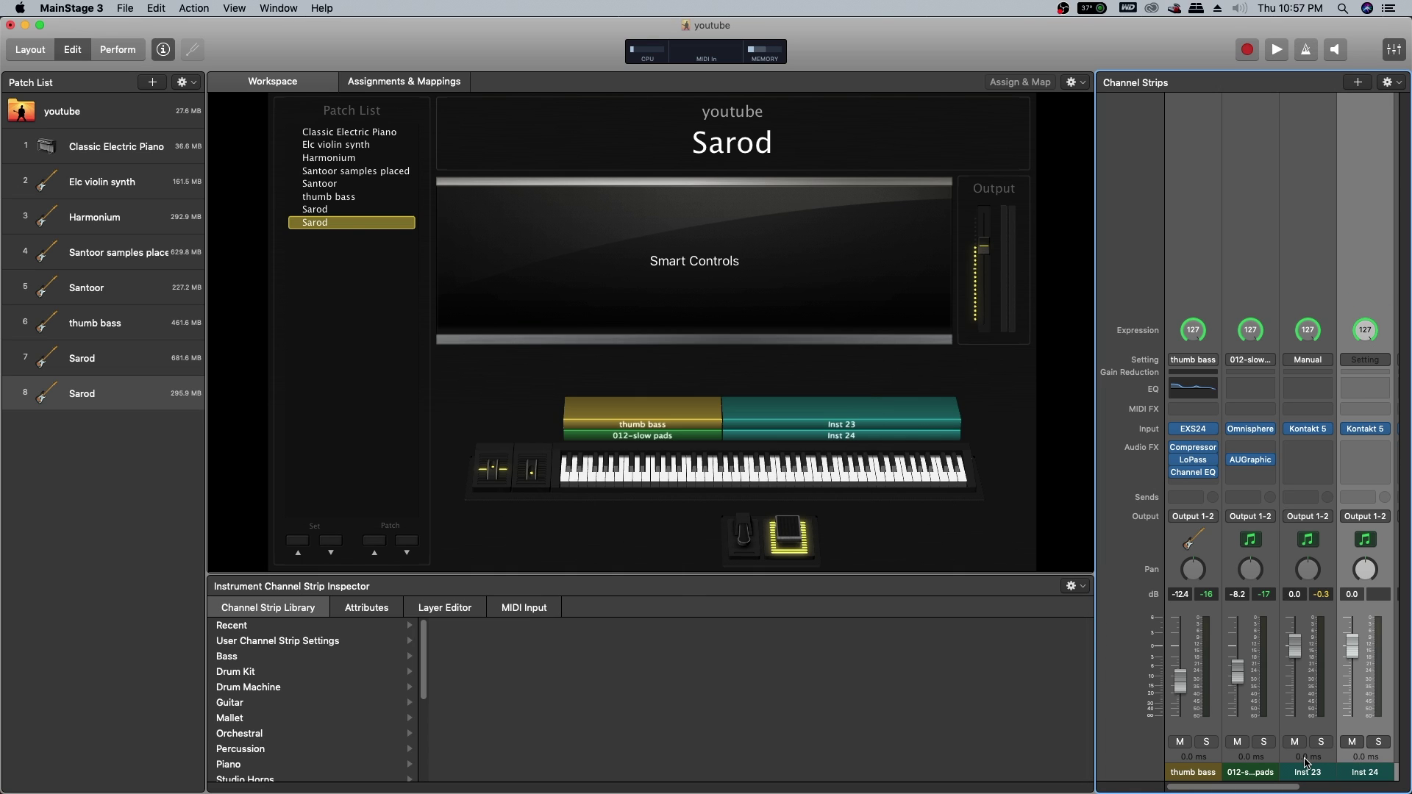
click(1370, 450)
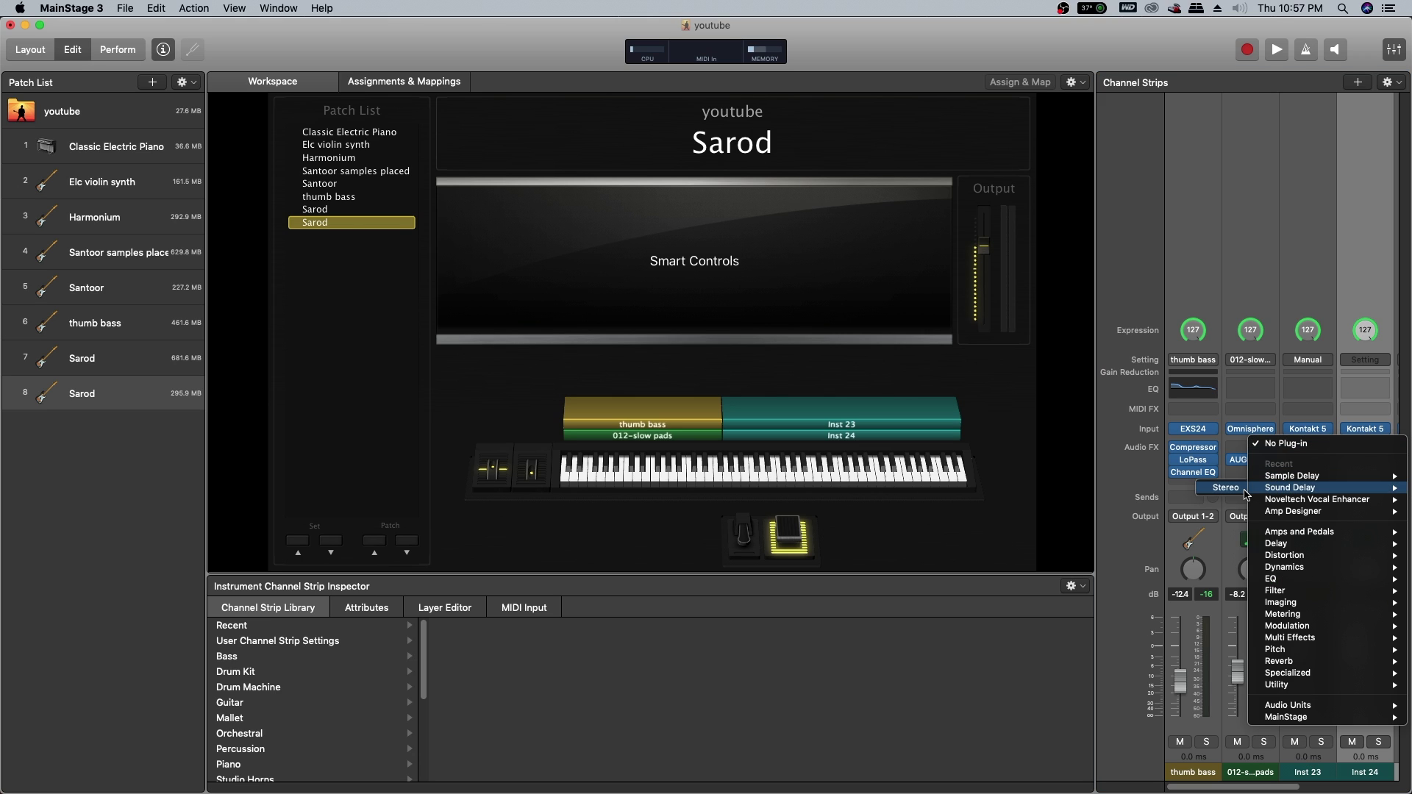
click(1236, 492)
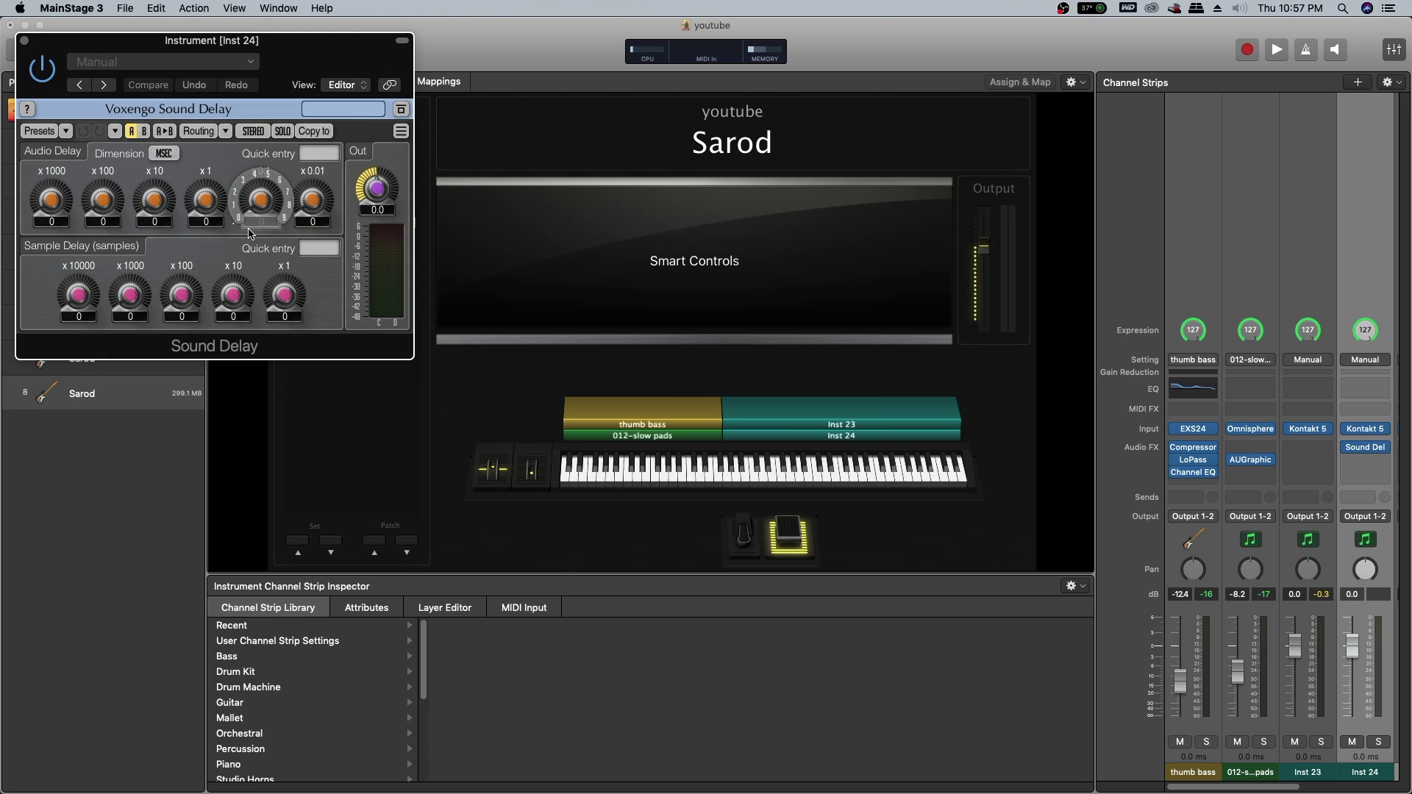
- Move the Sound Delay window aside and scroll the patch list up
drag(272, 46, 514, 50)
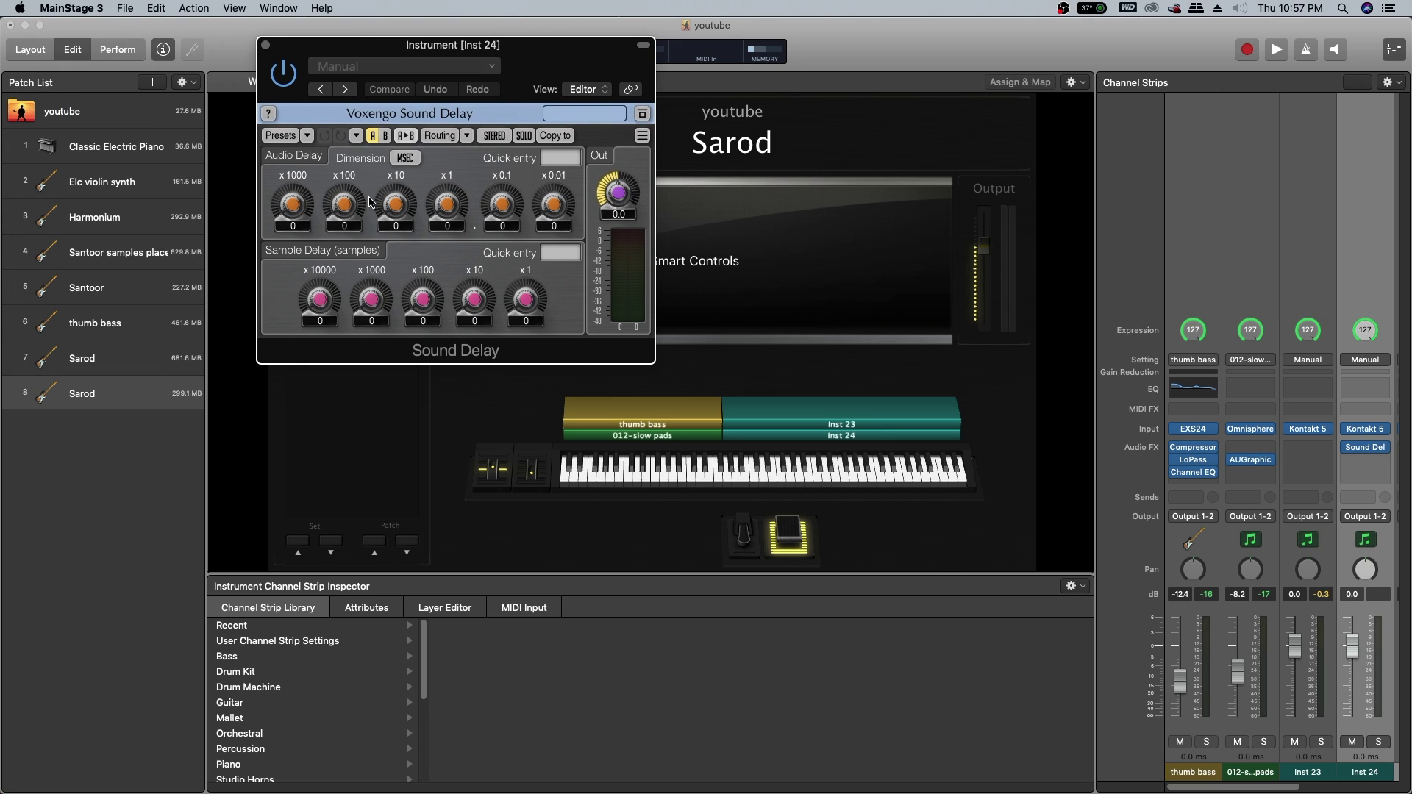
mouse_move(371, 309)
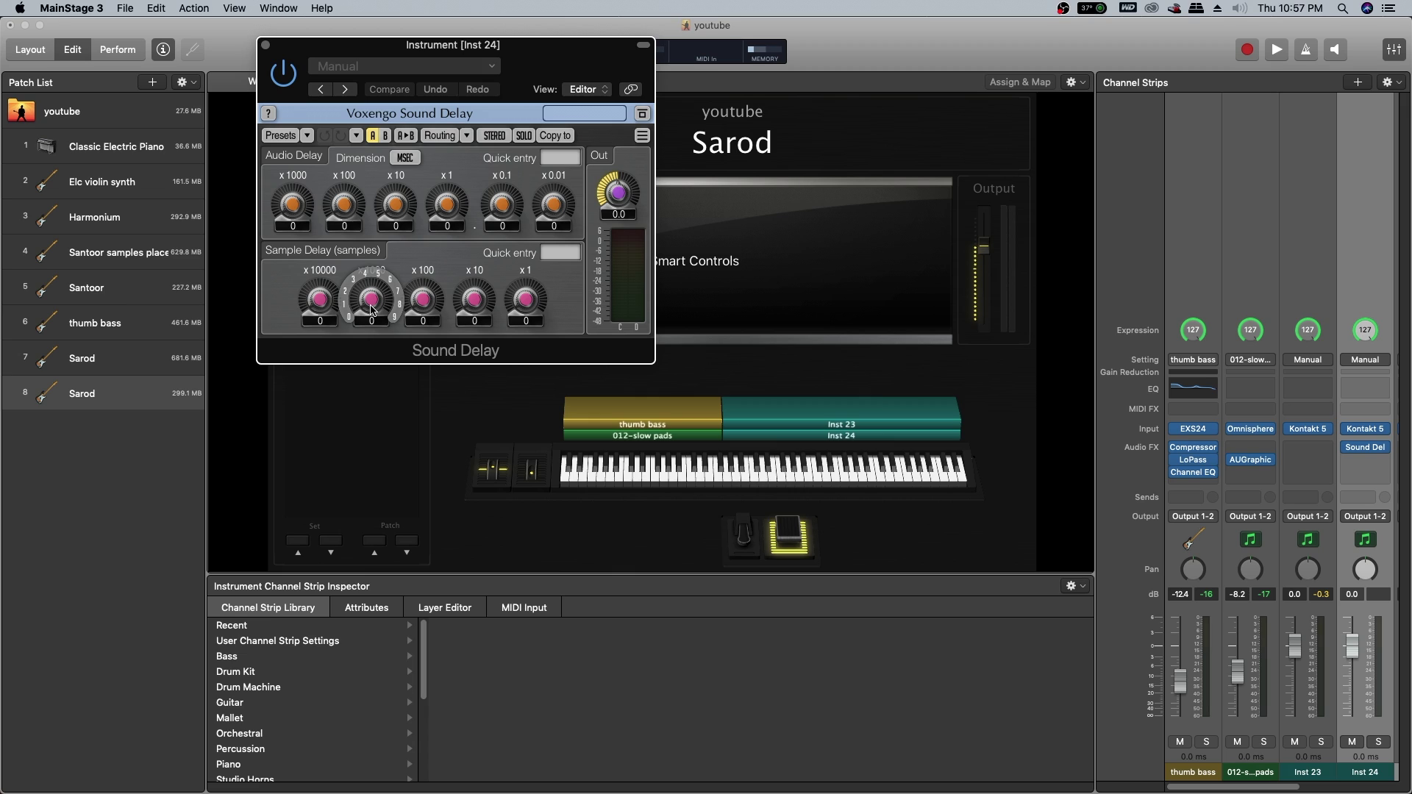
scroll(371, 309, up, 1)
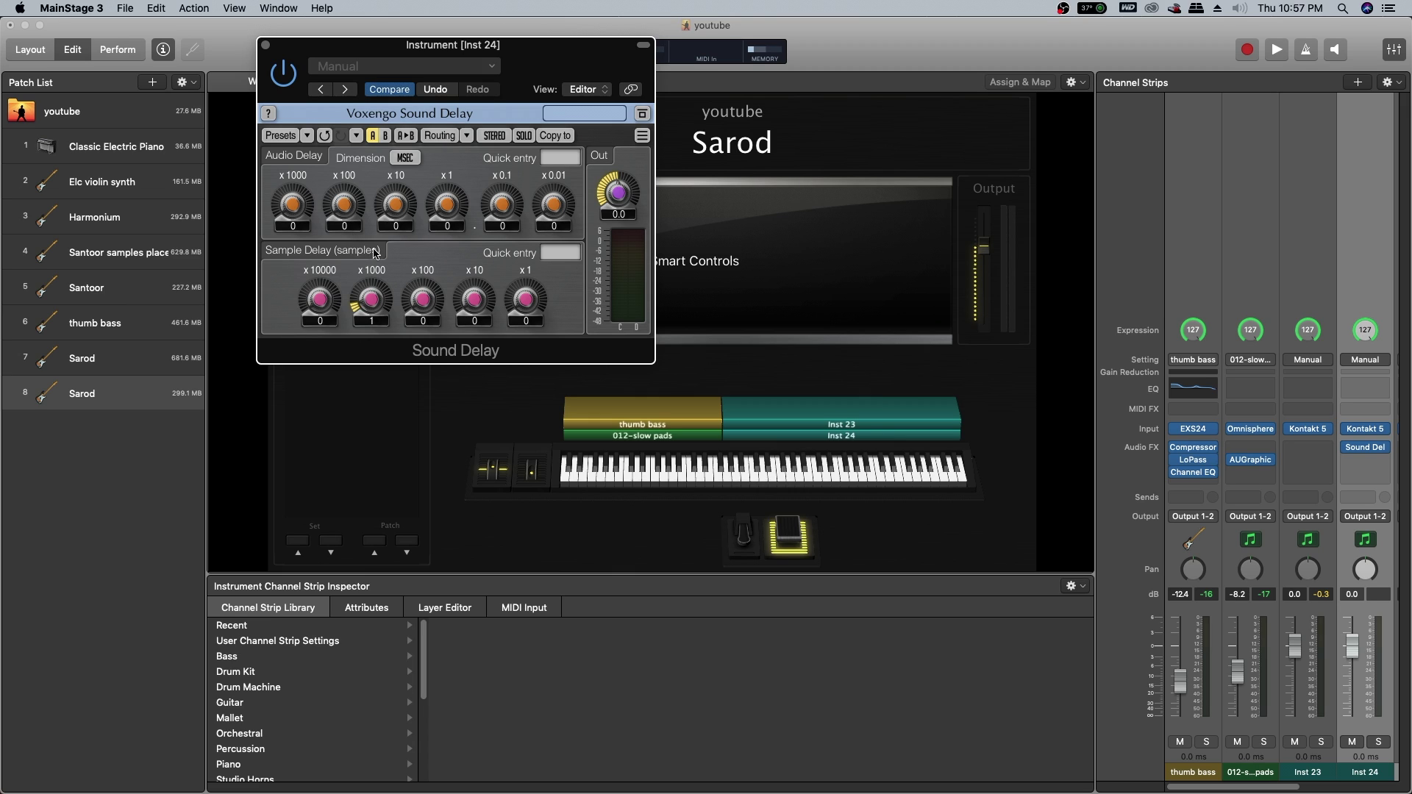
mouse_move(423, 306)
- Pan Inst 23 to -64 opposite Inst 24's +63, then close the Sound Delay window
drag(1308, 573, 1362, 566)
mouse_move(1348, 428)
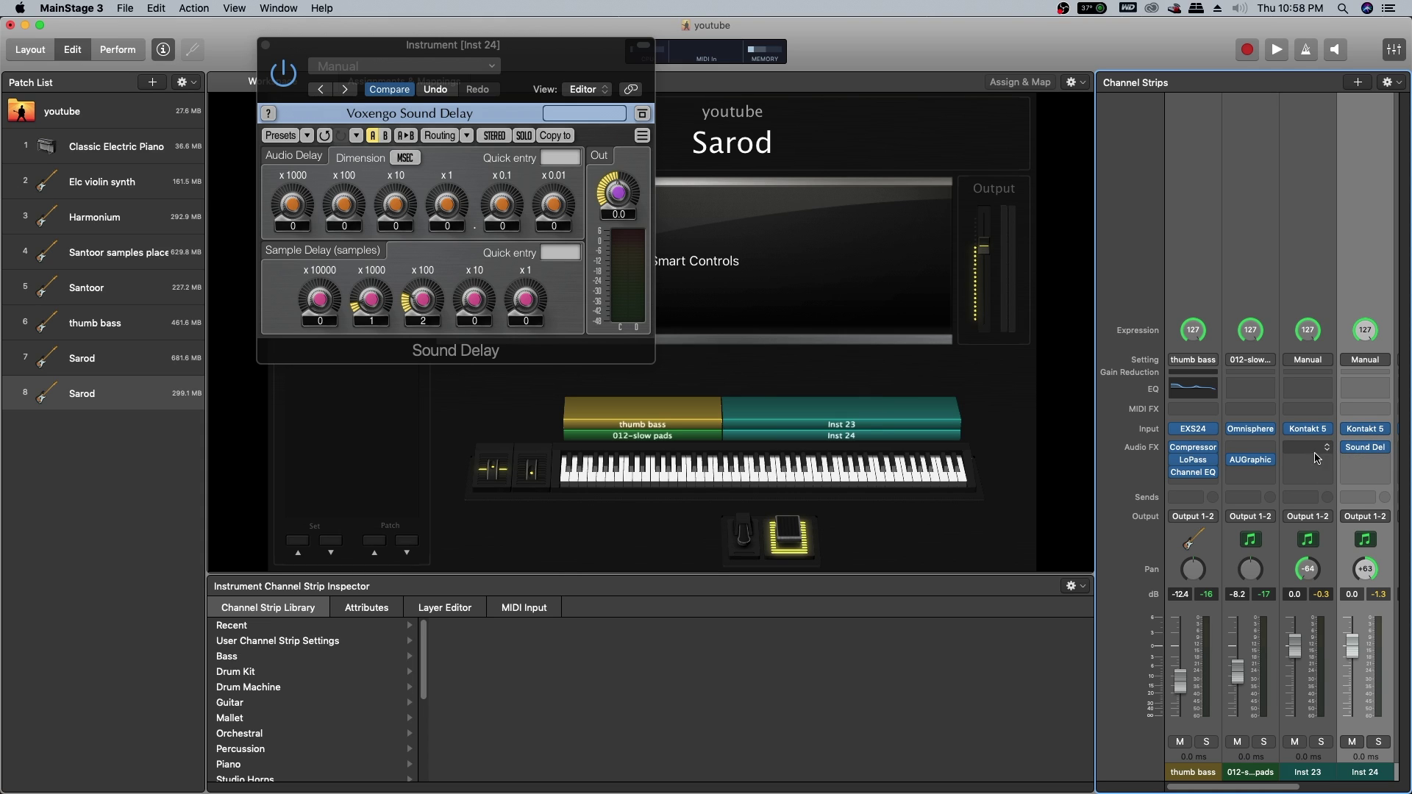
mouse_move(1306, 448)
click(266, 47)
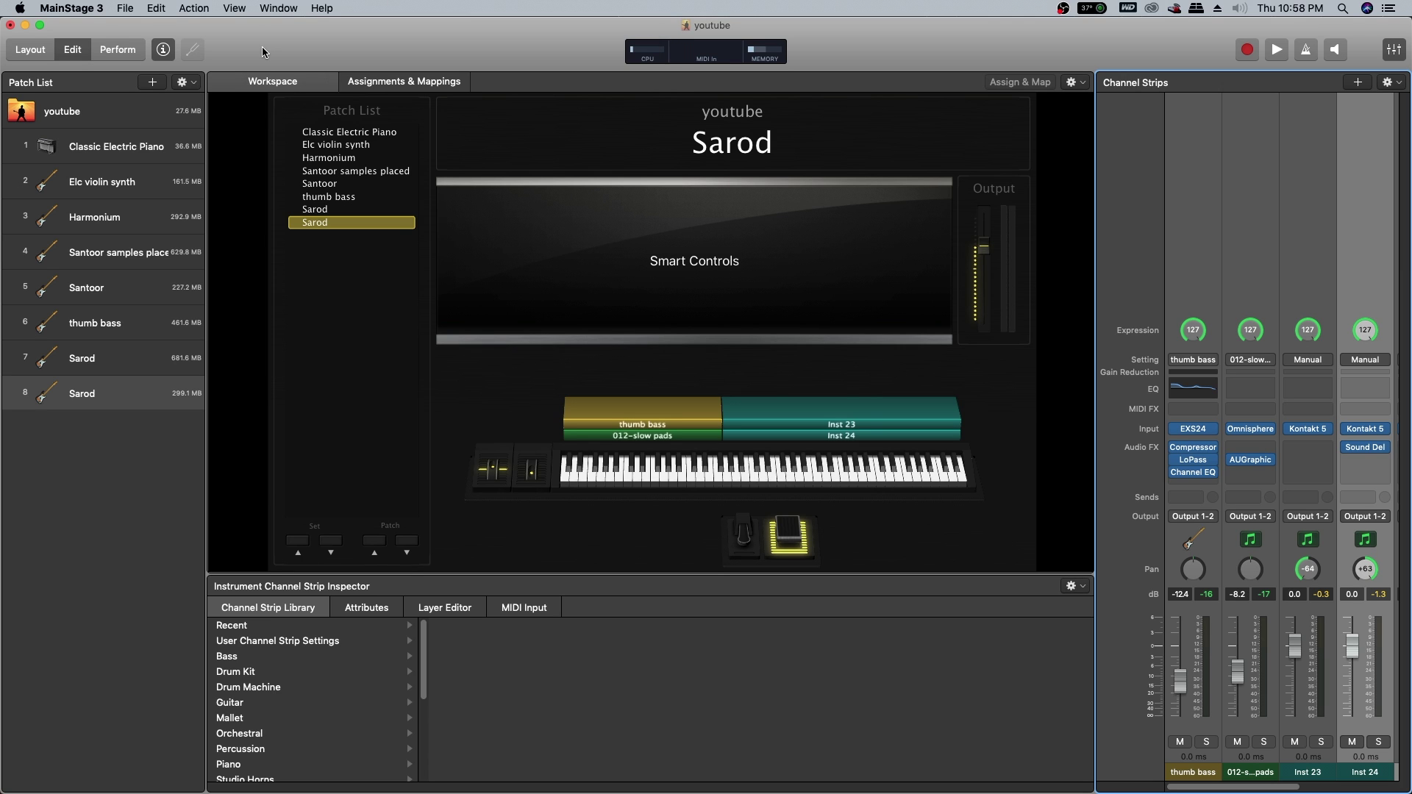